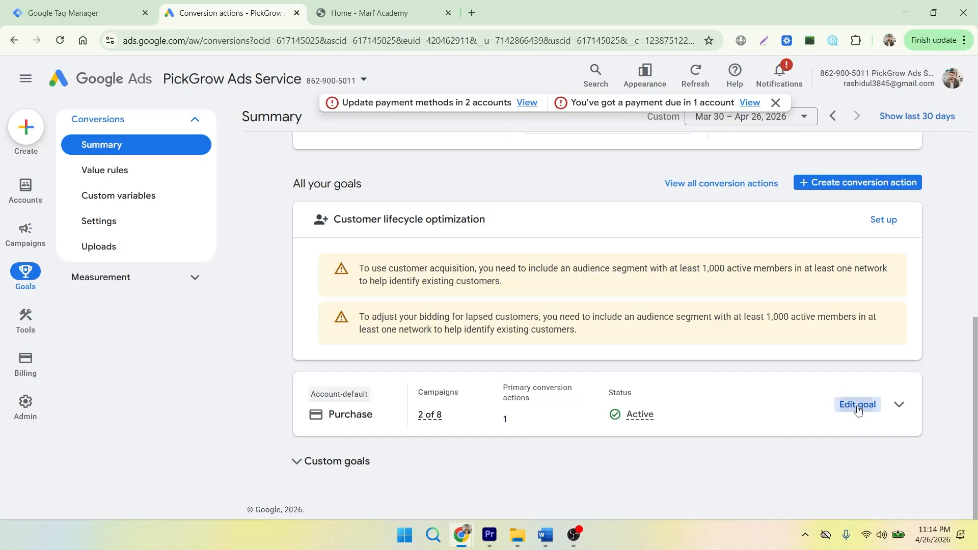
Expand the account-default Purchase goal and open its Purchase (4) conversion action
left_click(858, 405)
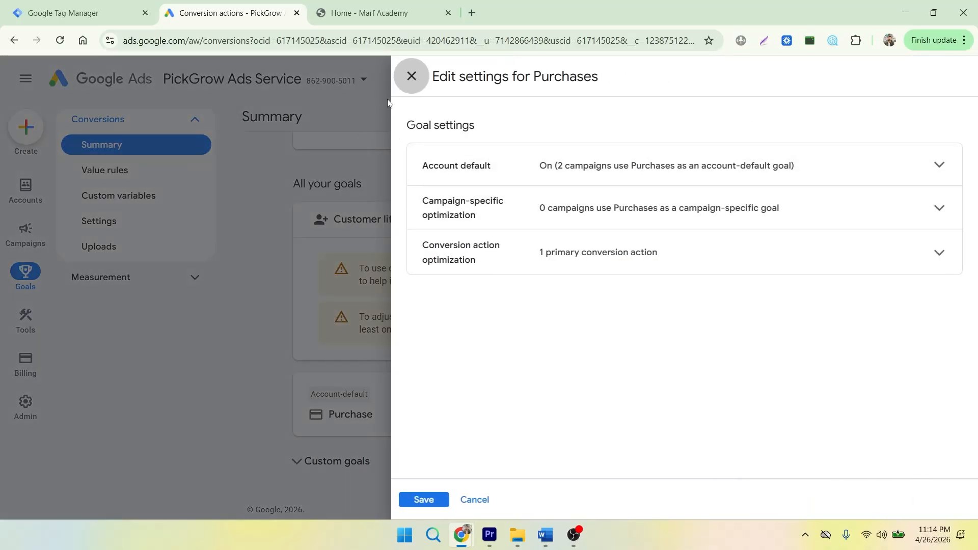
left_click(411, 77)
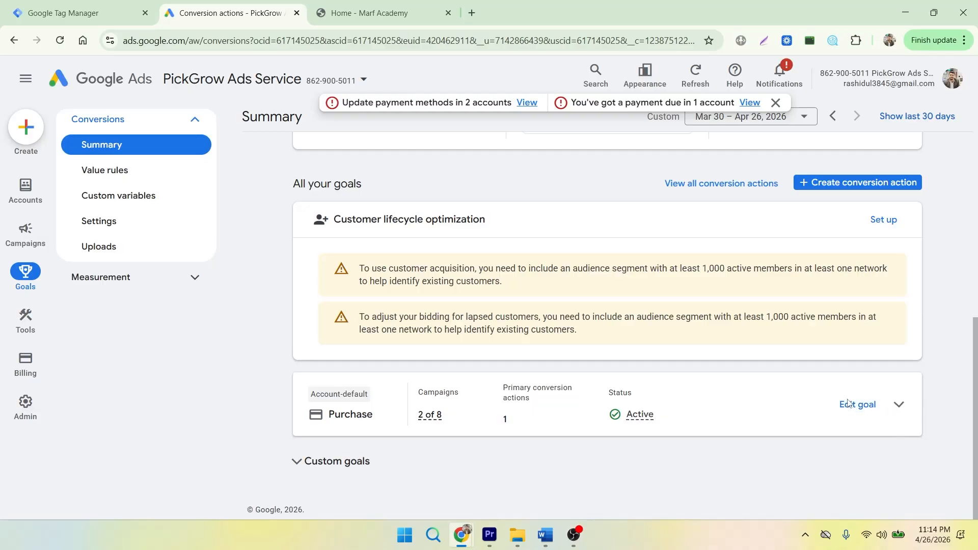
left_click(898, 405)
scroll(697, 399, "down", 1)
scroll(697, 399, "down", 1)
left_click(351, 379)
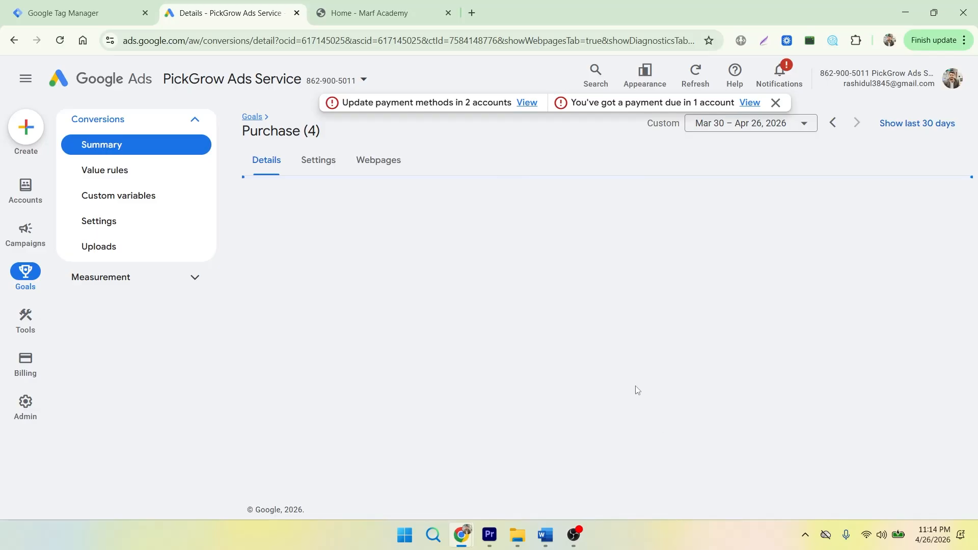
Open the settings of the Purchase (4) conversion action and check its enhanced conversions section
scroll(631, 385, "down", 4)
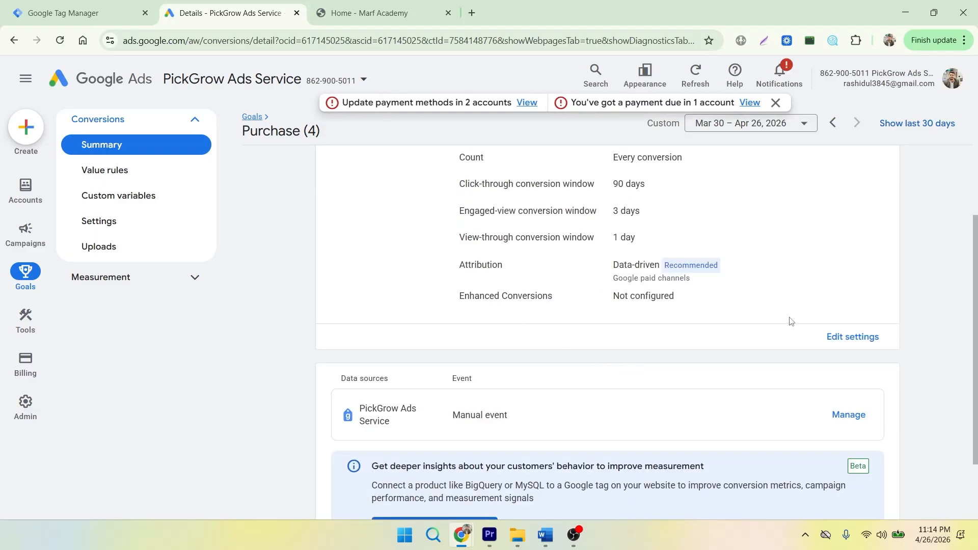
left_click(860, 337)
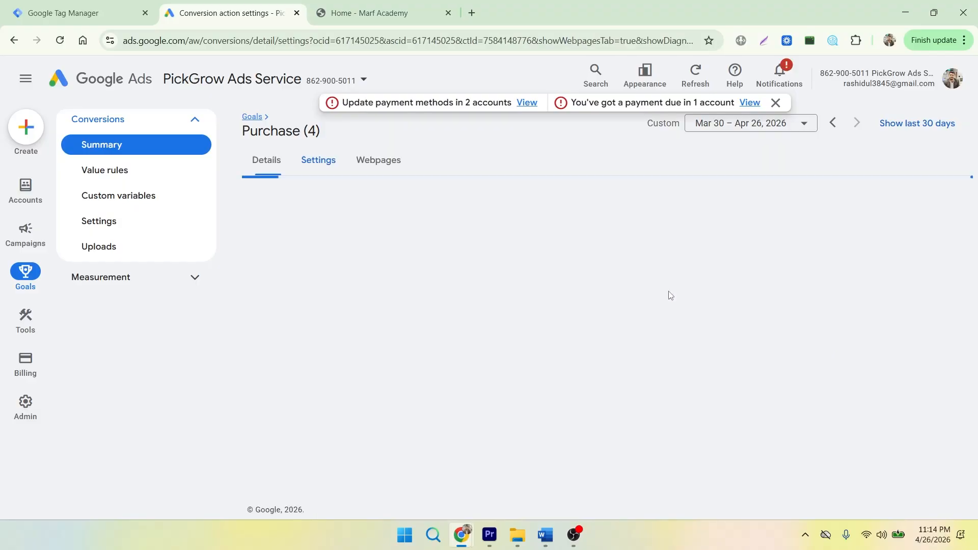
scroll(668, 295, "down", 1)
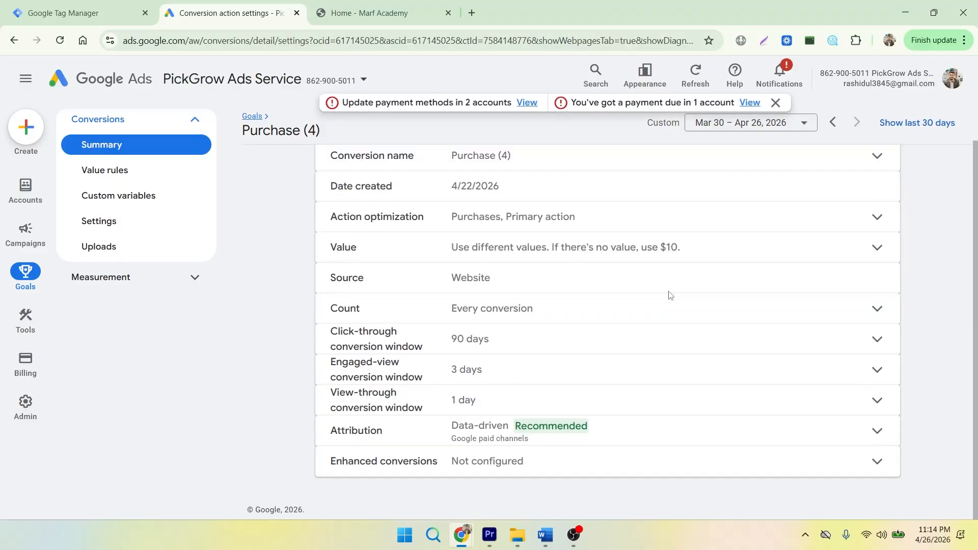
left_click(877, 462)
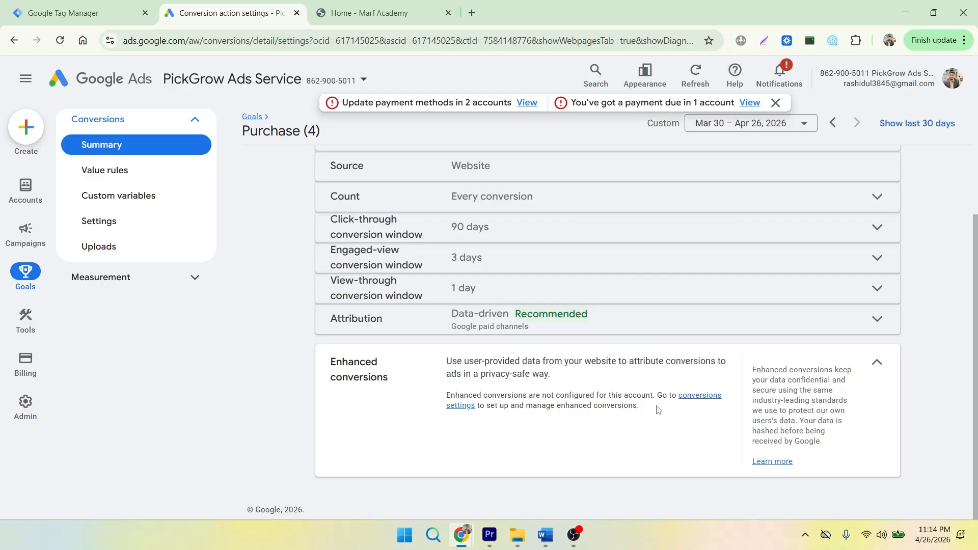
scroll(657, 410, "up", 2)
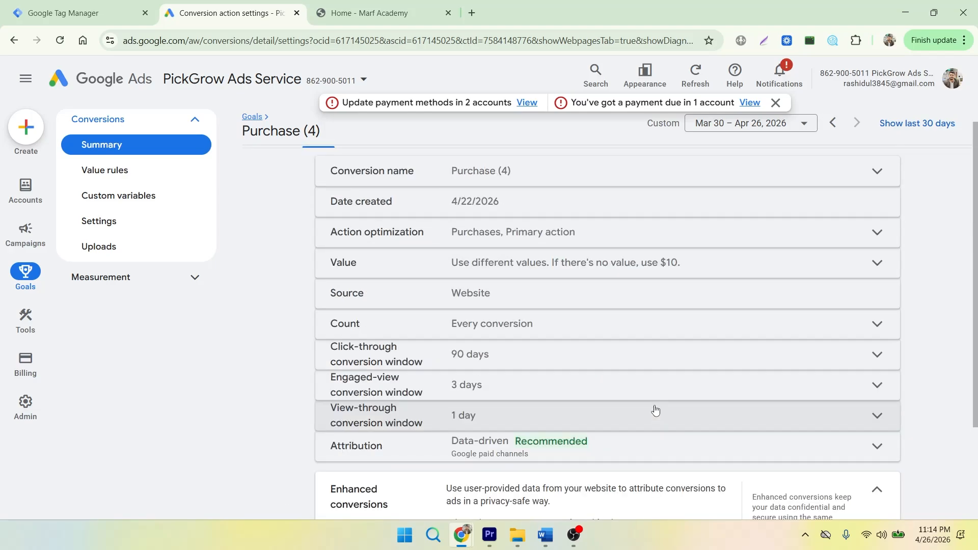
scroll(658, 409, "down", 2)
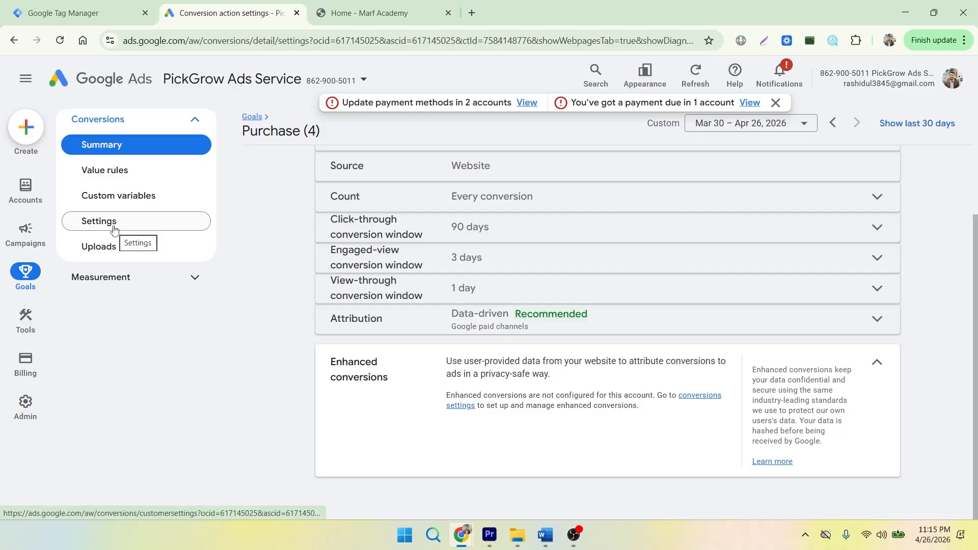
Turn on enhanced conversions in the account's conversion settings with Google Tag Manager as the method, and save
left_click(113, 227)
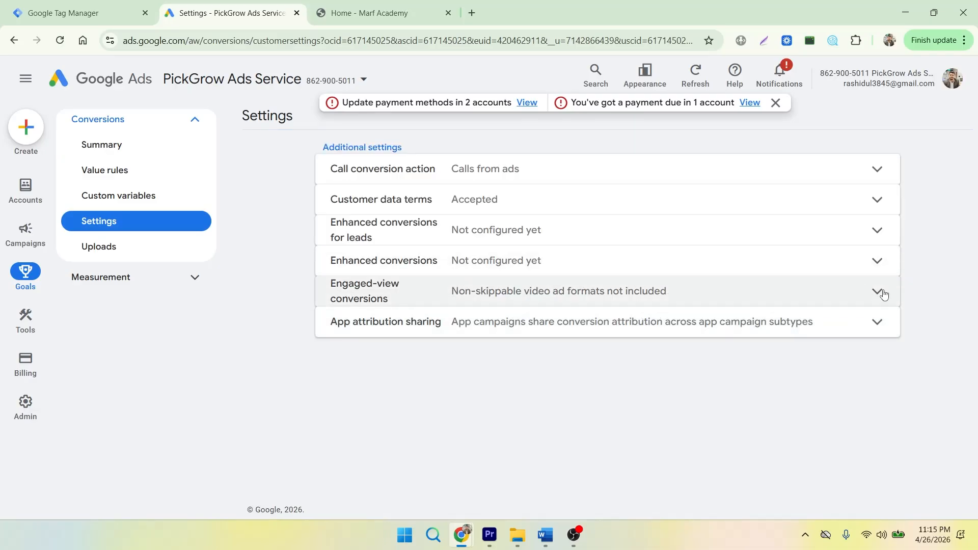
left_click(880, 263)
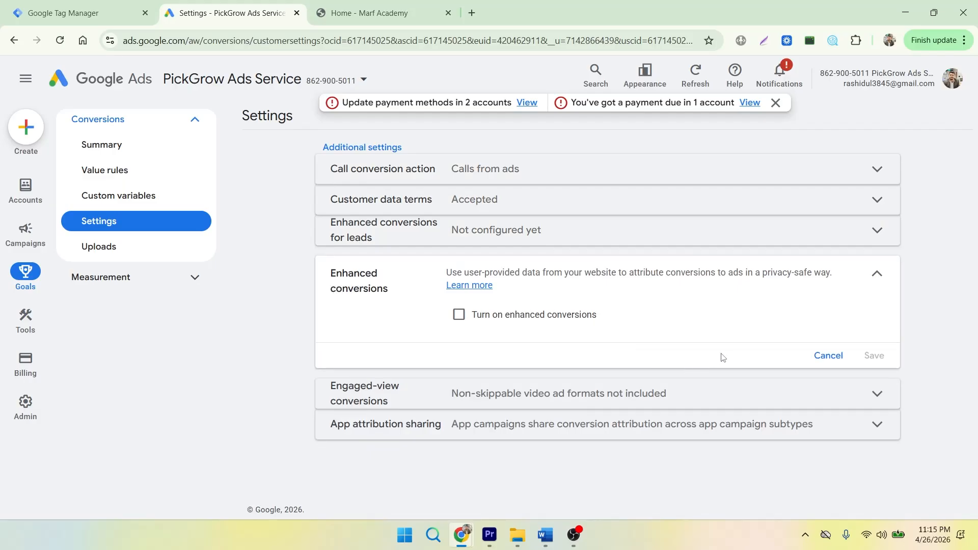
left_click(459, 315)
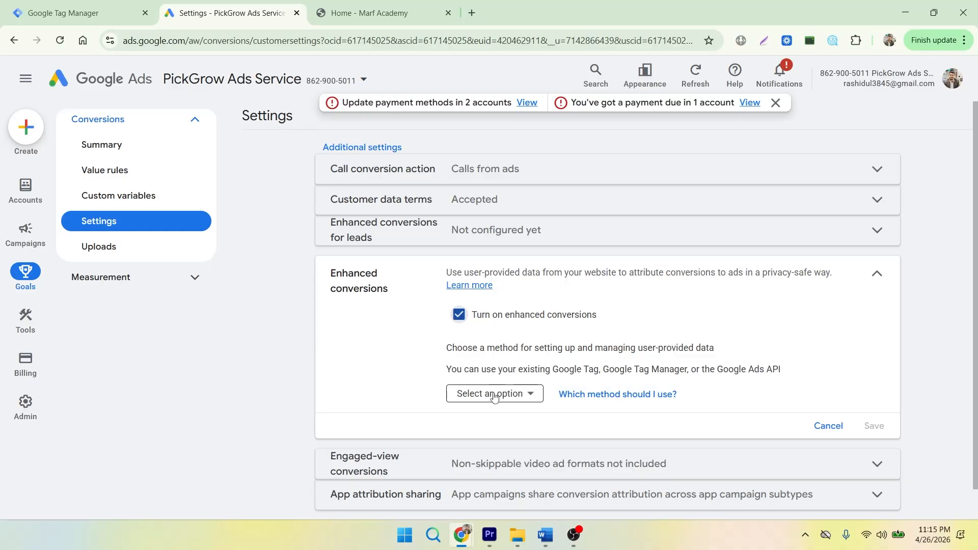
left_click(494, 395)
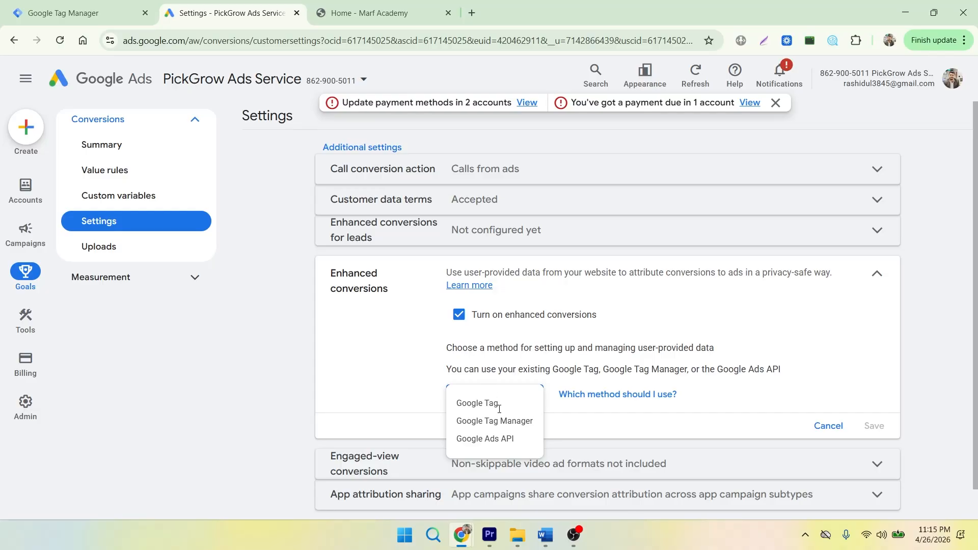
left_click(510, 421)
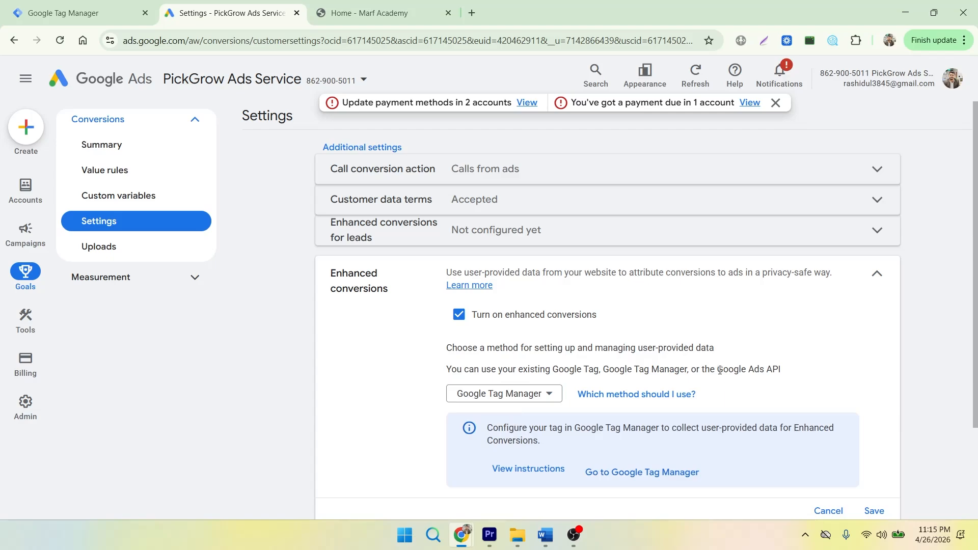
scroll(774, 364, "down", 3)
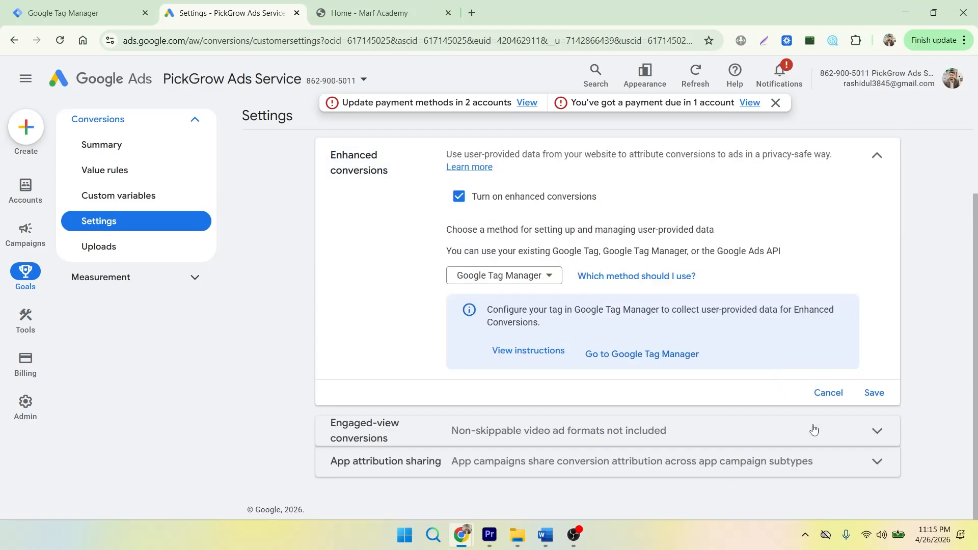
left_click(874, 393)
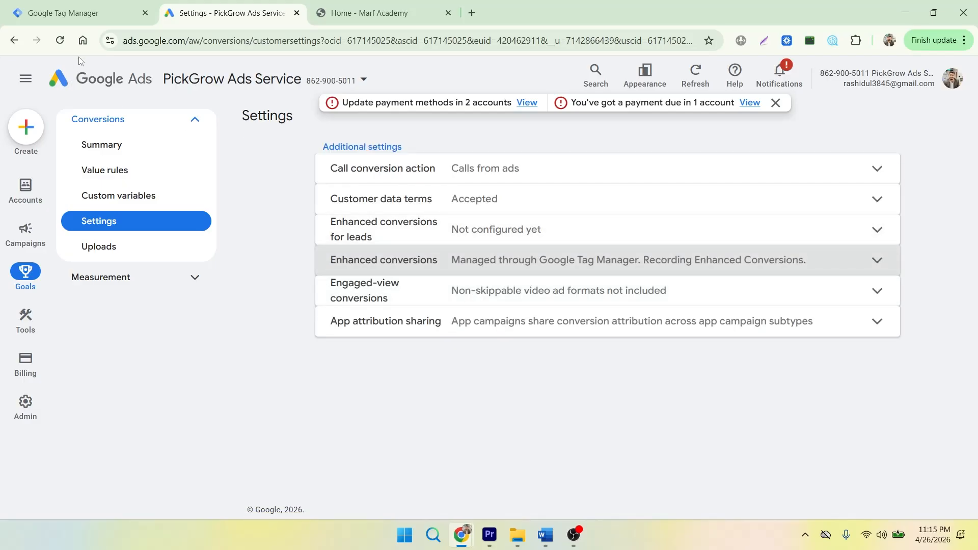
left_click(76, 15)
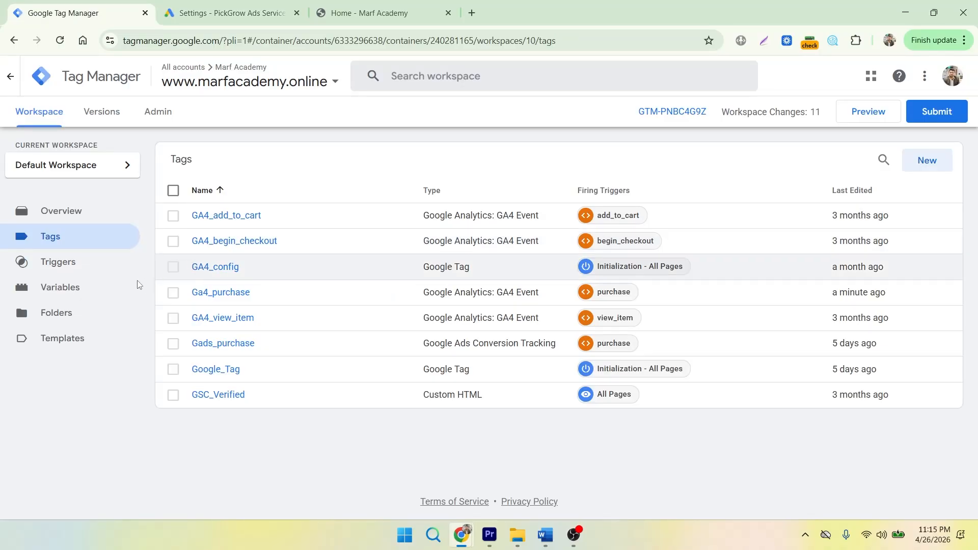
left_click(85, 294)
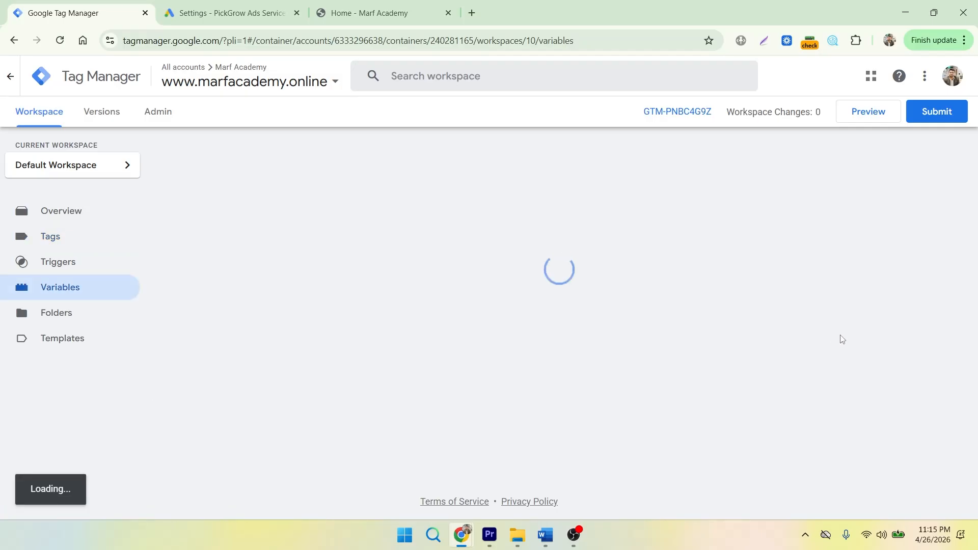
scroll(753, 299, "down", 3)
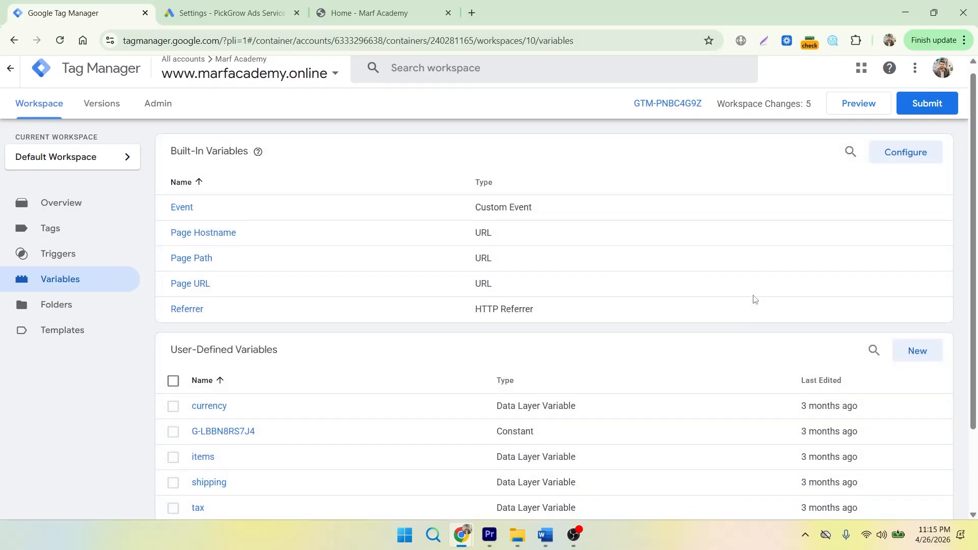
Examine the manual configuration fields of a new User-Provided Data variable, and discard the variable
left_click(919, 248)
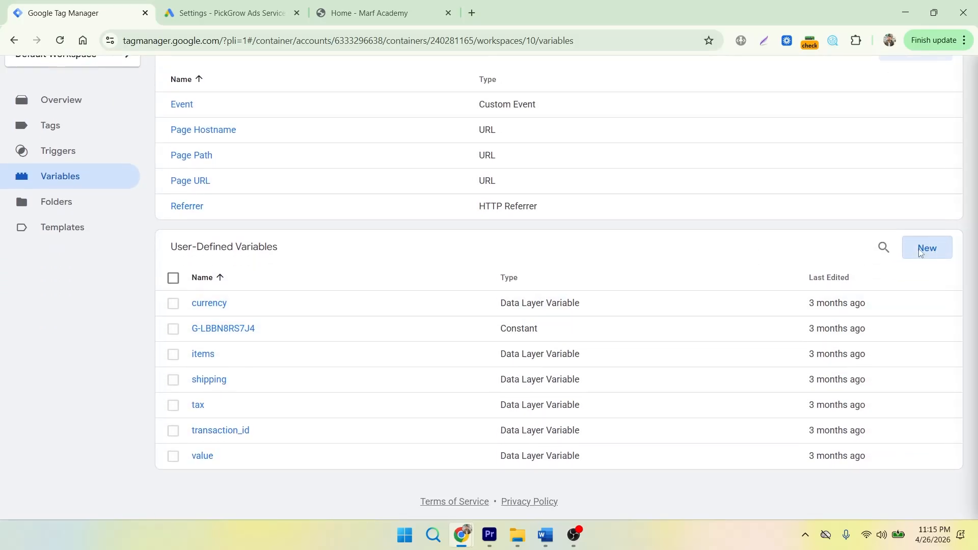
scroll(854, 321, "down", 12)
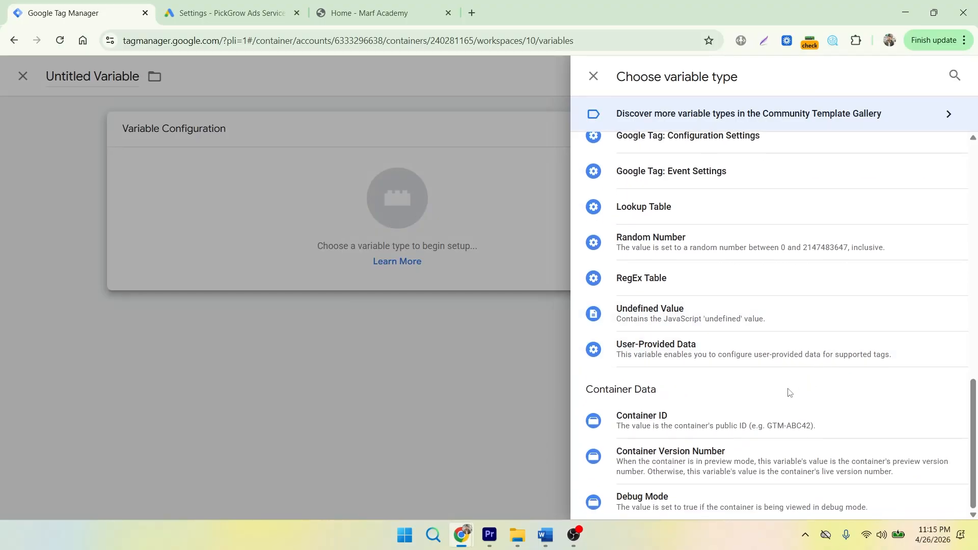
left_click(486, 355)
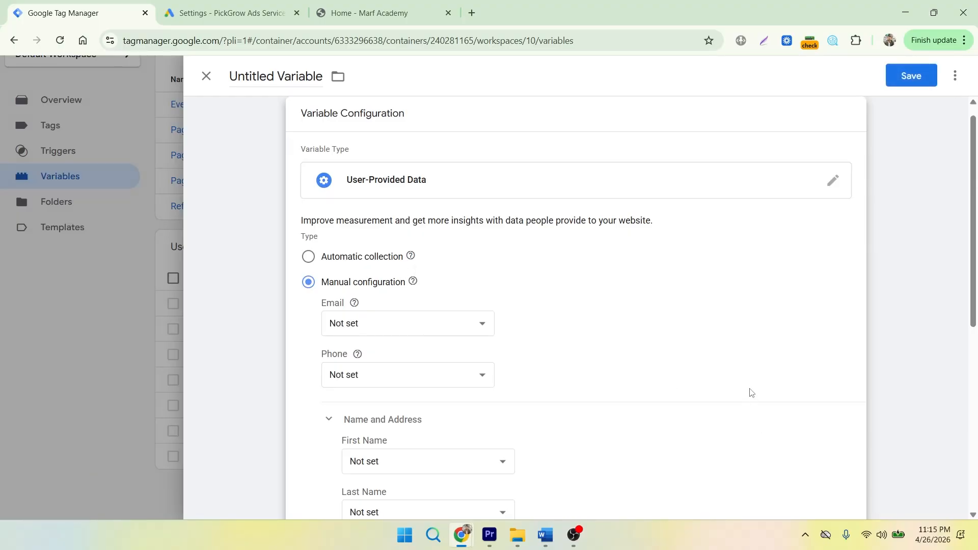
scroll(749, 390, "down", 1)
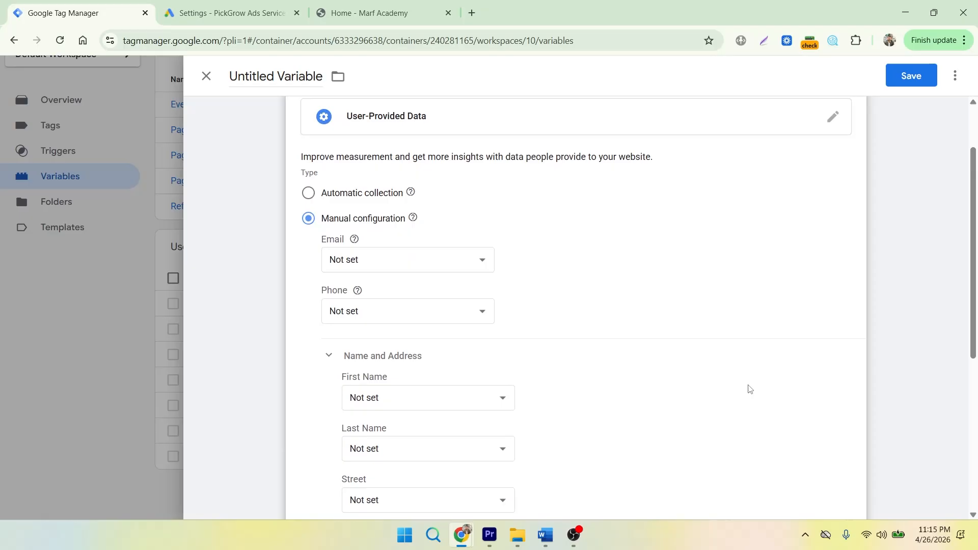
scroll(748, 389, "down", 2)
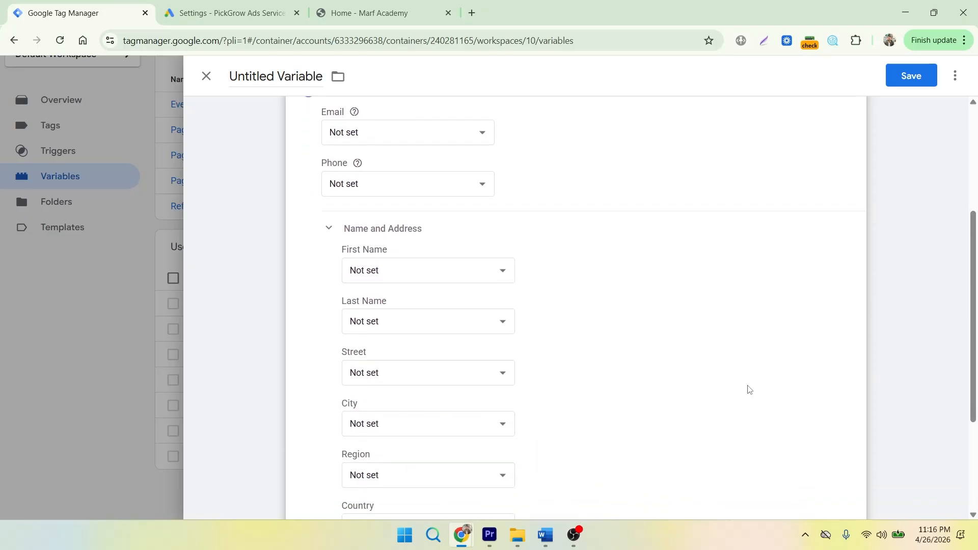
scroll(750, 386, "down", 2)
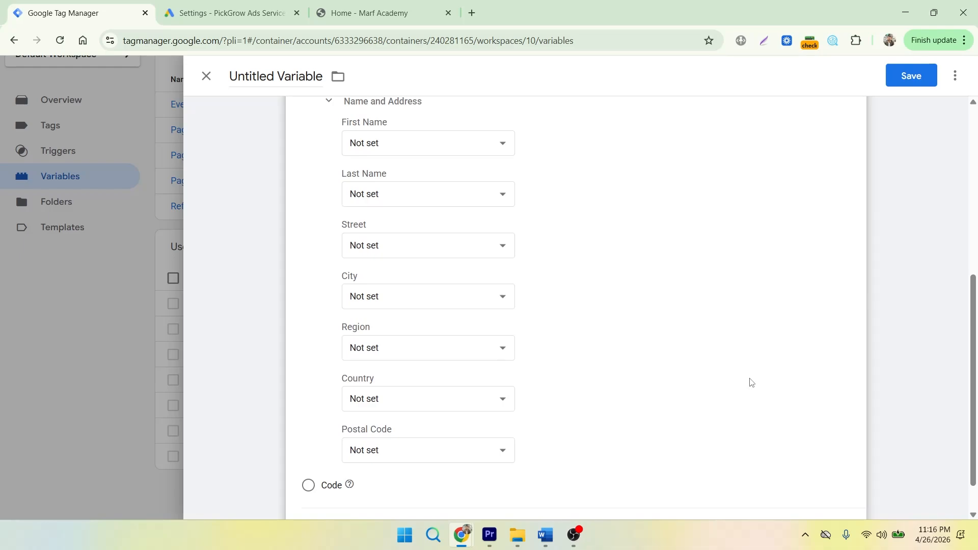
scroll(751, 383, "up", 5)
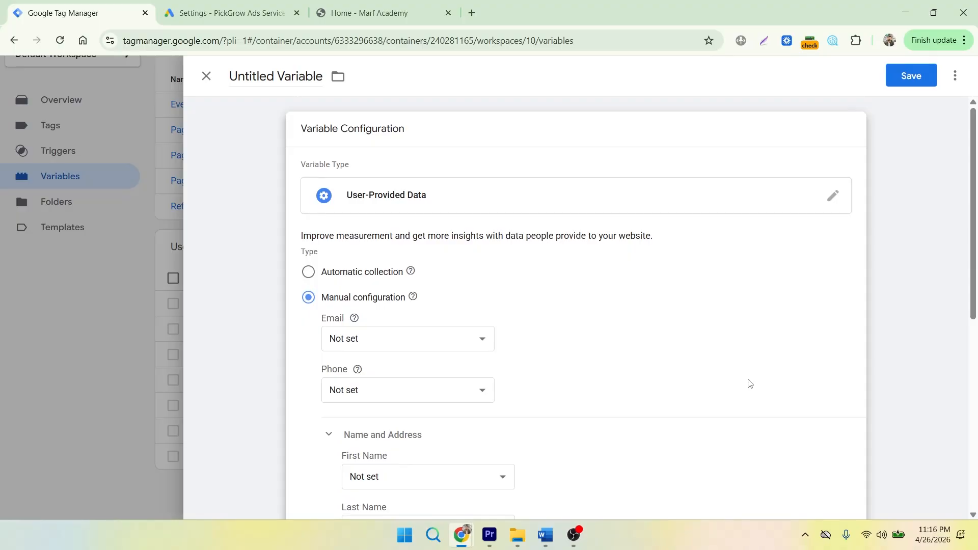
left_click(207, 80)
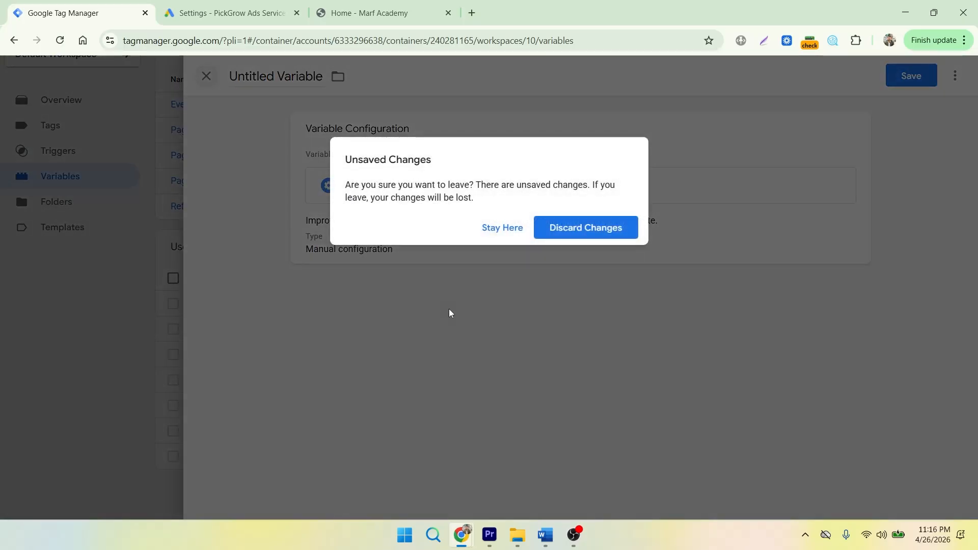
left_click(579, 228)
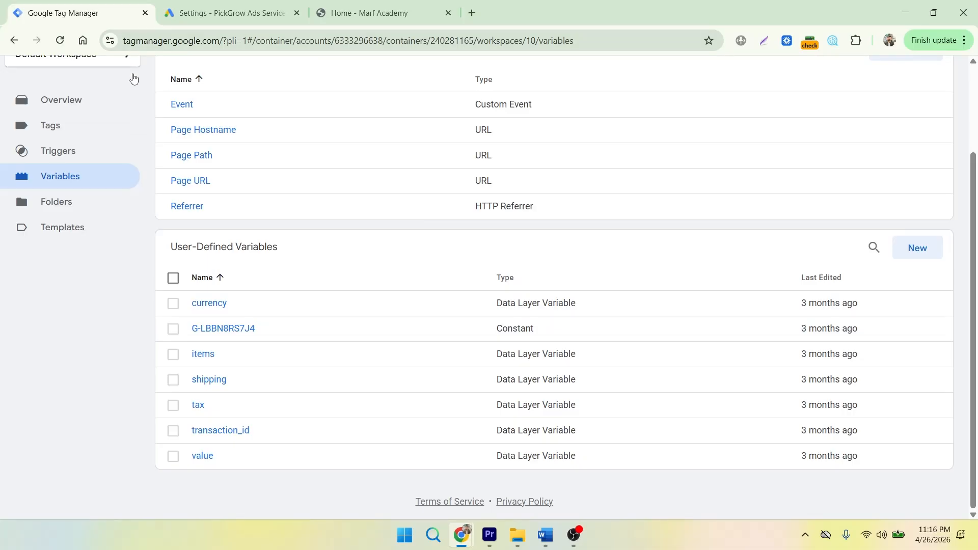
scroll(752, 141, "up", 3)
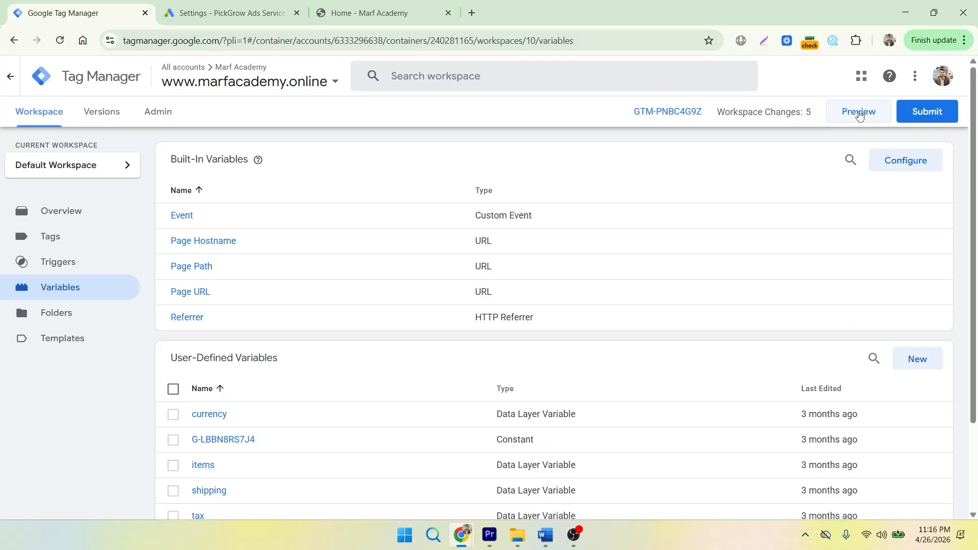
left_click(860, 114)
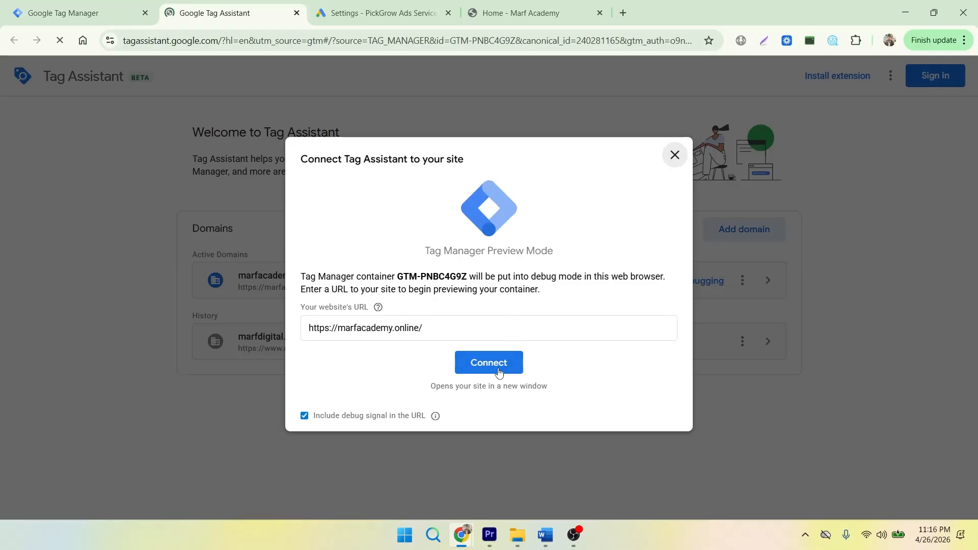
left_click(489, 363)
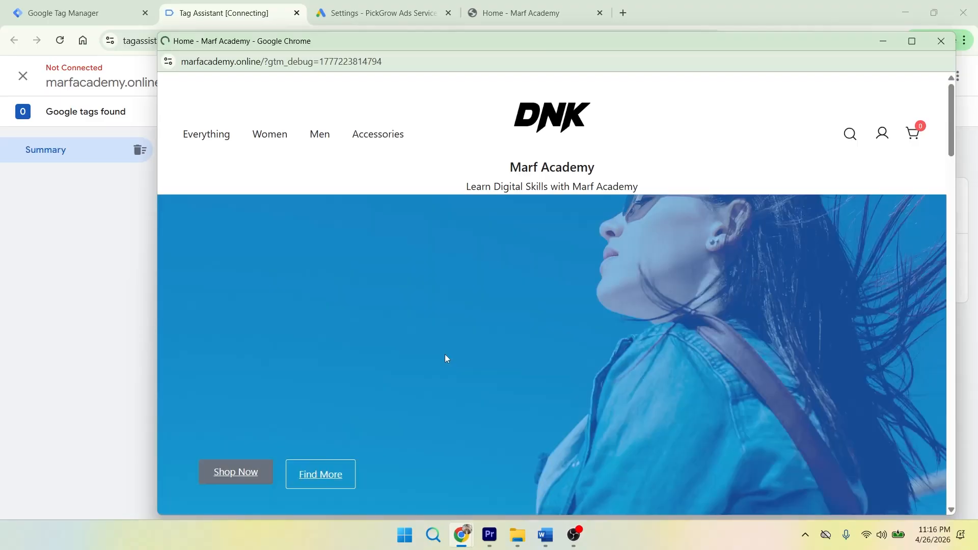
Open the DNK Yellow Shoes product in the debugged shop and add one pair to the cart
scroll(445, 346, "down", 15)
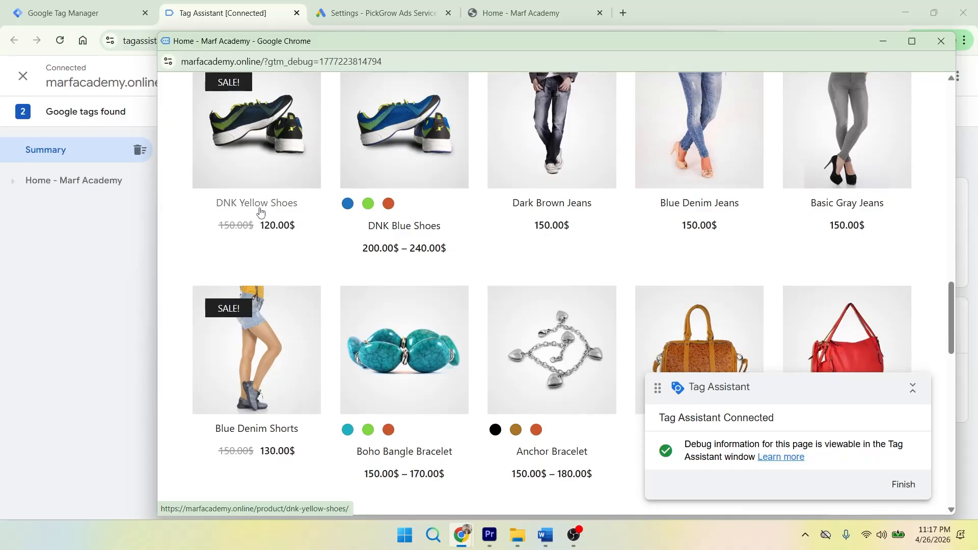
left_click(258, 206)
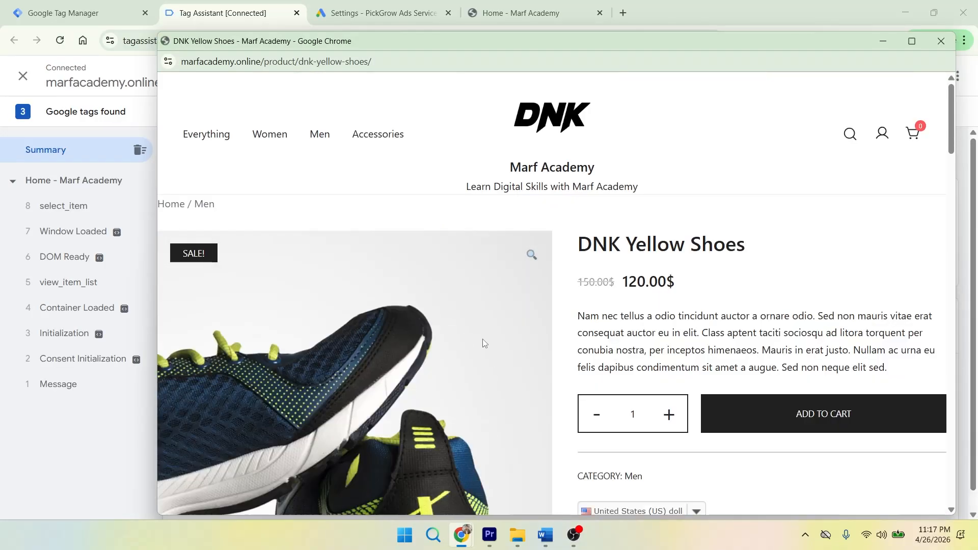
scroll(451, 301, "down", 3)
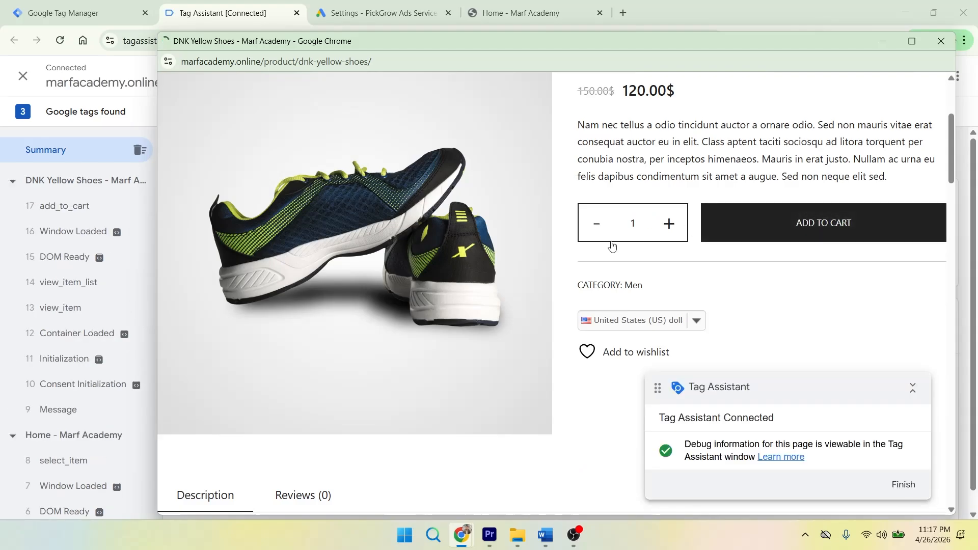
scroll(477, 332, "up", 5)
scroll(477, 331, "down", 7)
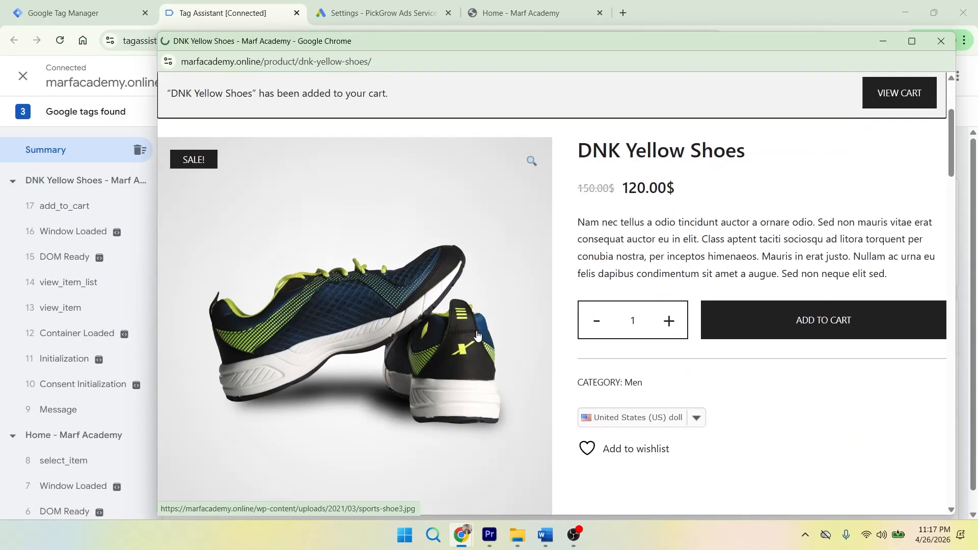
Open the cart containing the DNK Yellow Shoes, and check out to place the test order with the prefilled customer details
scroll(478, 334, "down", 4)
scroll(477, 330, "up", 12)
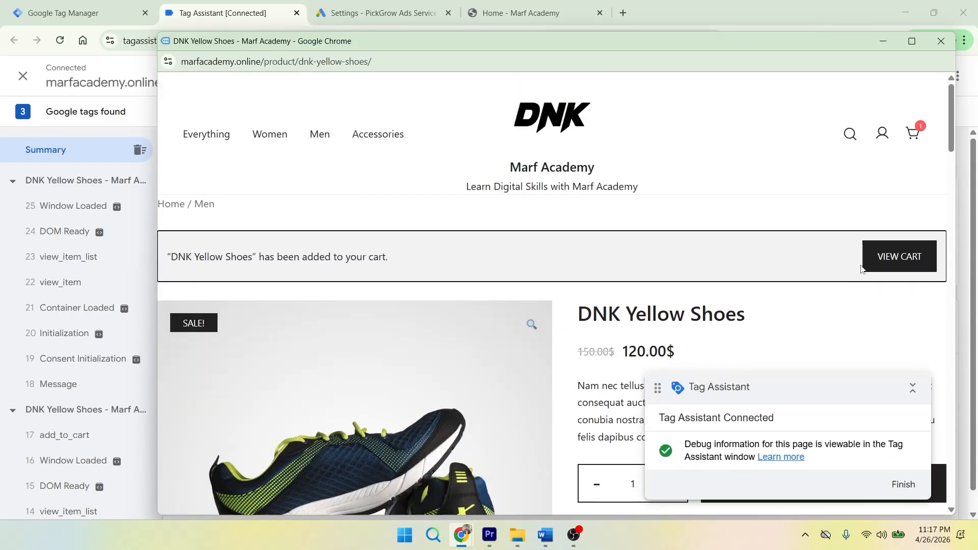
left_click(893, 256)
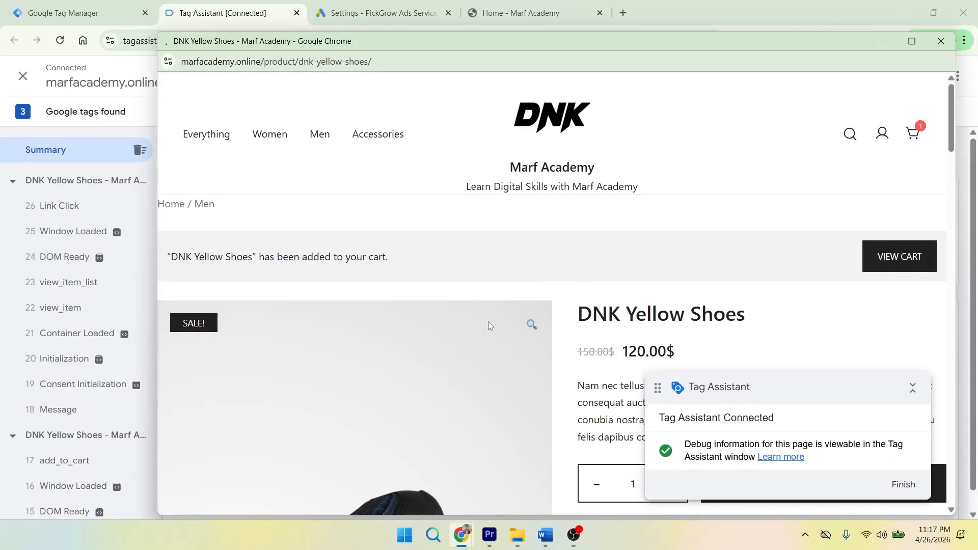
scroll(489, 327, "down", 10)
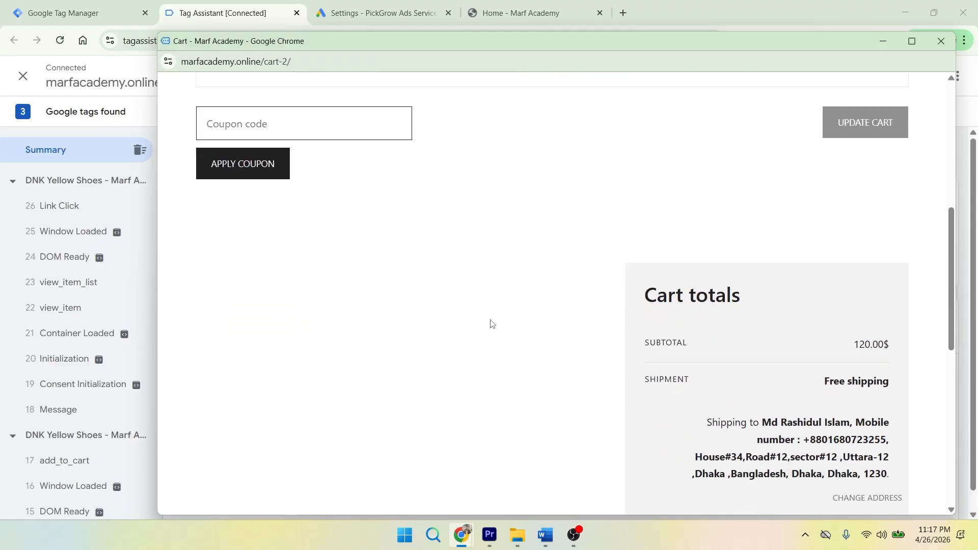
scroll(491, 324, "down", 1)
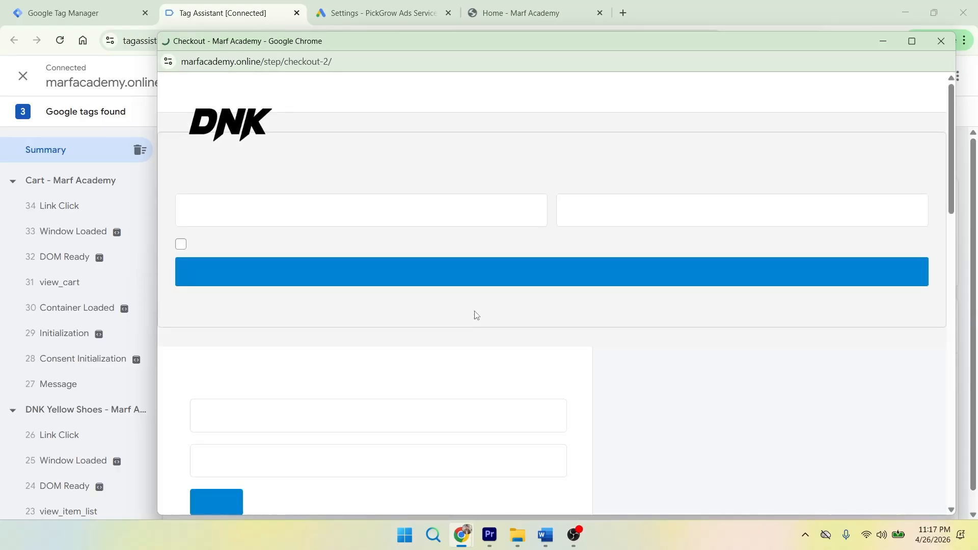
scroll(472, 314, "down", 10)
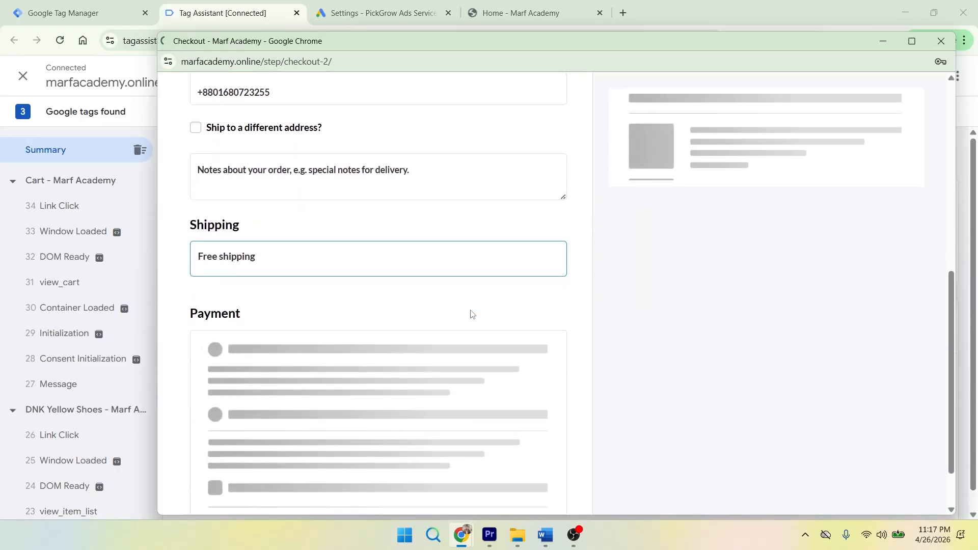
left_click(343, 472)
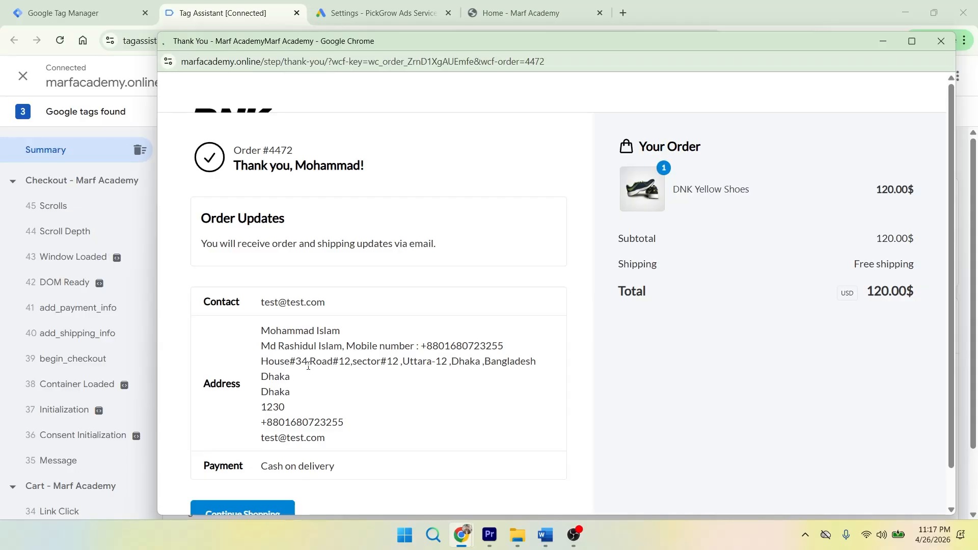
Minimise the shop window and show the data layer of the Thank You page's purchase event in Tag Assistant
left_click(883, 44)
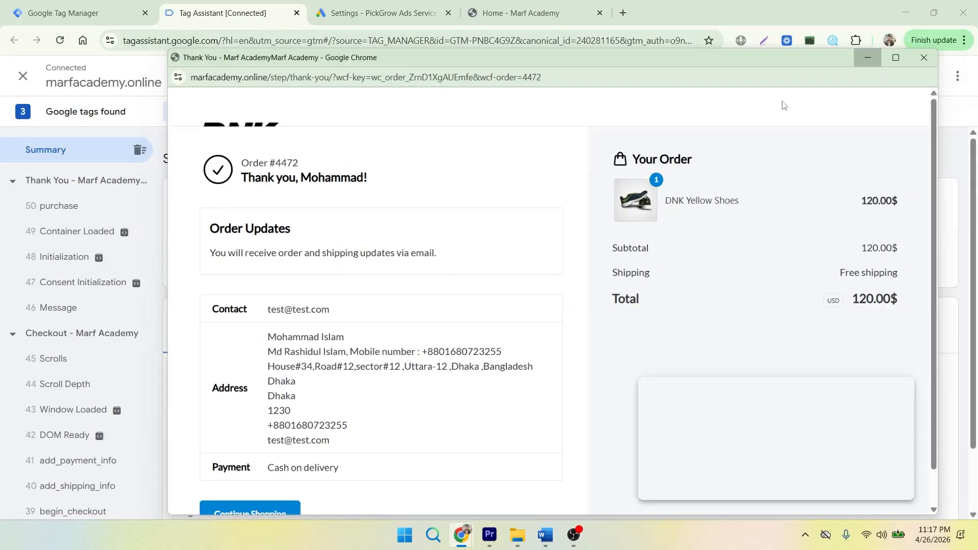
left_click(461, 345)
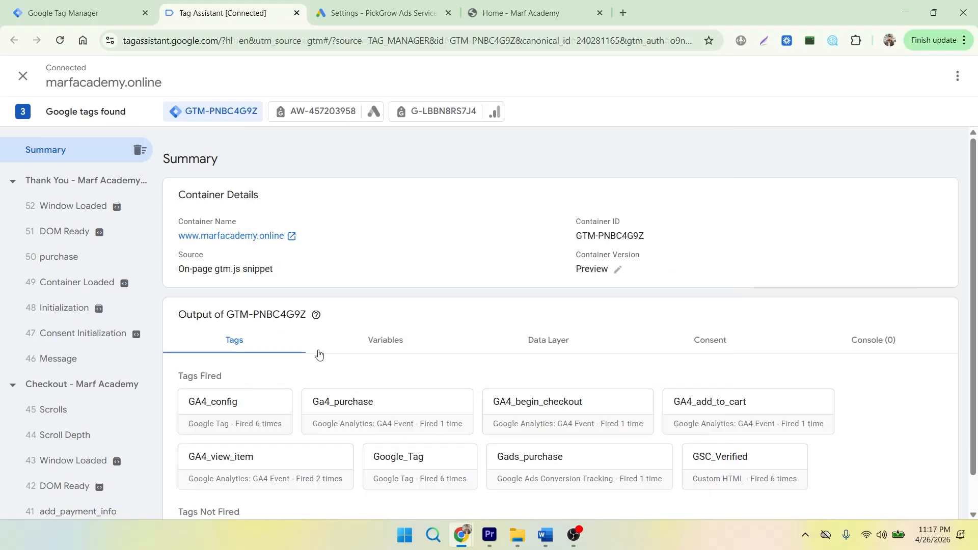
left_click(61, 256)
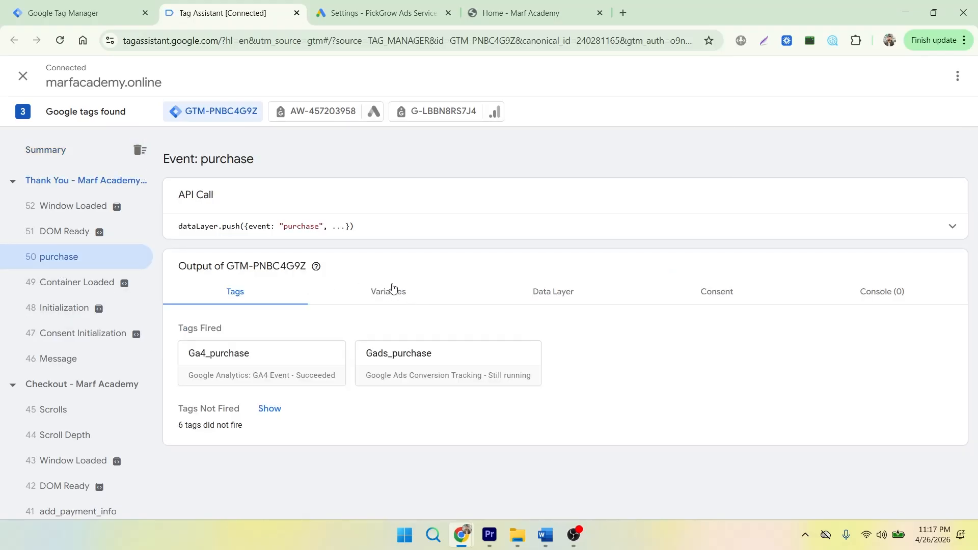
left_click(546, 298)
Examine the orderData, customer and billing levels of the purchase data layer, including the name, address, email and phone keys
scroll(442, 293, "down", 18)
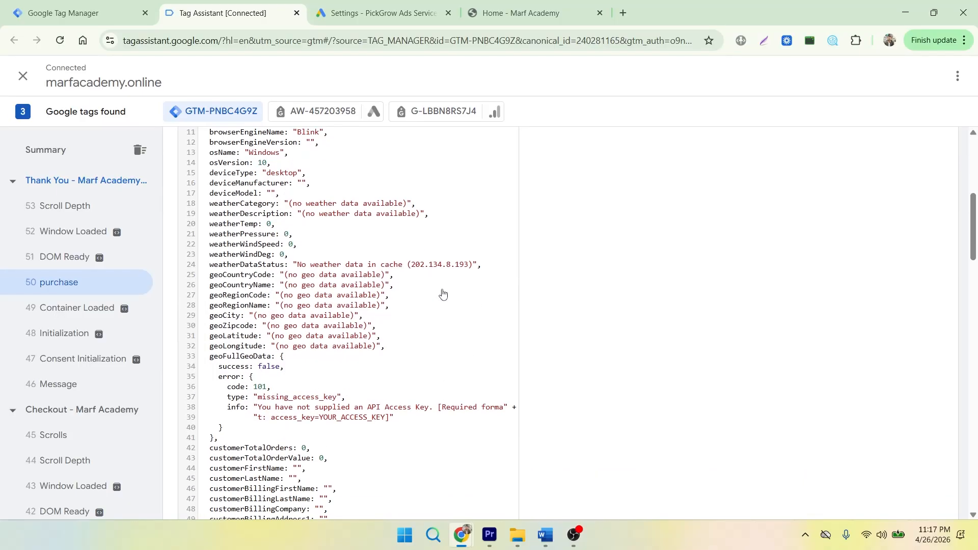
scroll(442, 287, "up", 1)
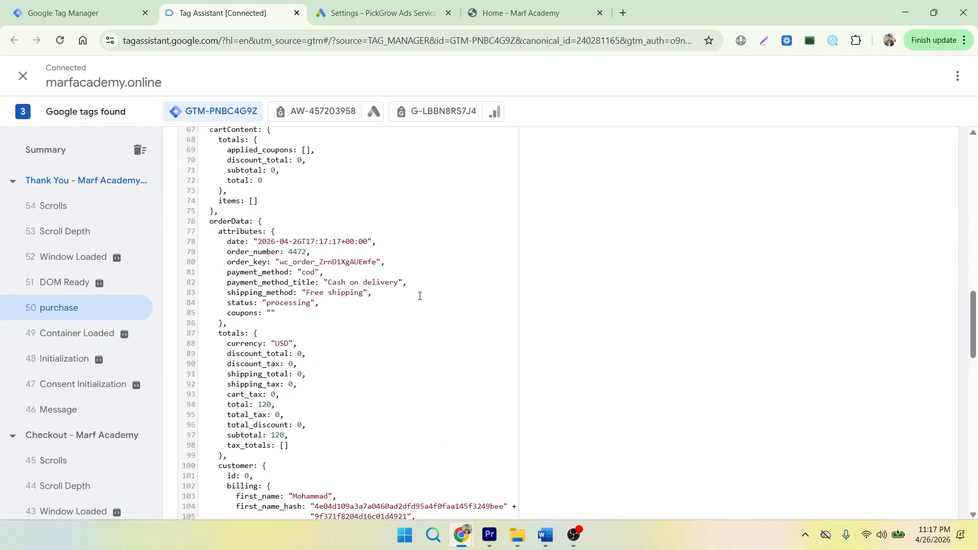
scroll(270, 249, "down", 2)
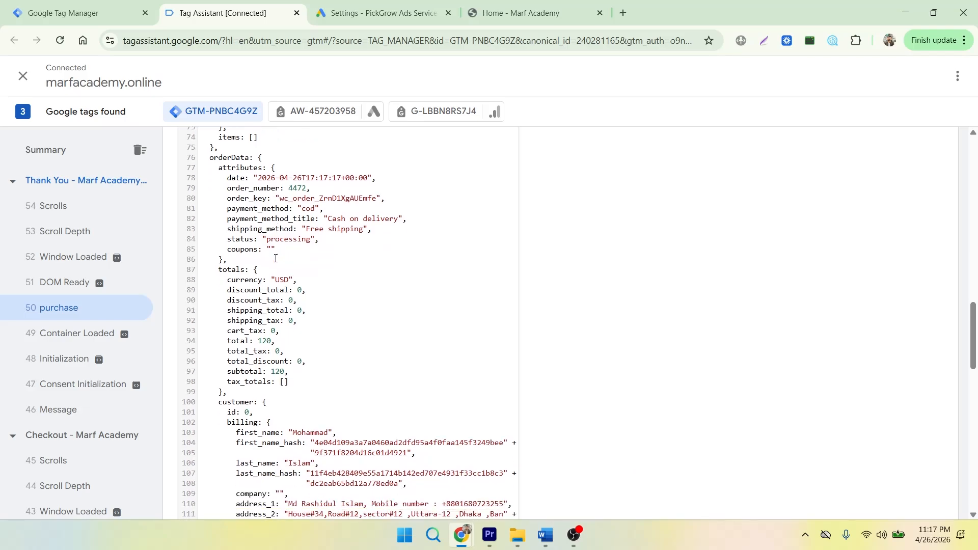
left_click(218, 402)
left_click_drag(239, 402, 220, 398)
left_click_drag(206, 157, 250, 158)
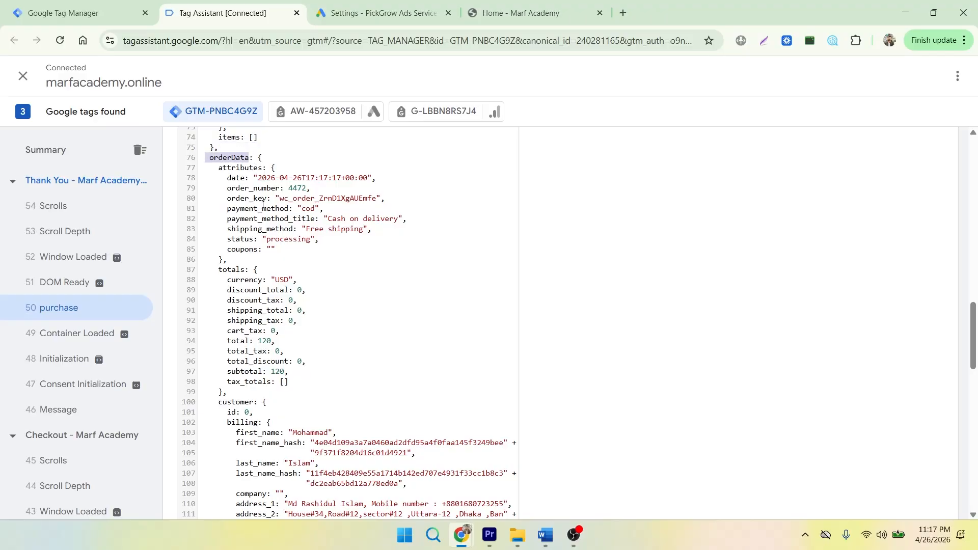
left_click_drag(222, 404, 261, 422)
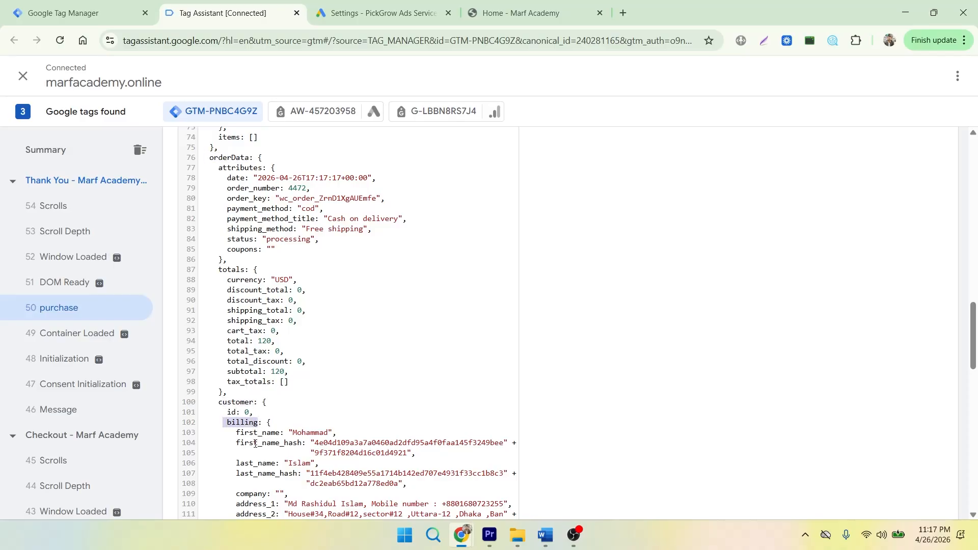
scroll(254, 445, "down", 1)
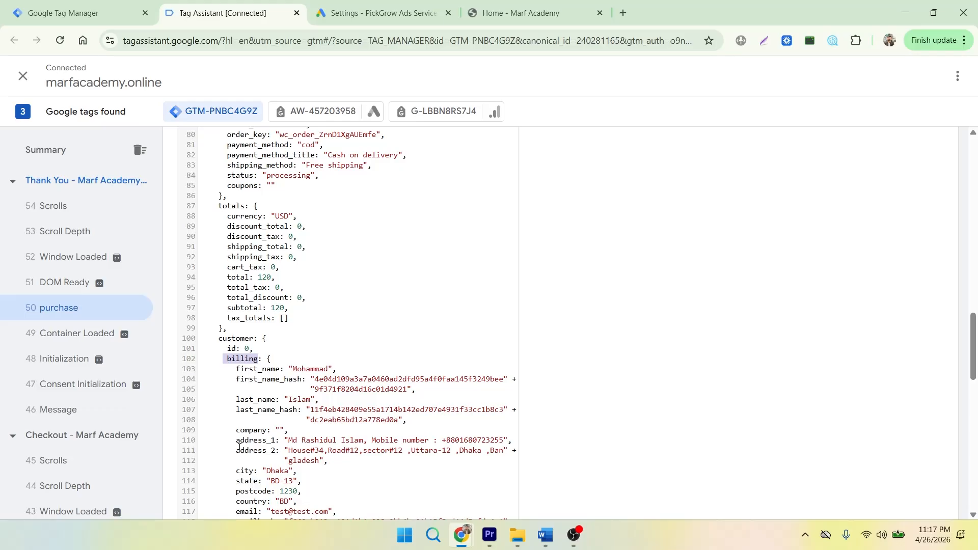
scroll(248, 443, "down", 1)
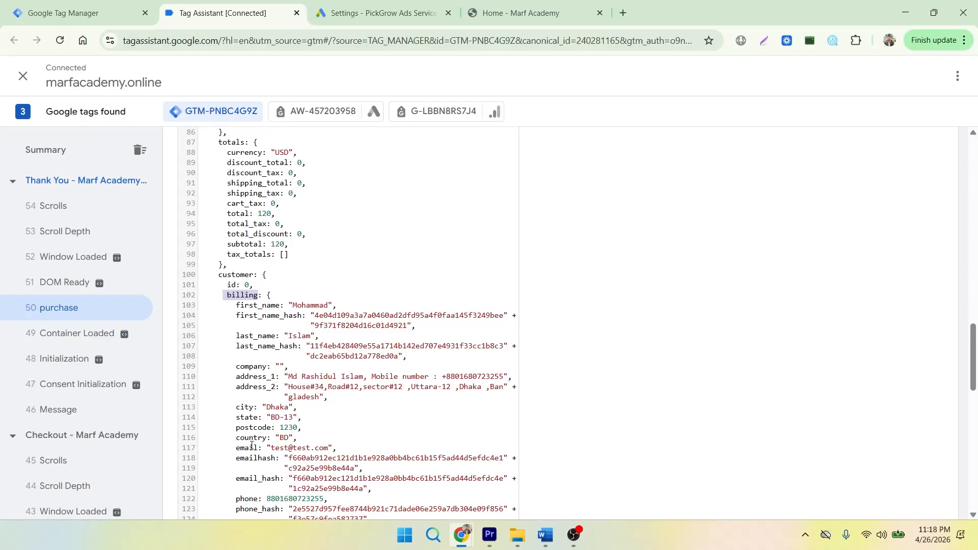
scroll(251, 445, "down", 2)
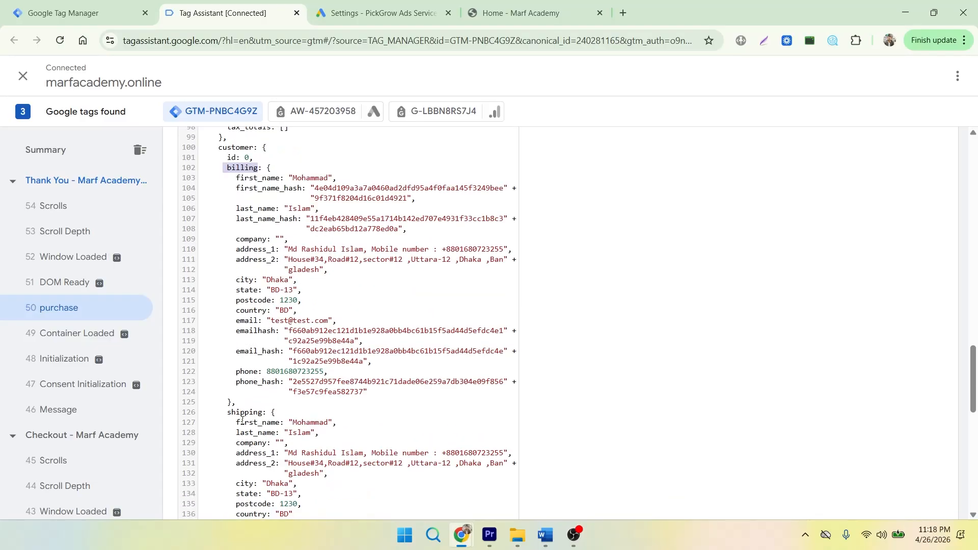
scroll(307, 424, "up", 1)
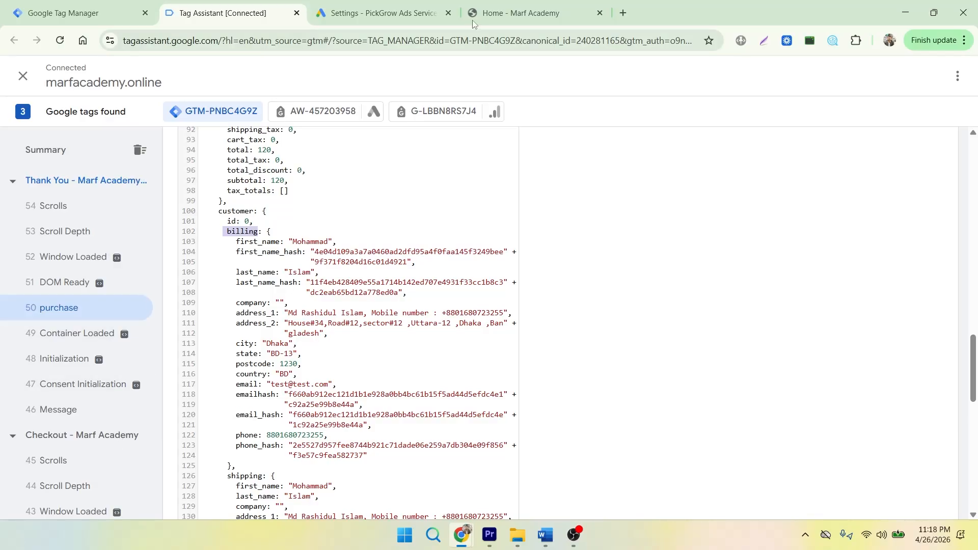
Switch to Google Tag Manager and start a new User-Provided Data variable with manual configuration
left_click(81, 12)
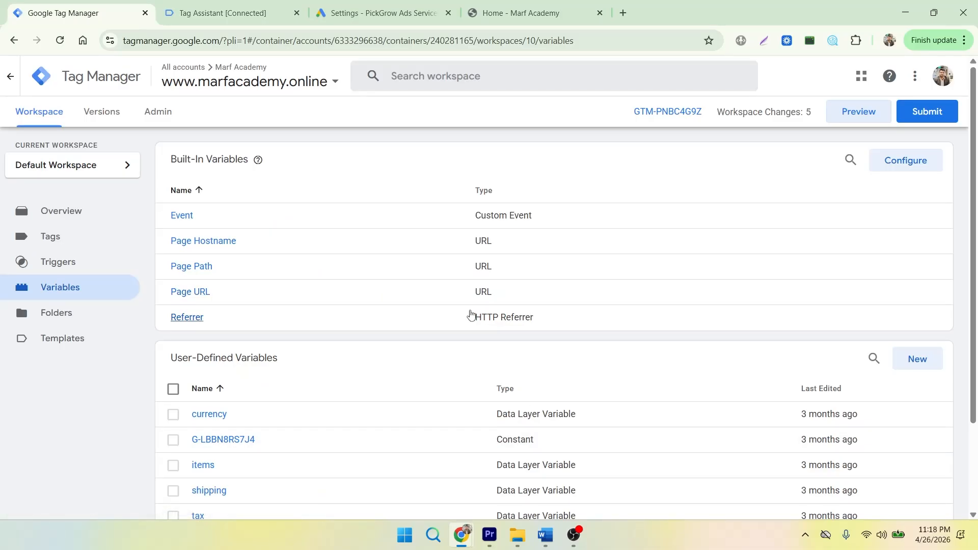
scroll(749, 338, "down", 3)
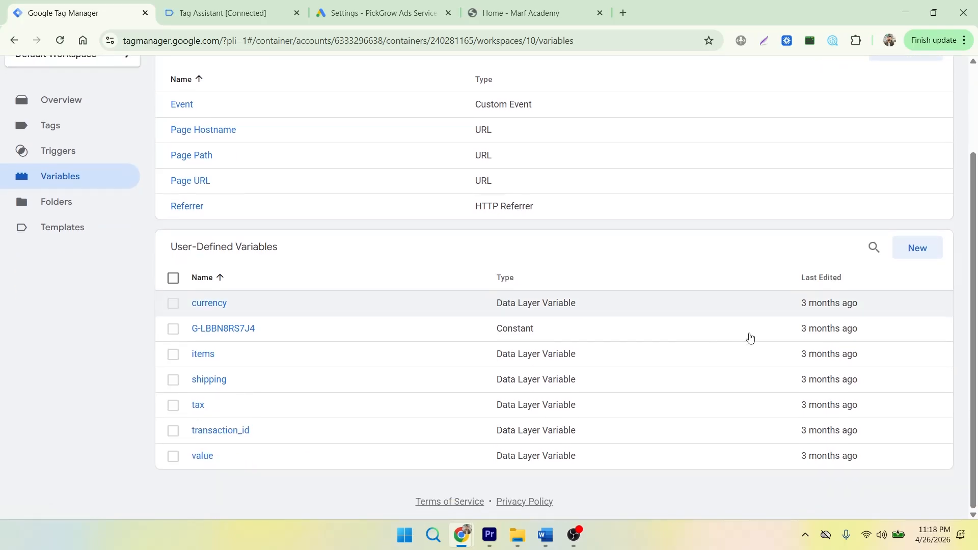
scroll(892, 299, "up", 1)
left_click(922, 313)
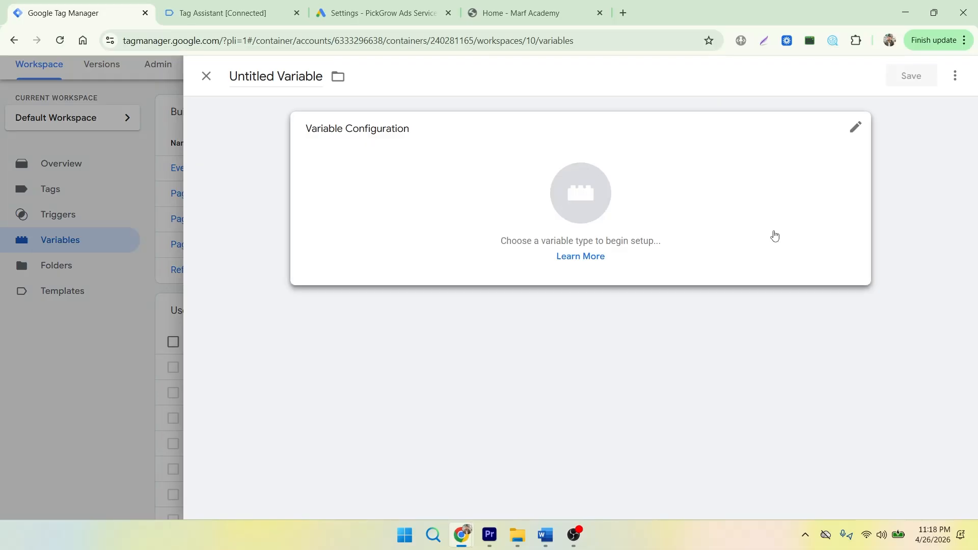
left_click(772, 230)
scroll(884, 362, "down", 12)
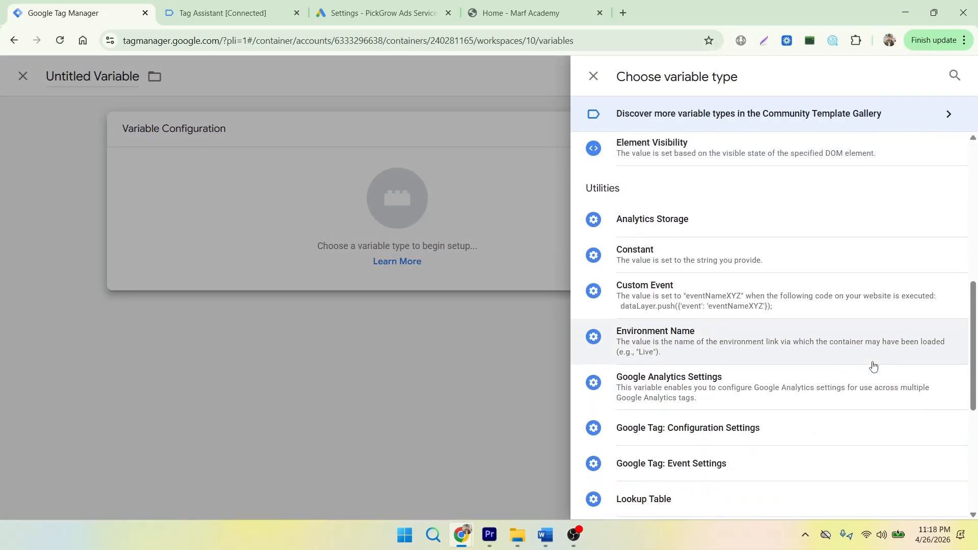
scroll(863, 368, "down", 2)
key("Escape")
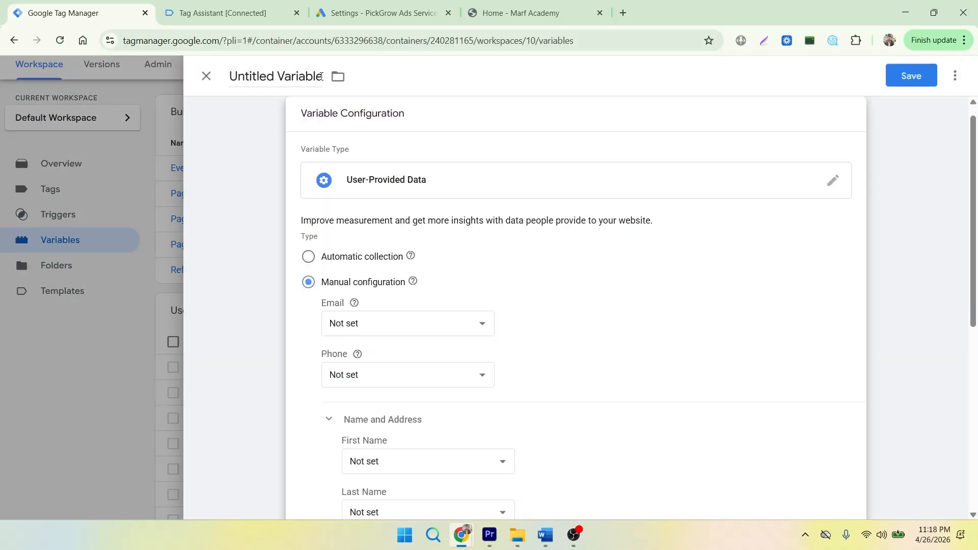
Name the User-Provided Data variable User_Date
left_click_drag(322, 76, 219, 76)
key("BackSpace")
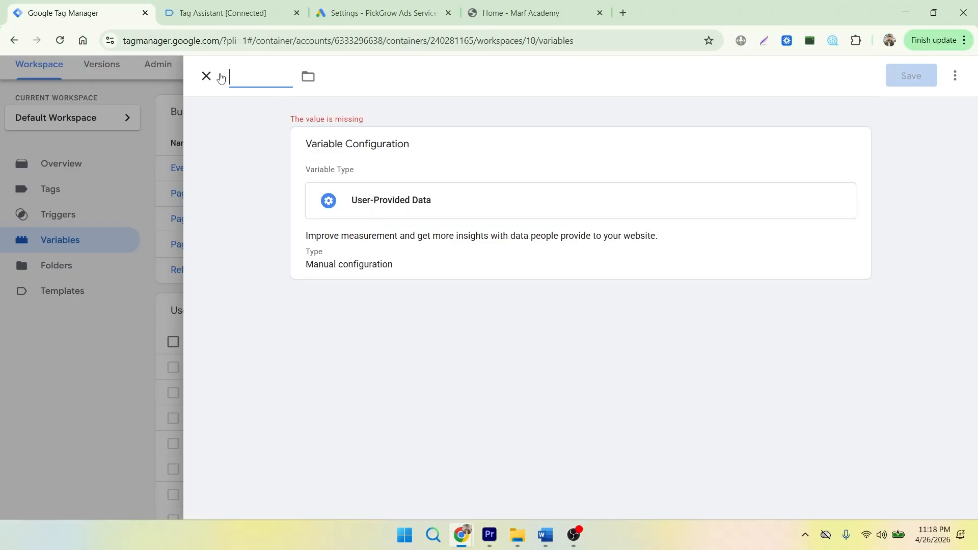
type("User_")
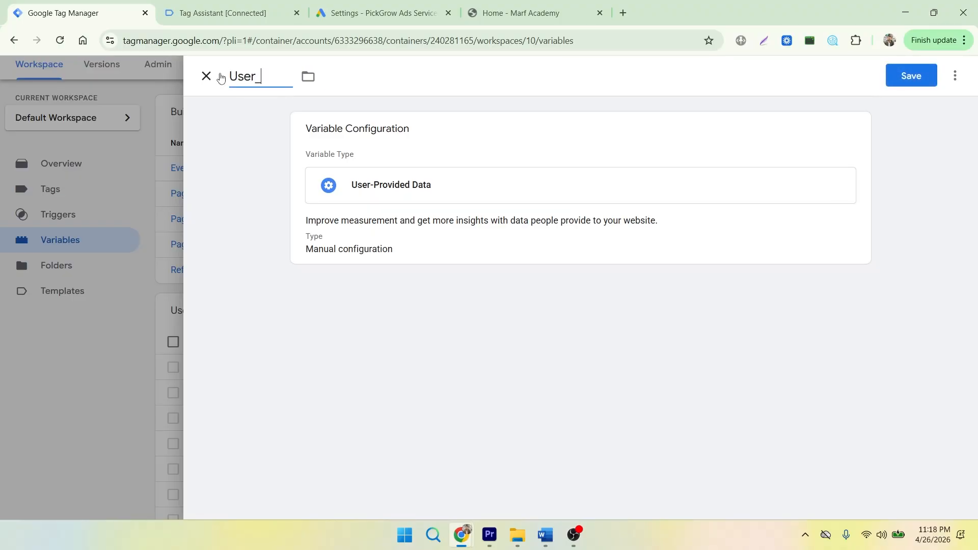
type("Date")
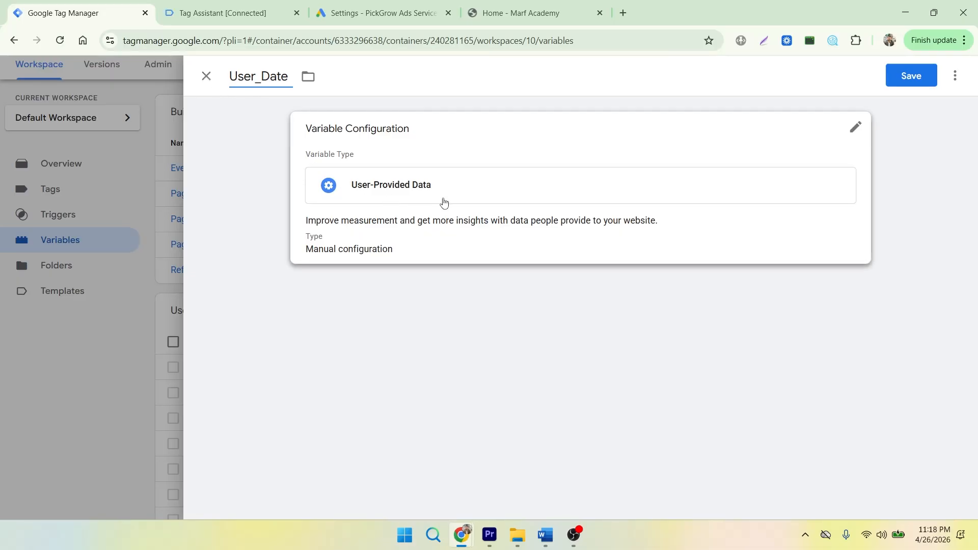
Start a new variable for the Email field of User_Date, with Data Layer Variable as its type
left_click(444, 202)
scroll(399, 331, "down", 2)
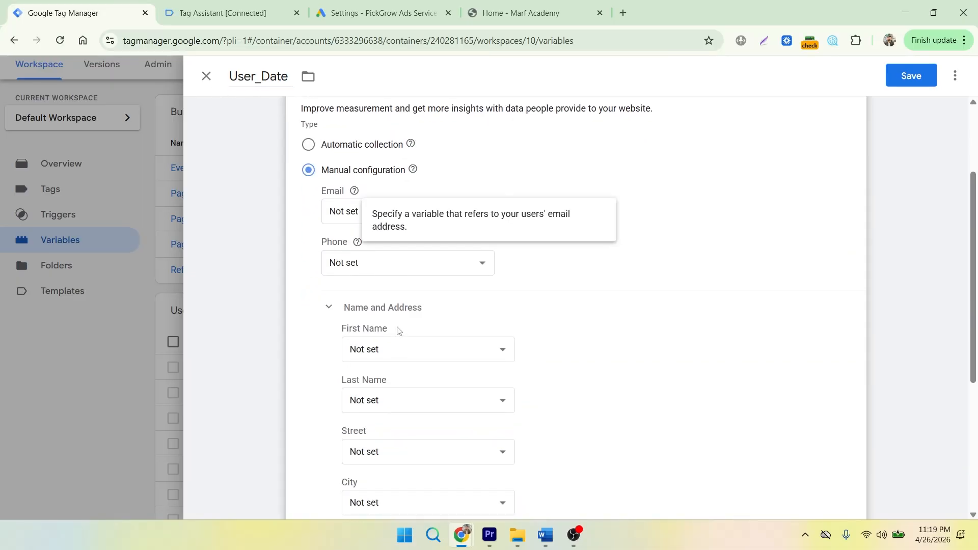
left_click(390, 216)
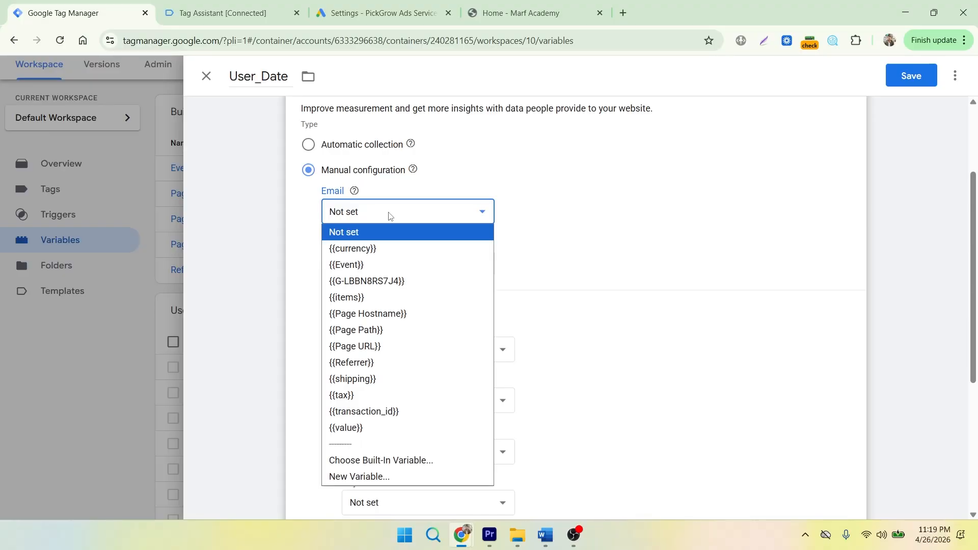
left_click(544, 392)
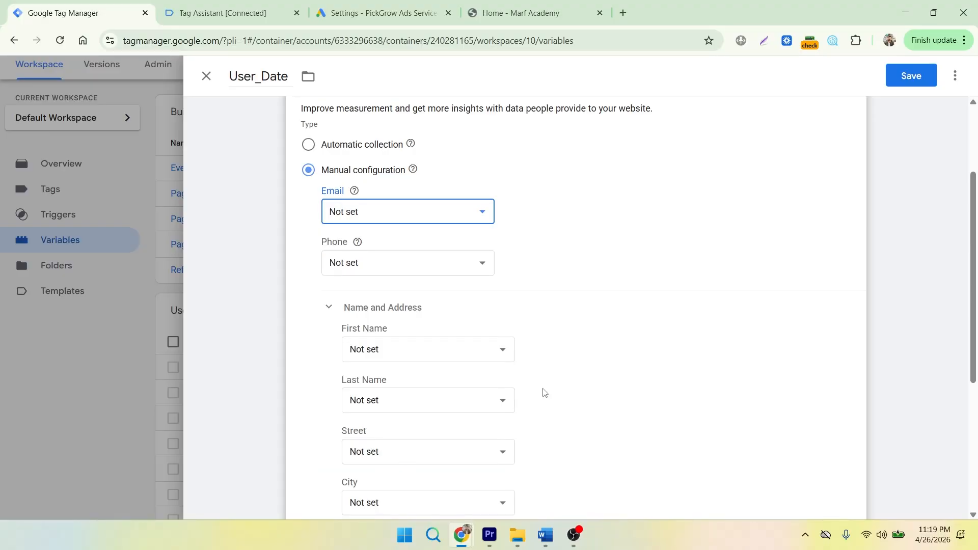
left_click(784, 231)
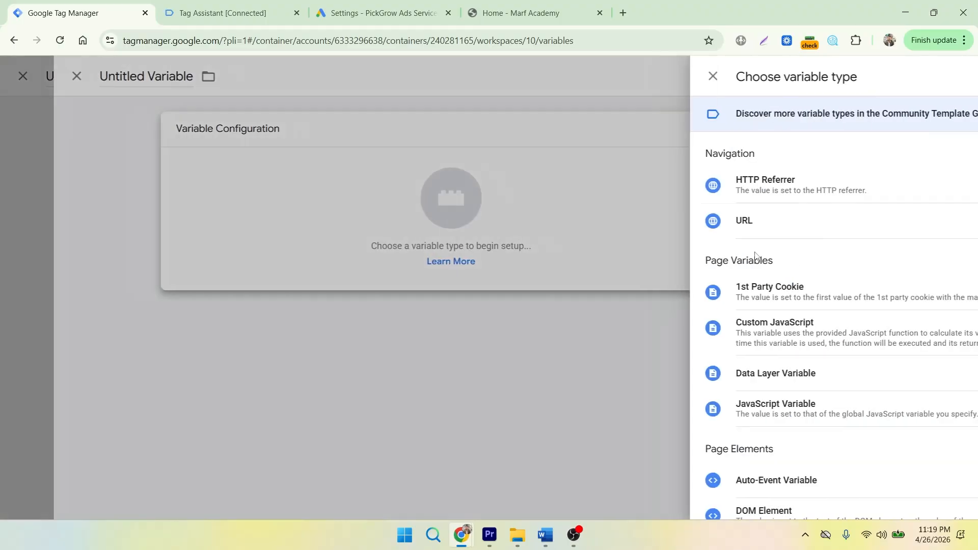
left_click(681, 375)
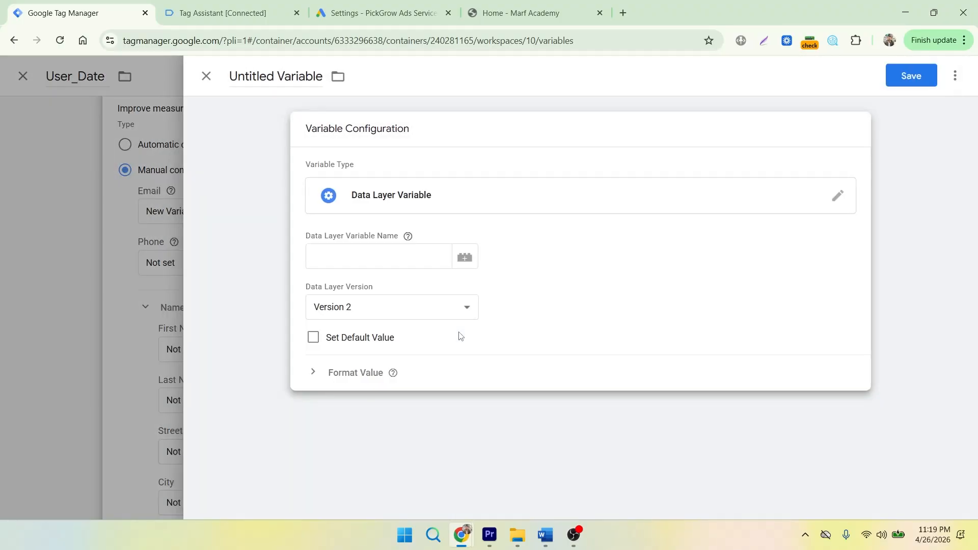
Set the Data Layer Variable Name to orderData.customer.billing and copy that path
left_click(331, 260)
type("orderDa")
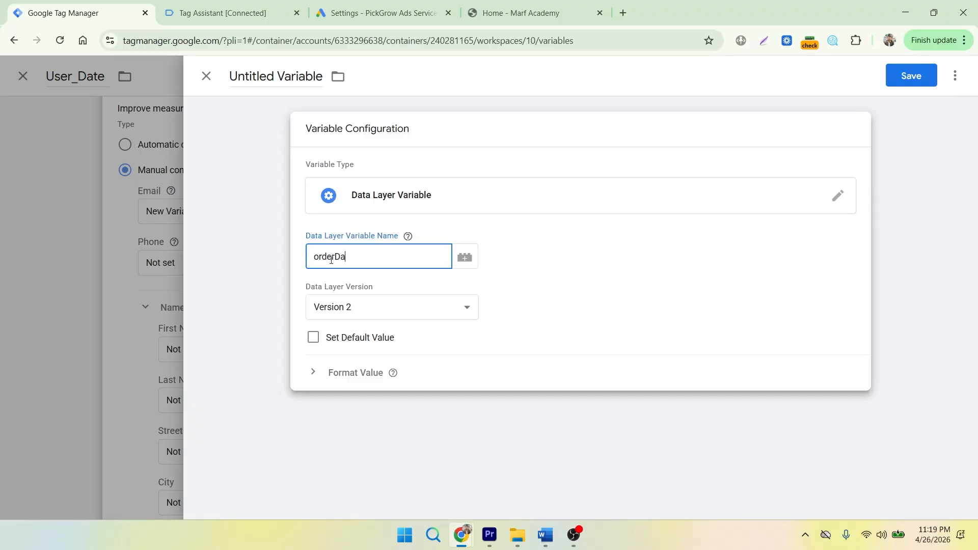
type("ta.custiomer.bi")
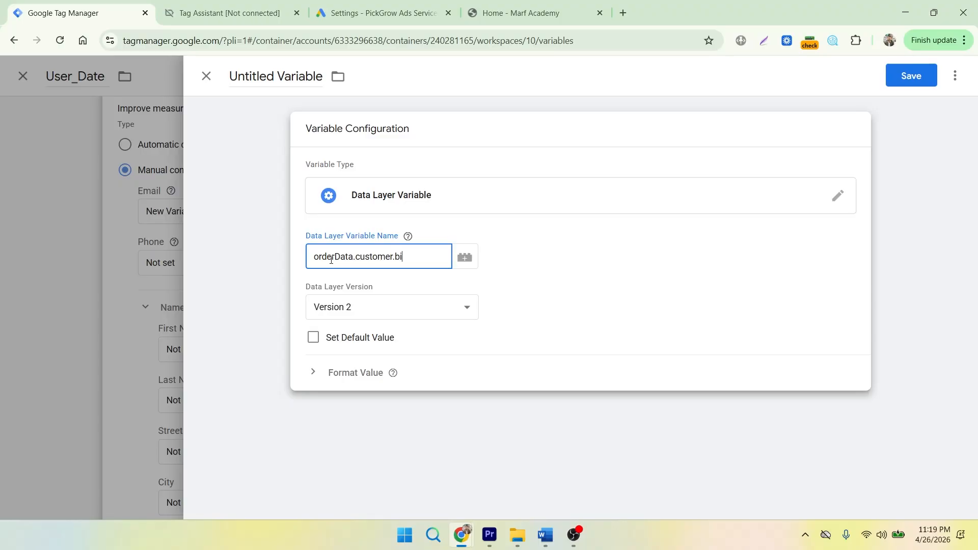
type("lling")
left_click_drag(426, 258, 311, 253)
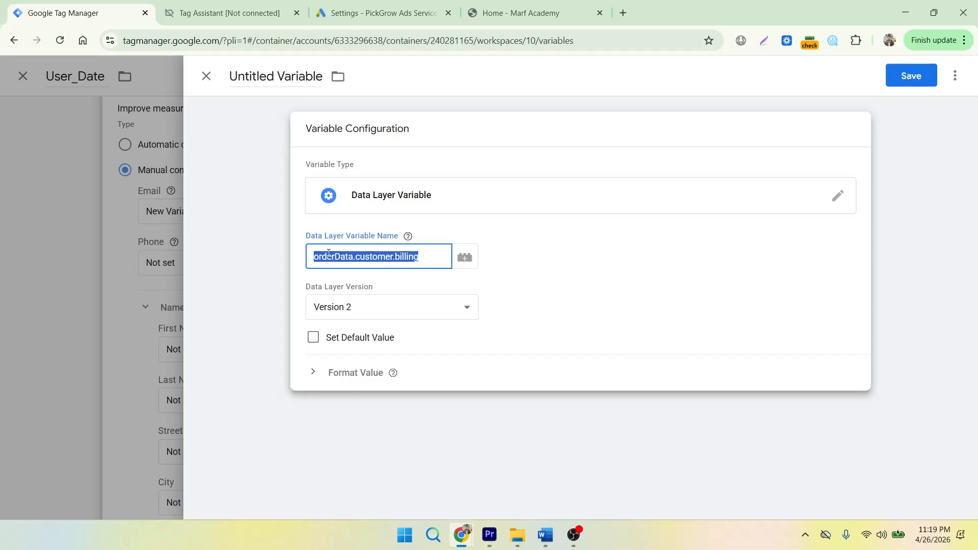
right_click(329, 253)
left_click(356, 246)
Name the Data Layer Variable orderData.customer.billing and save it to the Email field
left_click_drag(321, 75, 232, 75)
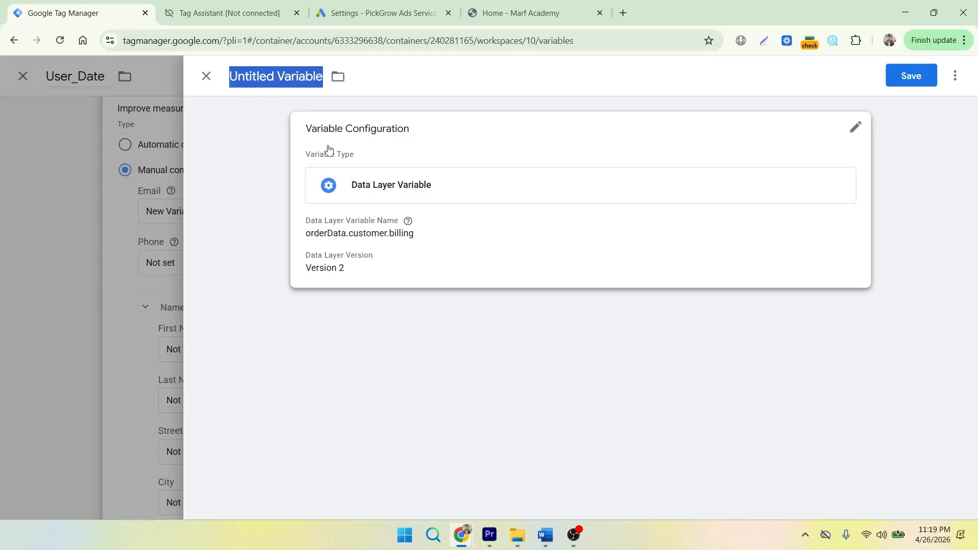
key("ctrl+v")
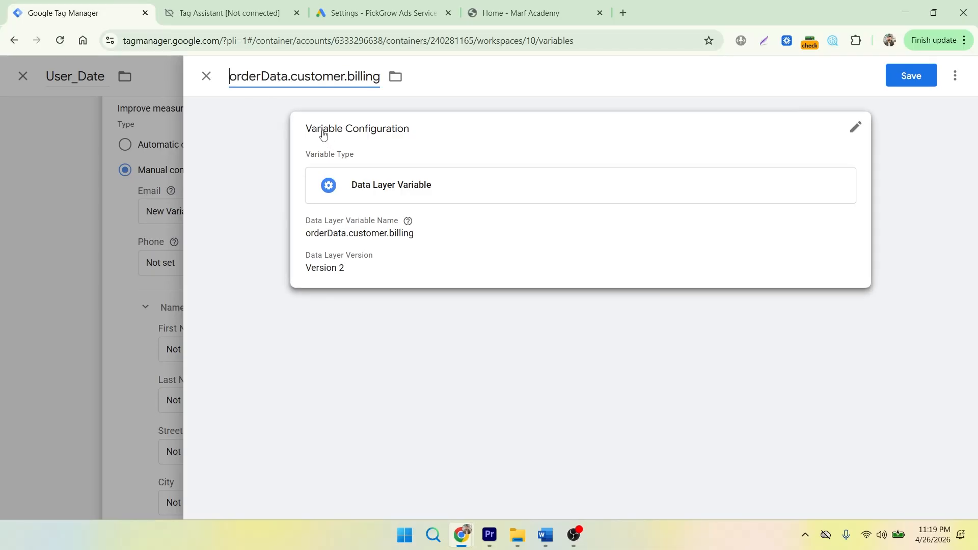
mouse_move(416, 249)
left_click(910, 76)
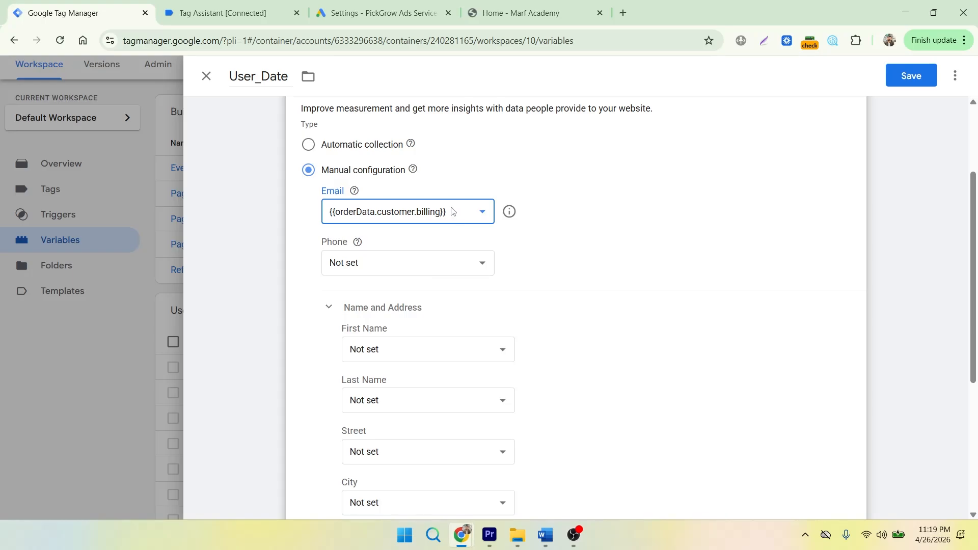
Reset the Email field of User_Date to Not set
left_click(452, 214)
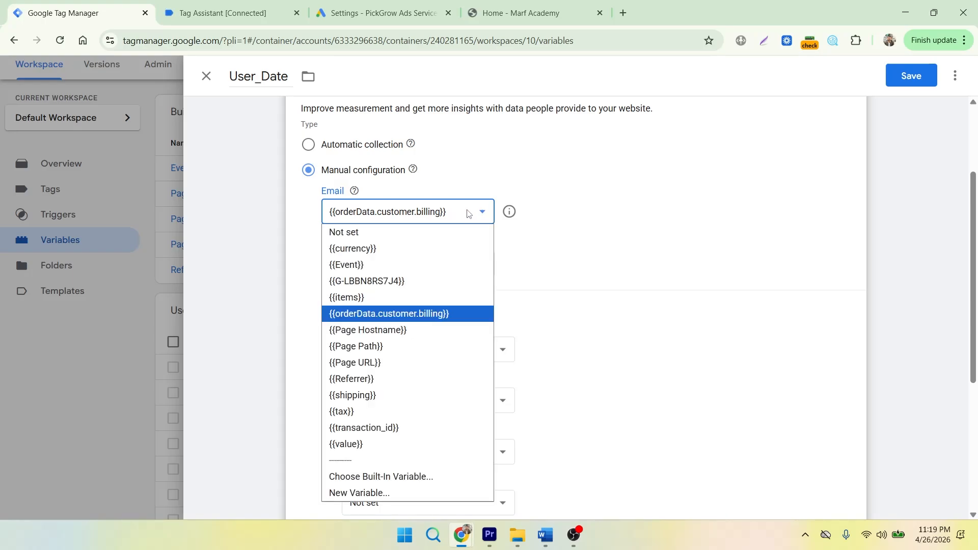
left_click(507, 218)
left_click(333, 212)
left_click(334, 212)
left_click(334, 213)
left_click(347, 214)
left_click(347, 214)
left_click(355, 214)
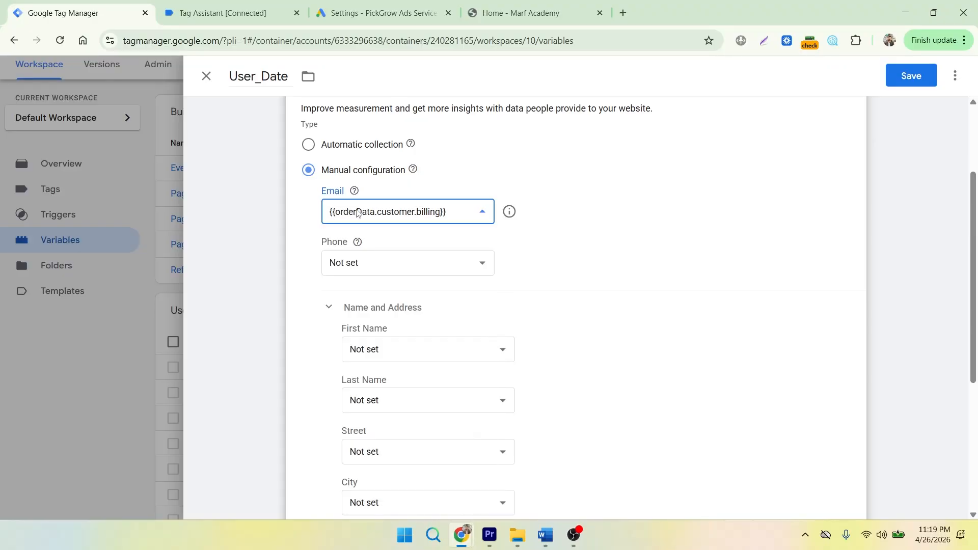
left_click(361, 218)
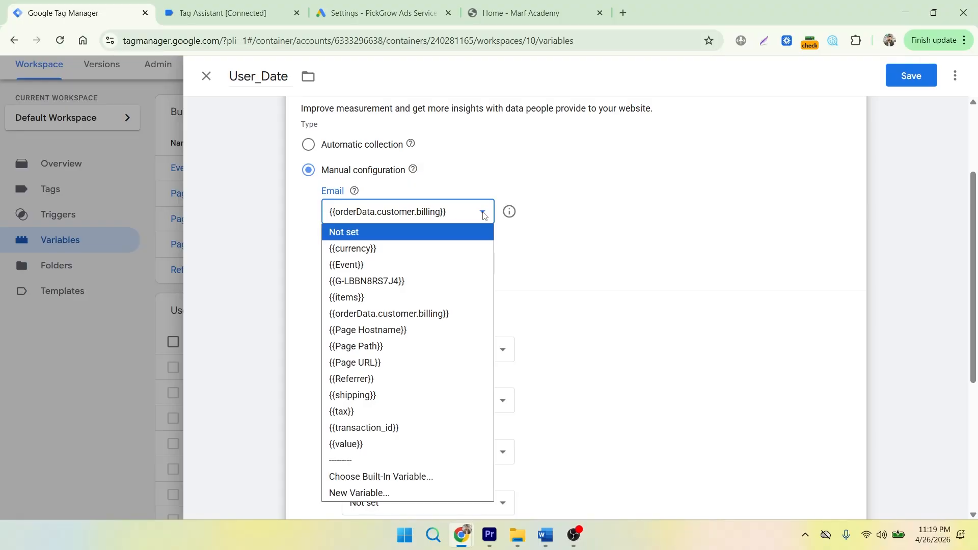
left_click(426, 232)
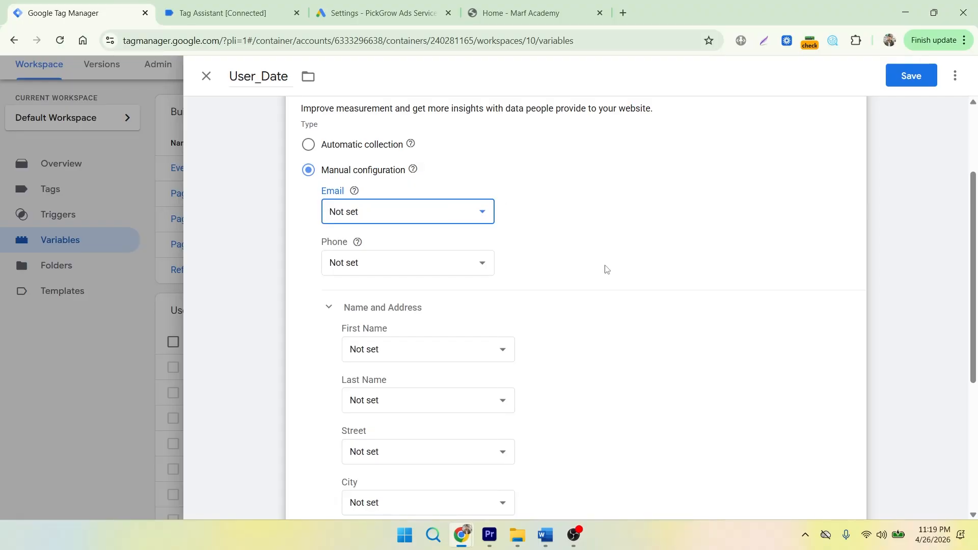
left_click(397, 212)
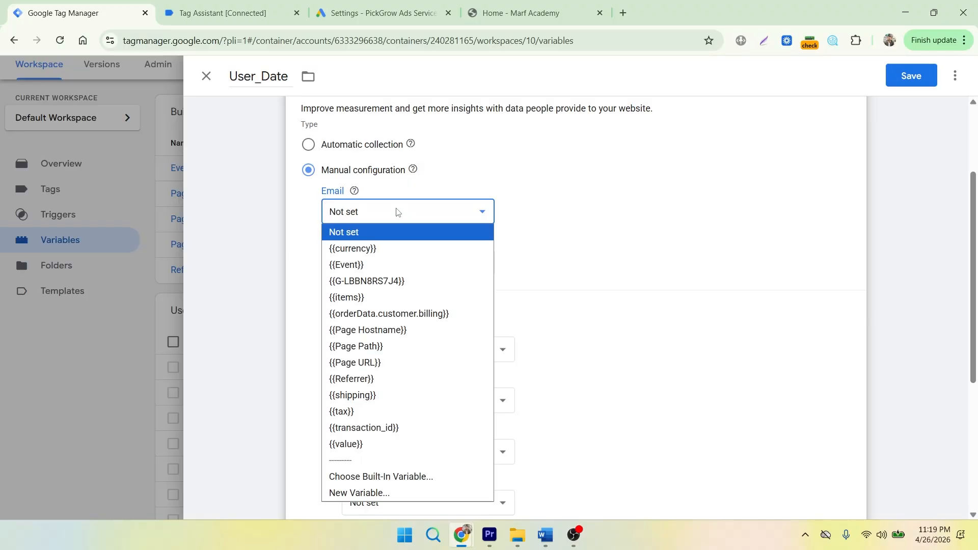
left_click(397, 492)
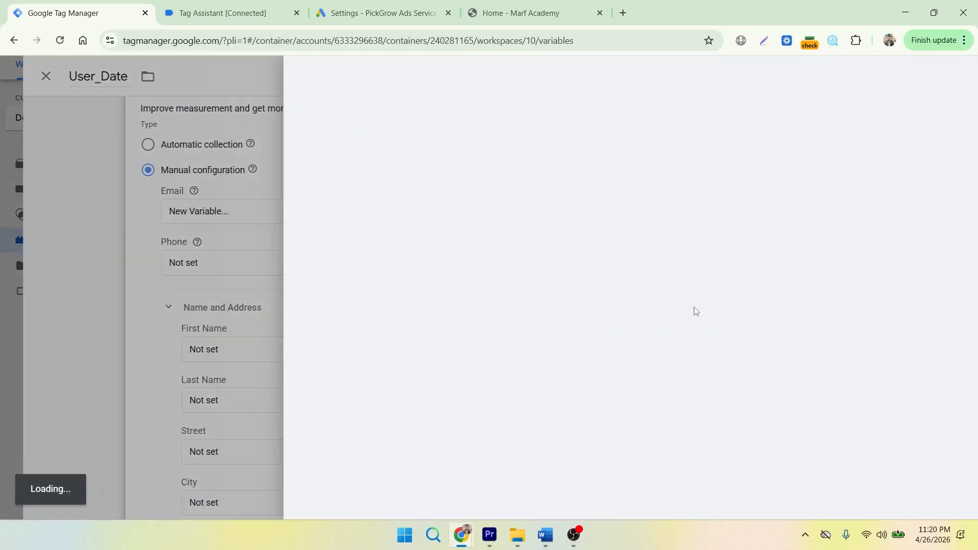
left_click(709, 216)
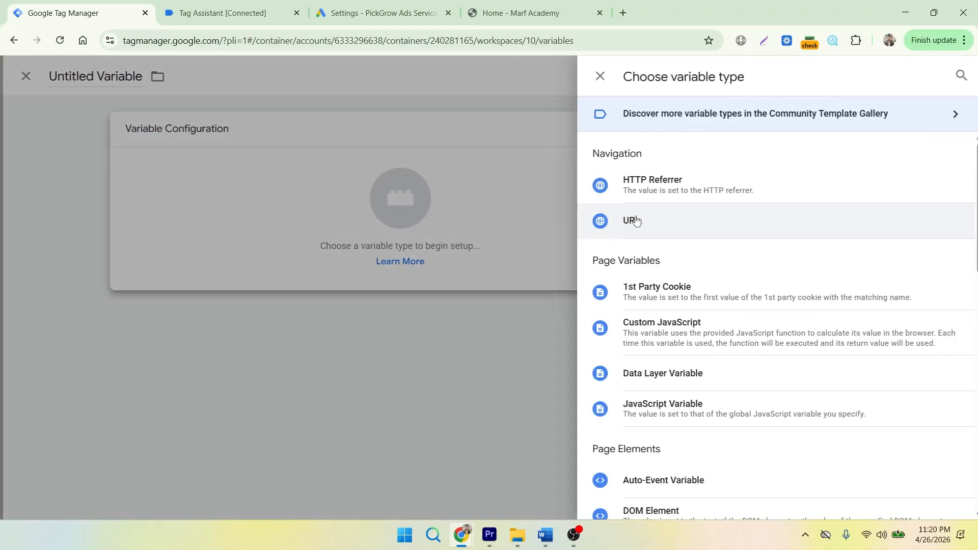
left_click(594, 76)
left_click(206, 76)
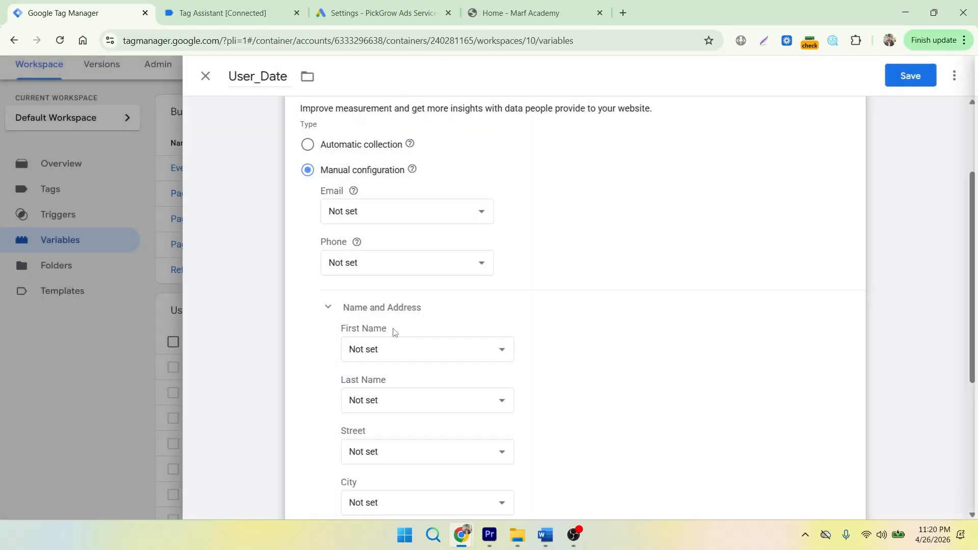
Start a new variable for the empty Email field, choosing Data Layer Variable as its type
left_click(396, 213)
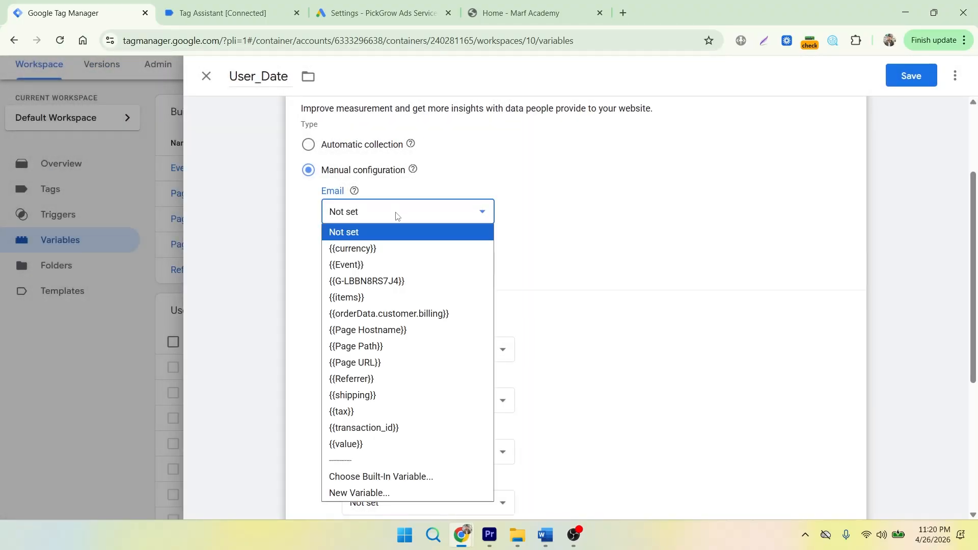
left_click(369, 493)
left_click(710, 188)
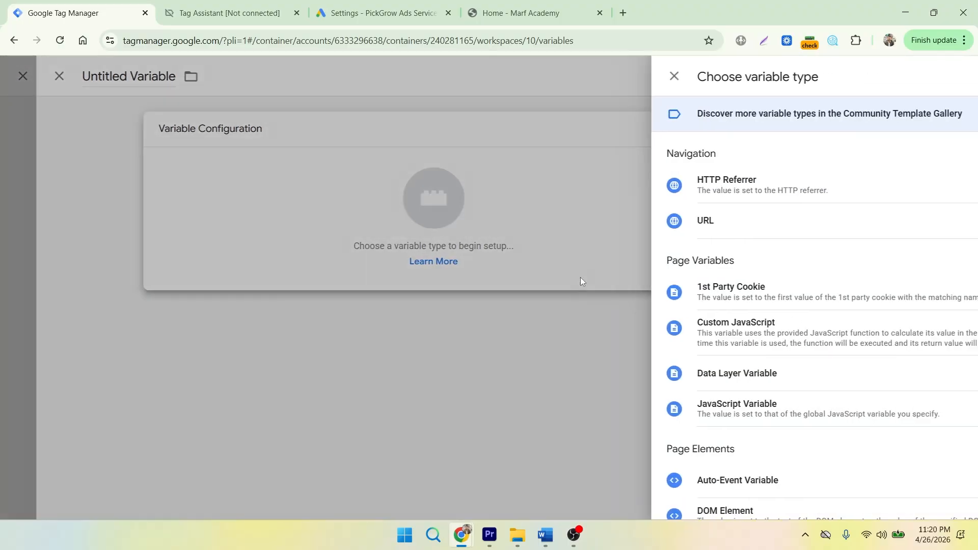
left_click(683, 376)
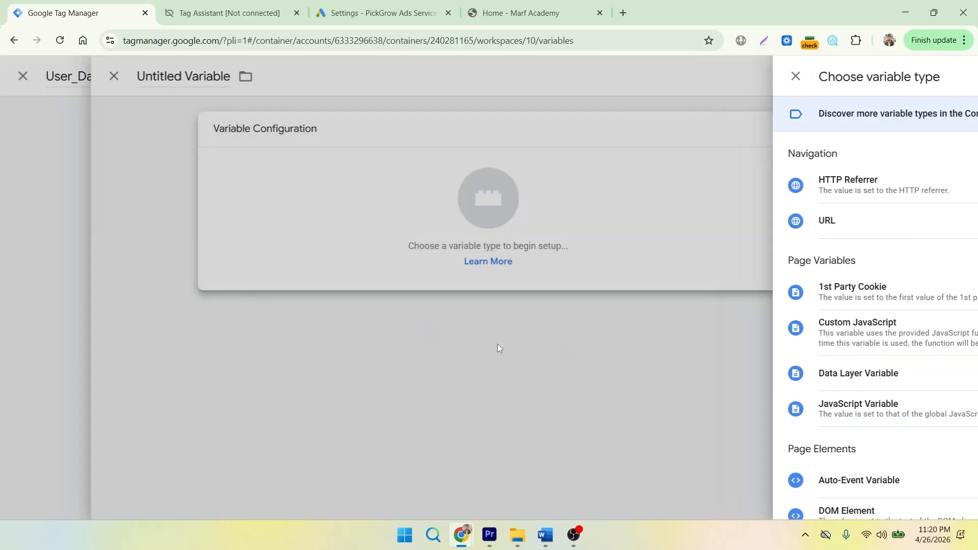
Set the Data Layer Variable Name to orderData.customer.billing.email
left_click(320, 266)
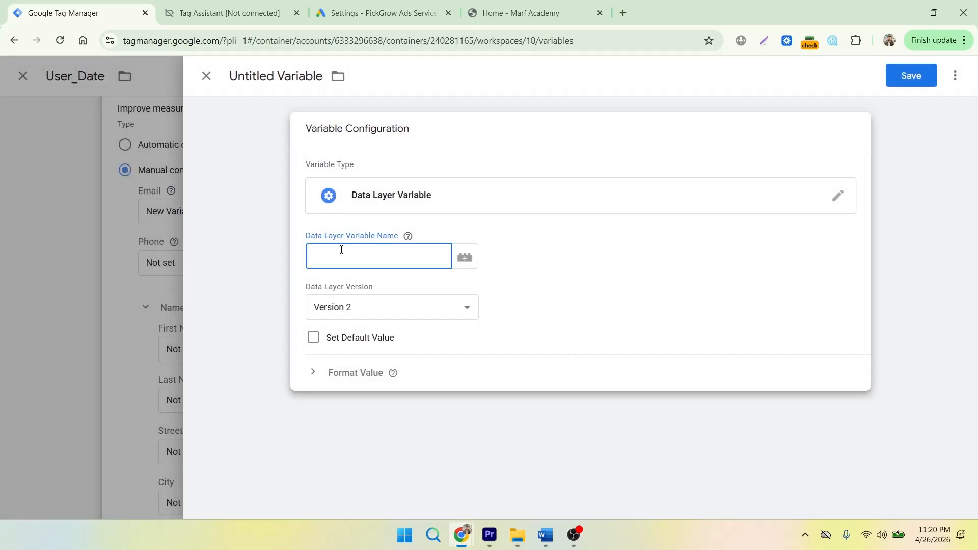
type("orderData.custi")
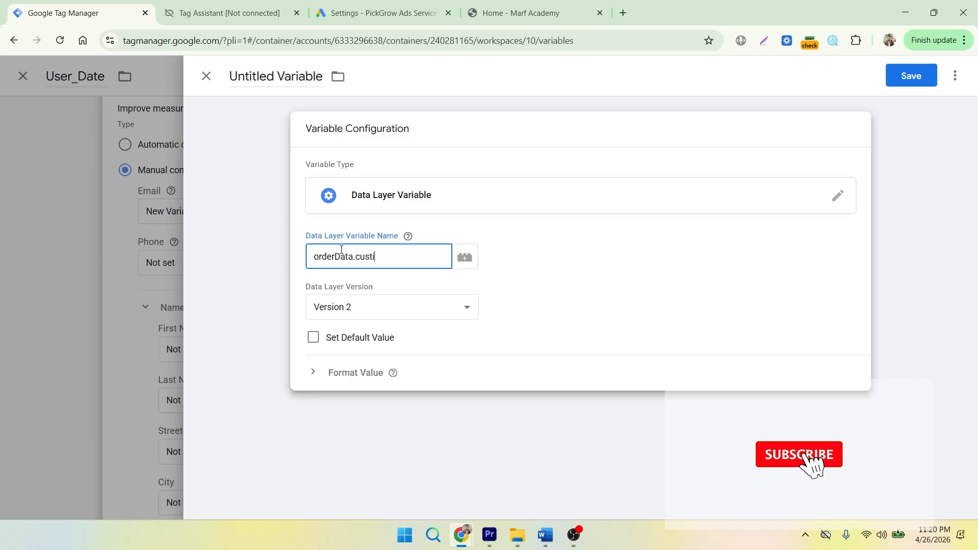
key("BackSpace")
type("omer.")
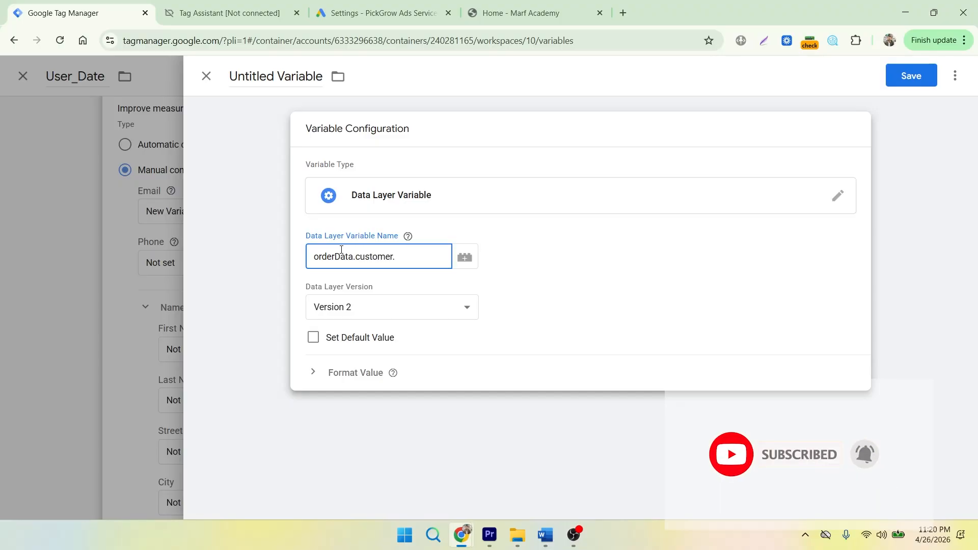
type("v")
key("BackSpace")
type("billing")
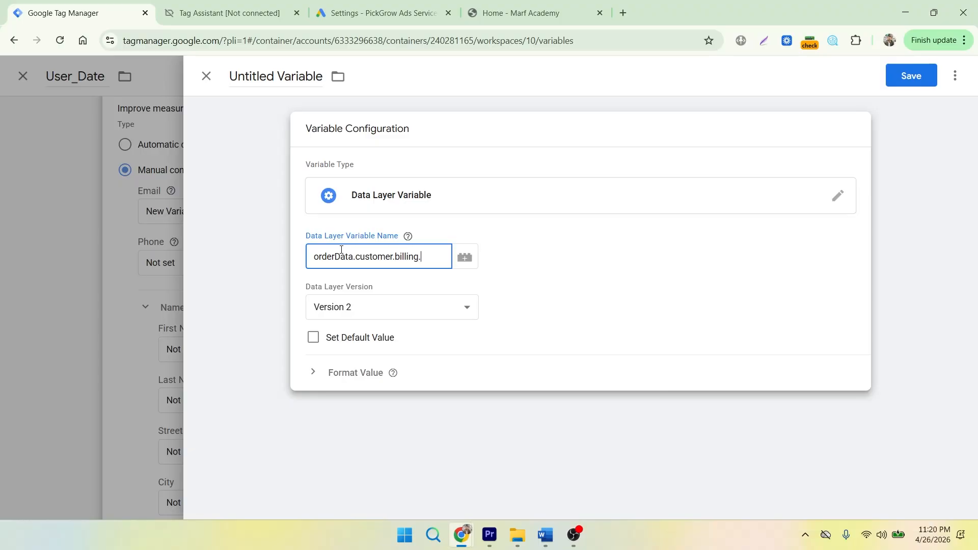
type(".ema")
Name the email variable User_email and save it to the Email field
left_click_drag(321, 76, 190, 82)
key("BackSpace")
type("Email")
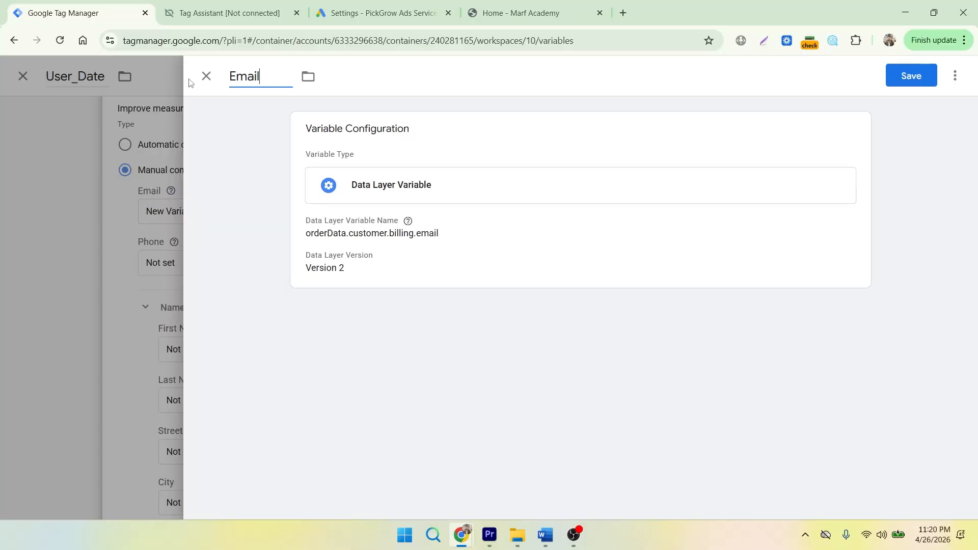
key("BackSpace")
key("BackSpace")
key("BackSpace")
key("BackSpace")
key("BackSpace")
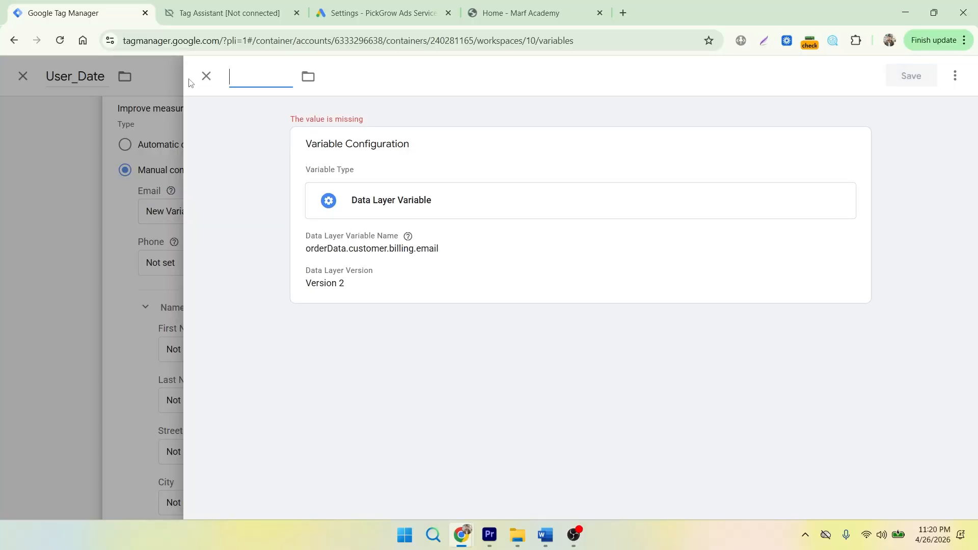
type("User_email")
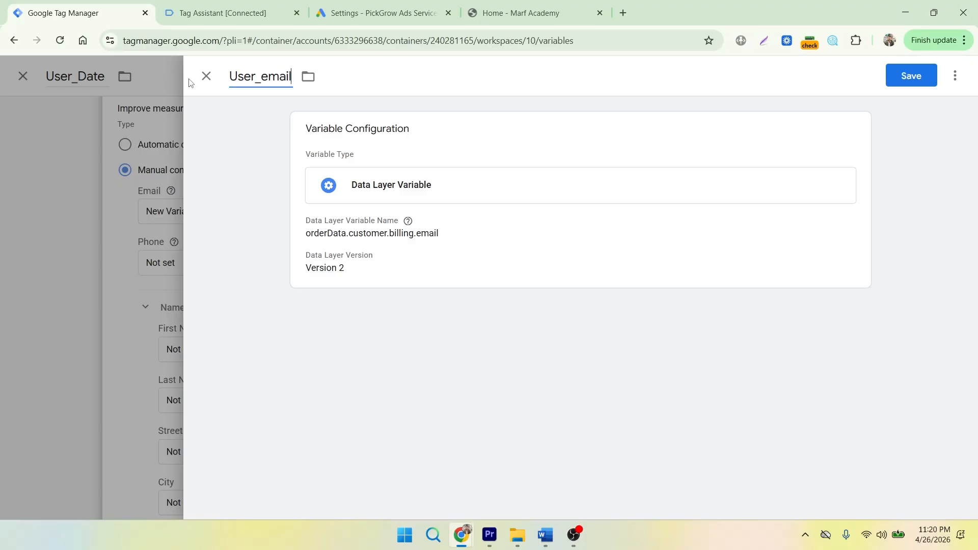
left_click(922, 76)
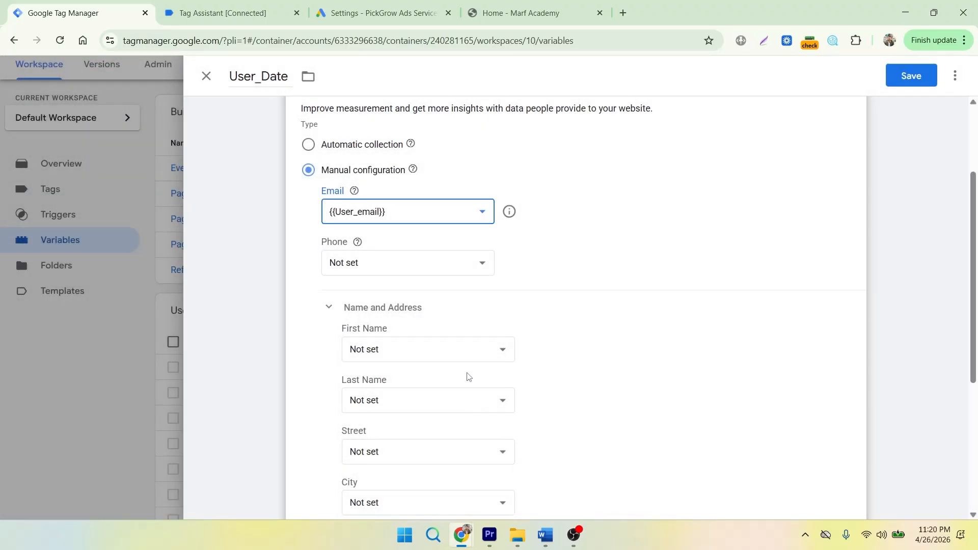
Start a new variable for the Phone field, choosing Data Layer Variable as its type
left_click(403, 261)
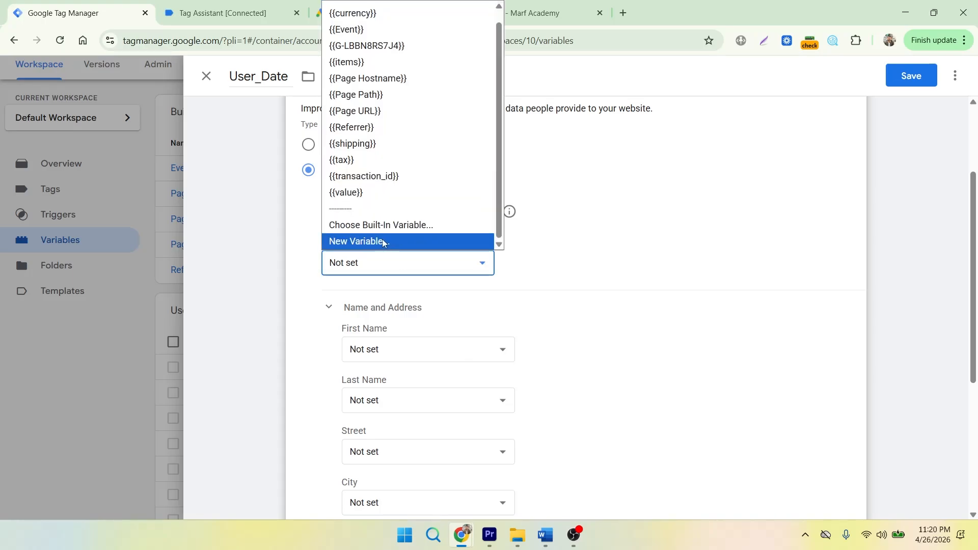
left_click(383, 243)
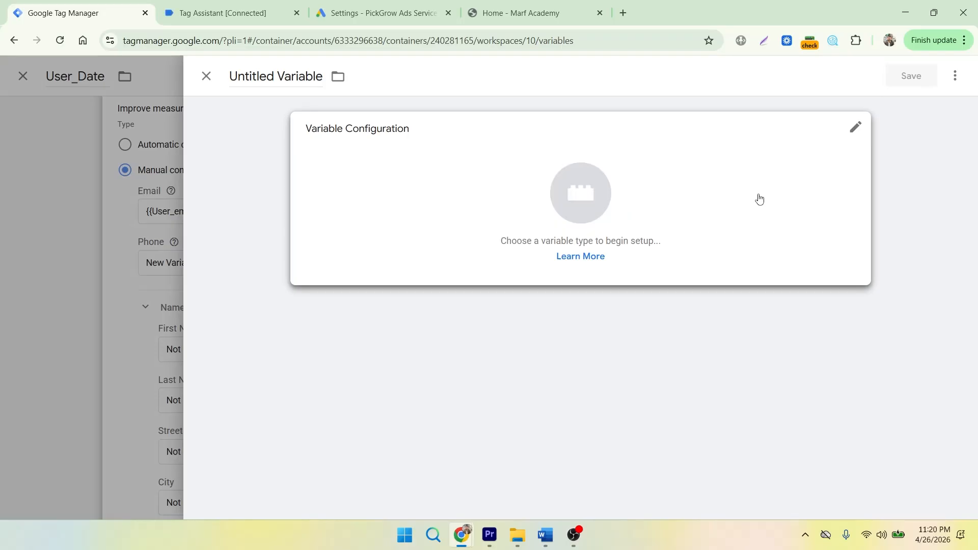
left_click(758, 200)
left_click(668, 380)
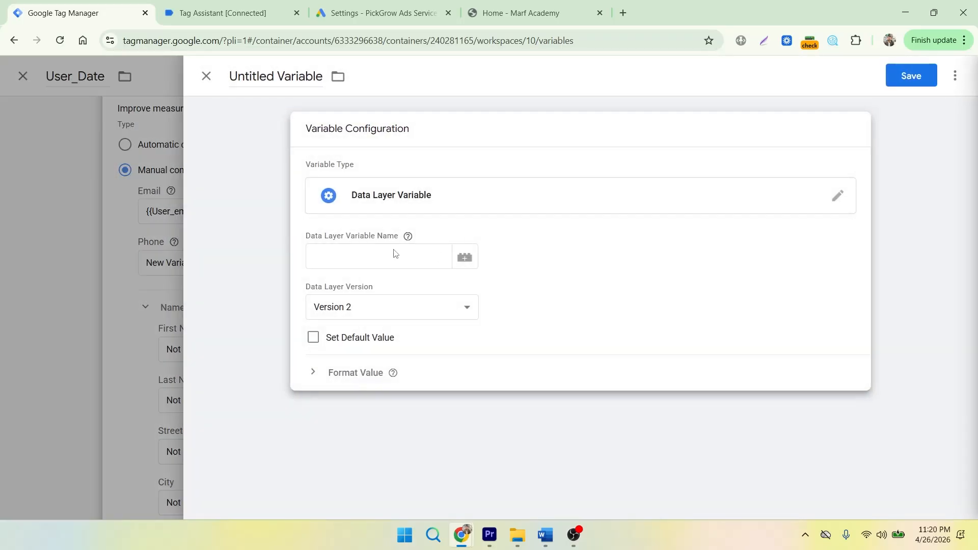
Set the Data Layer Variable Name to orderData.customer.billing.phone
left_click(353, 258)
key("alt+Tab")
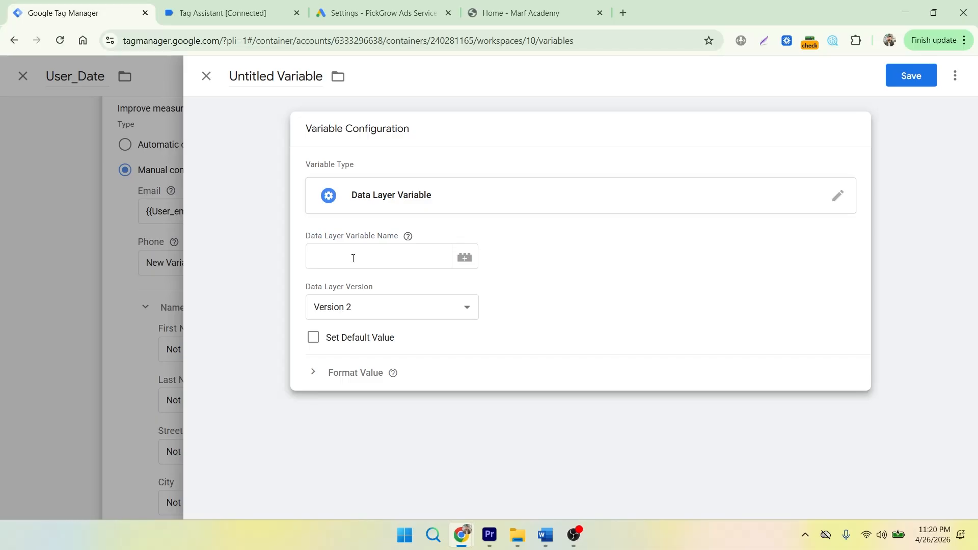
left_click(326, 262)
type("order")
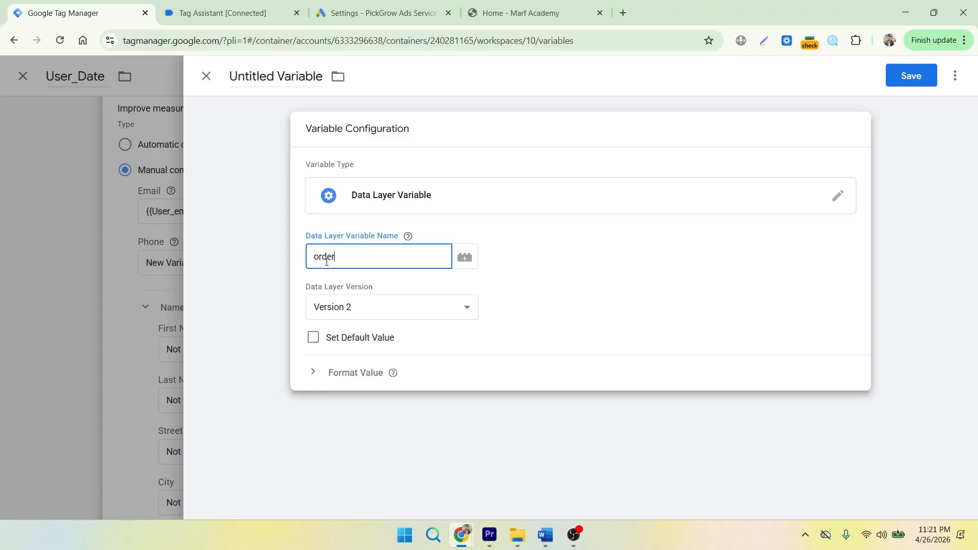
type("Data.customer.billing.phone")
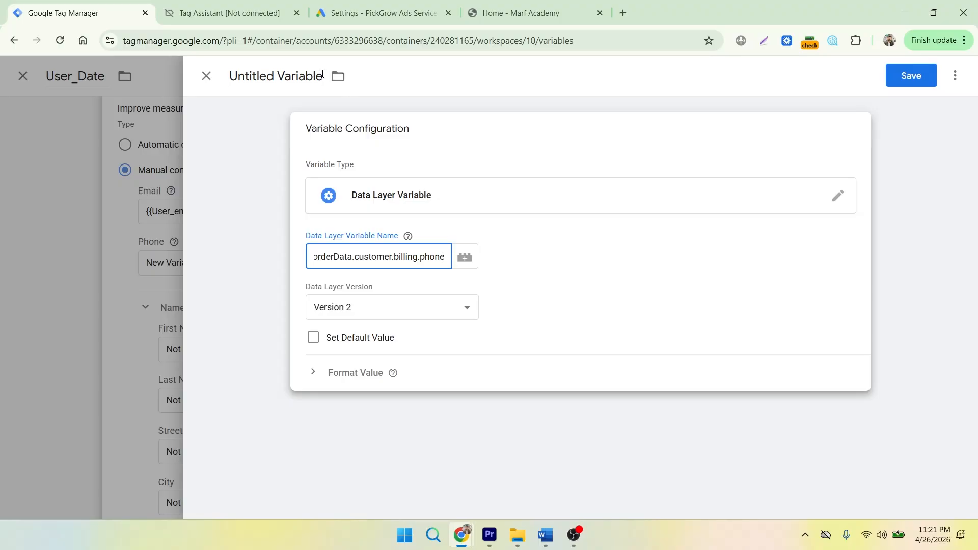
Name the phone variable User_phone and save it to the Phone field
left_click_drag(325, 76, 224, 78)
key("BackSpace")
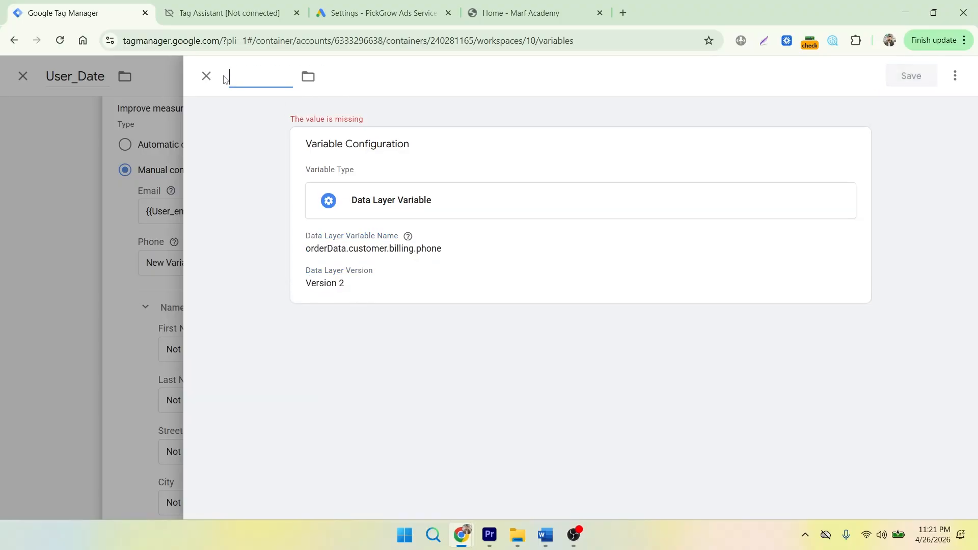
type("user_")
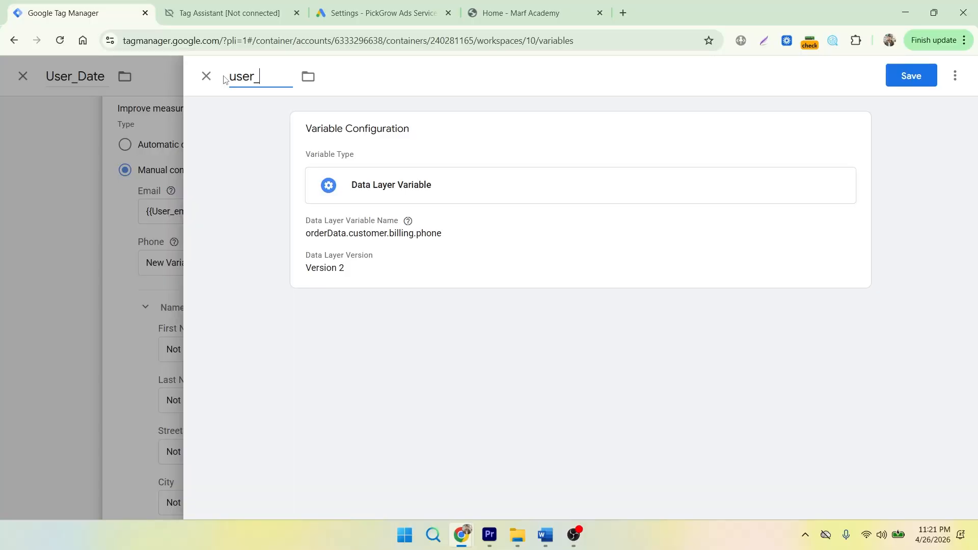
type("phone")
left_click(236, 78)
key("BackSpace")
type("U")
left_click(913, 81)
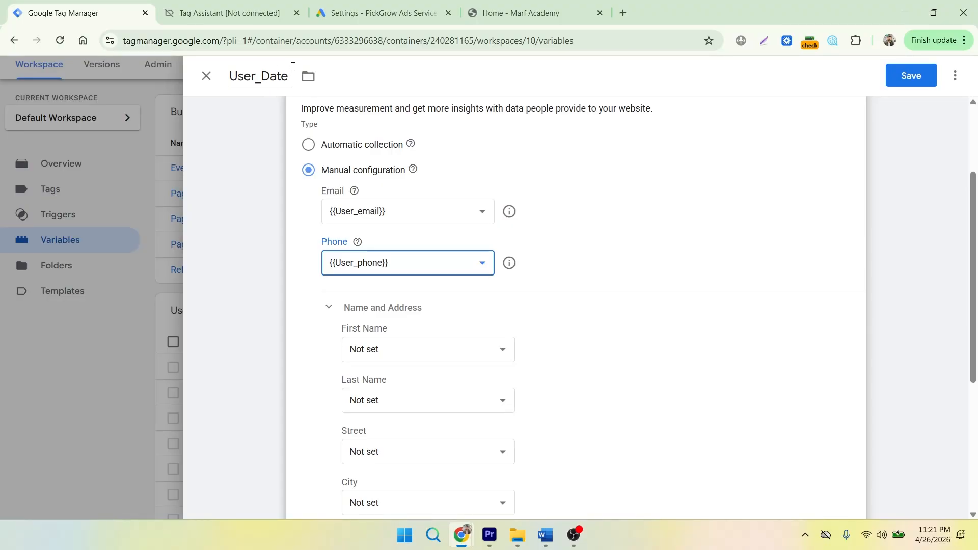
Rename the User-Provided Data variable to User_Data and reopen its configuration for editing
left_click(288, 76)
type("a")
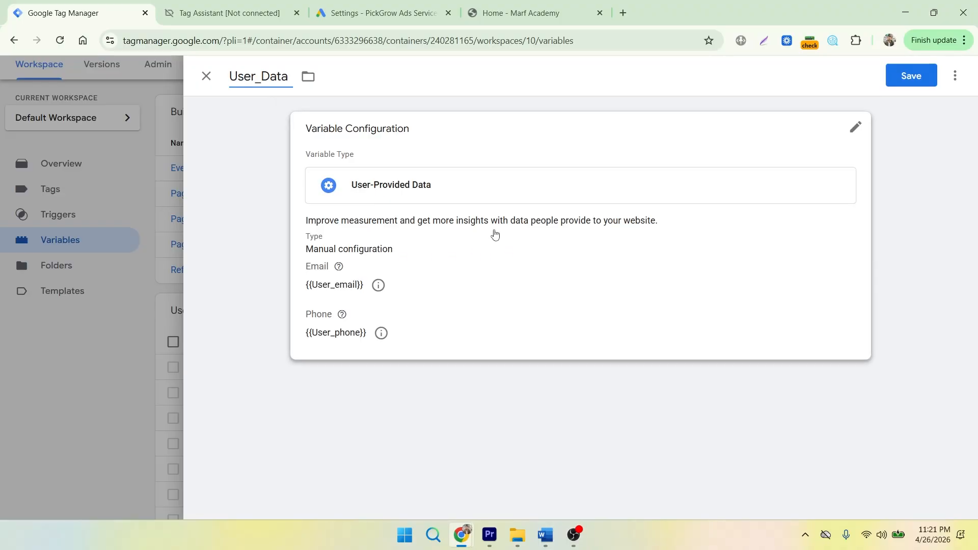
left_click(541, 250)
Start a new variable for the First Name field, choosing Data Layer Variable as its type
scroll(560, 308, "down", 4)
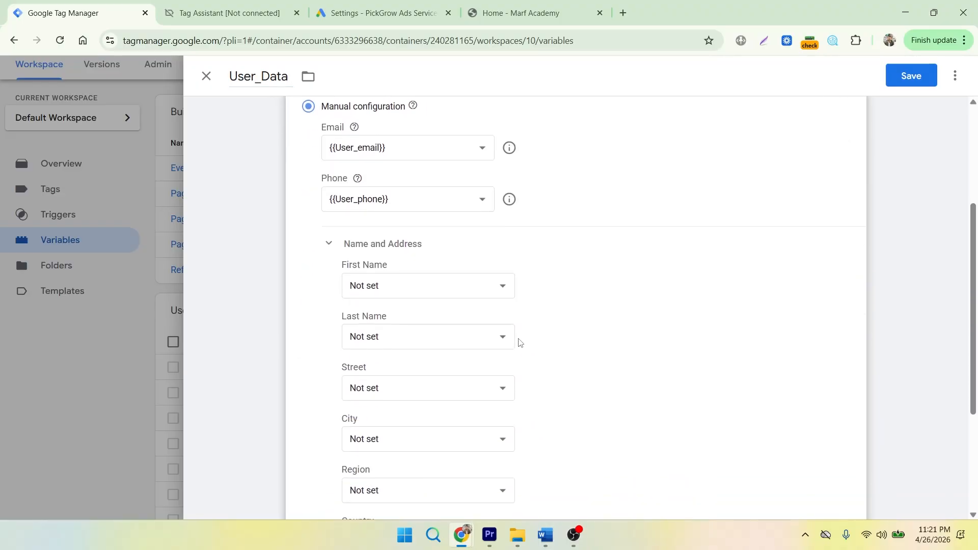
left_click(399, 292)
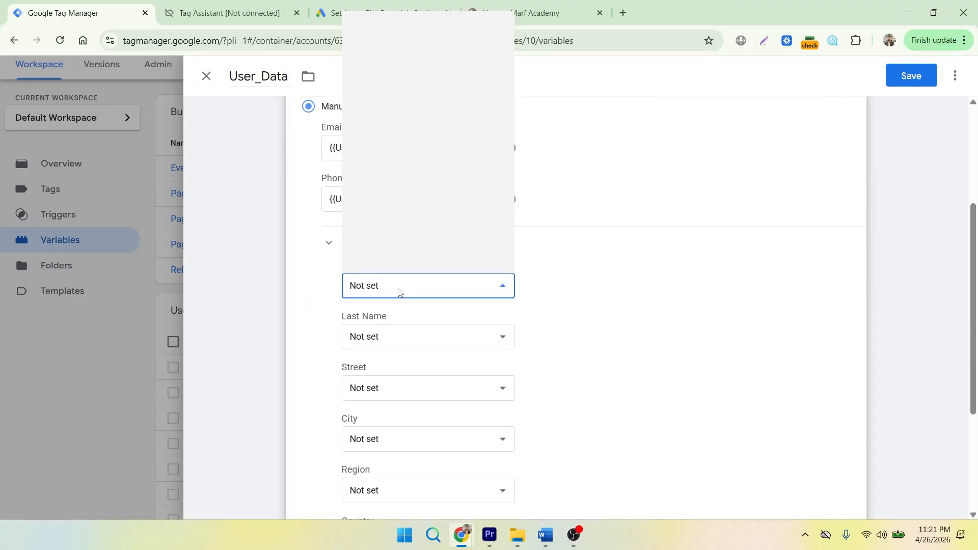
left_click(417, 264)
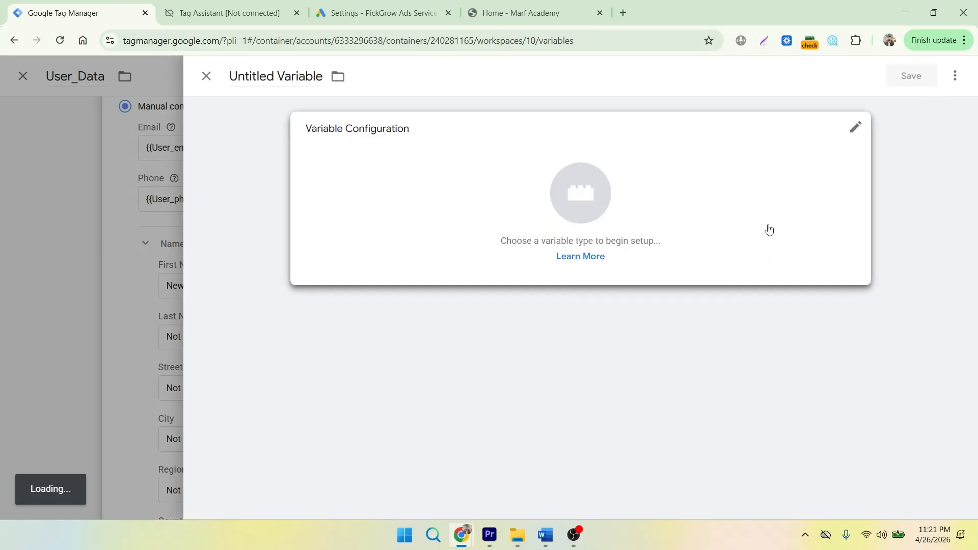
left_click(767, 248)
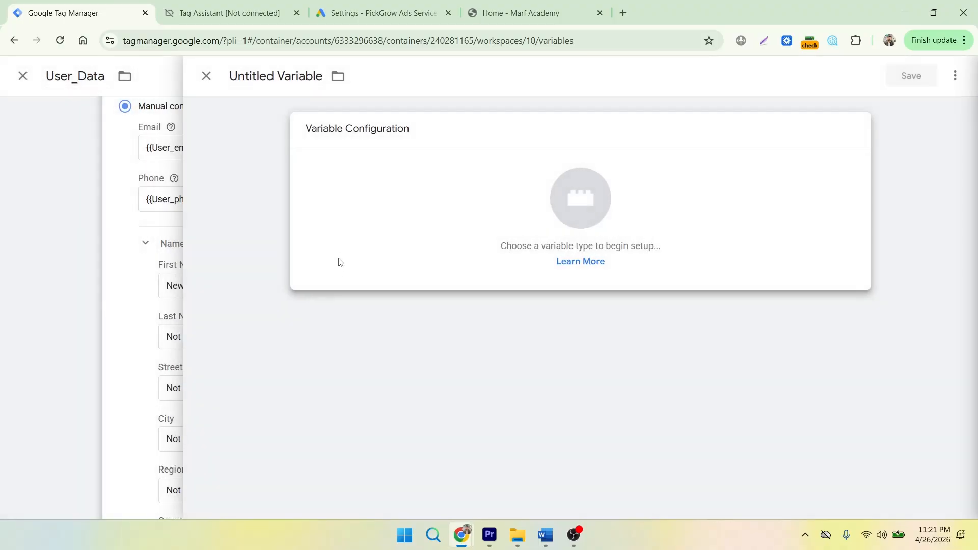
Set the Data Layer Variable Name to orderData.customer.billing.first_name
left_click(339, 256)
type("or")
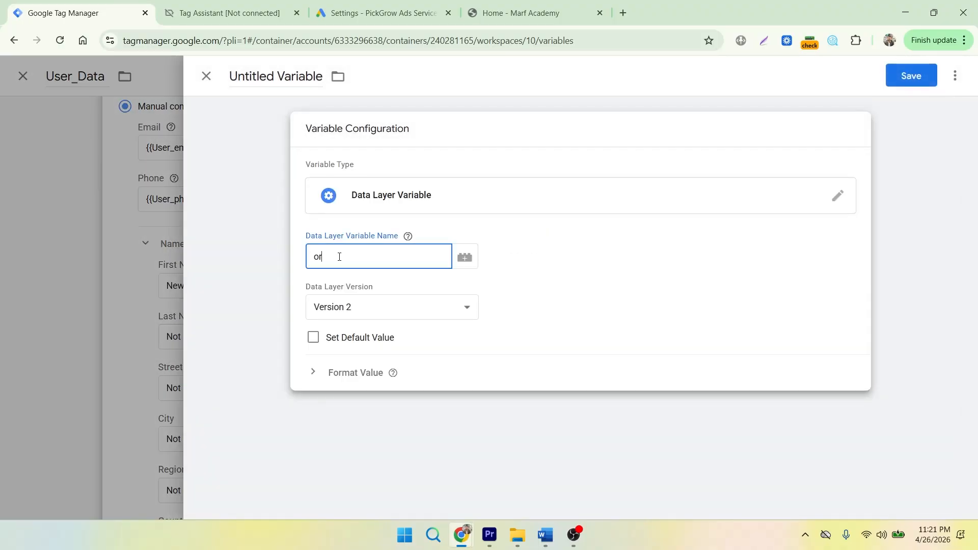
type("derData.customer")
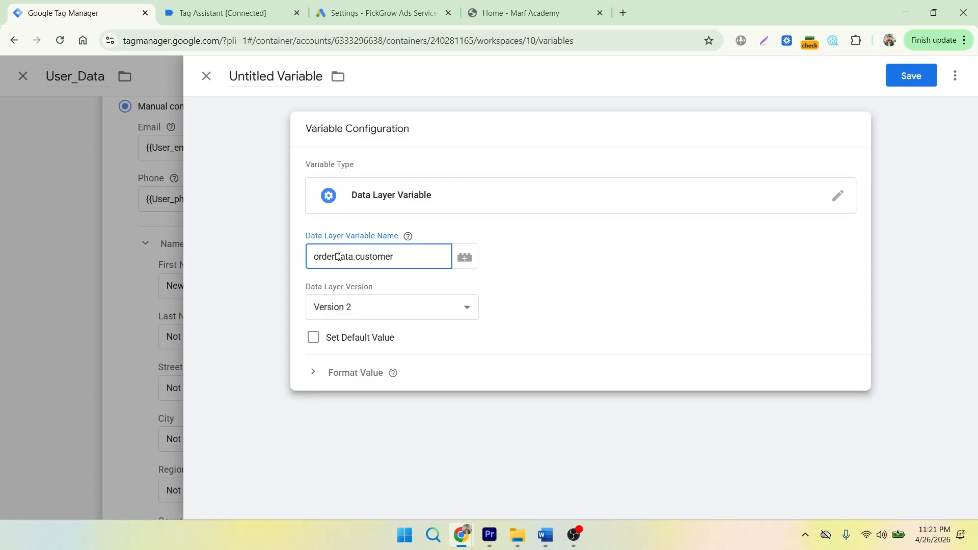
type(".billi ng")
key("BackSpace")
type("g.first_name")
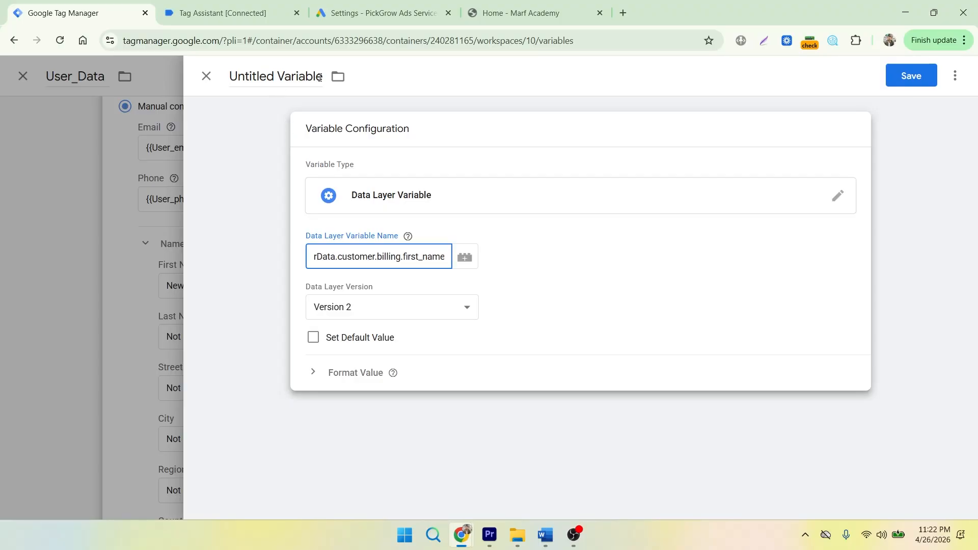
Name the first-name variable User_first_name and save it to the First Name field
left_click_drag(321, 76, 232, 76)
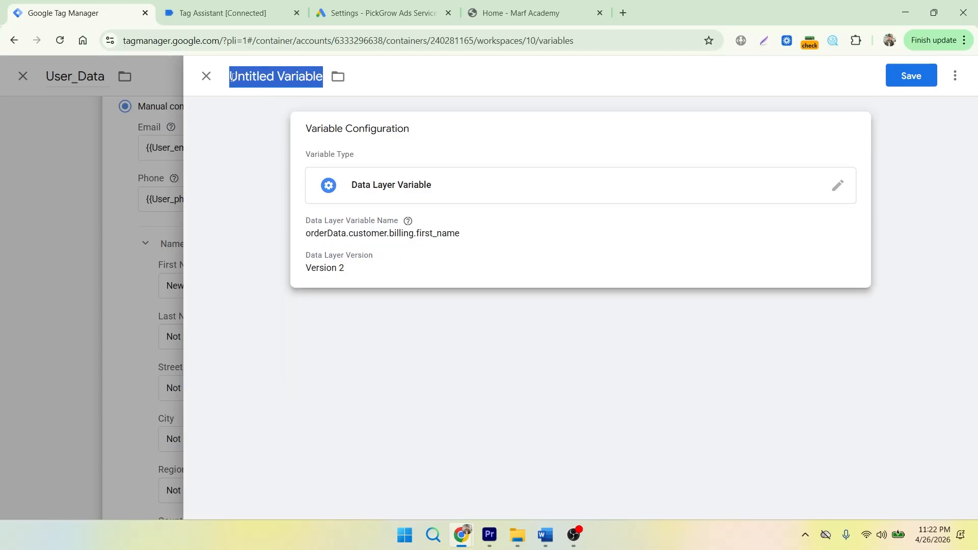
key("BackSpace")
type("User")
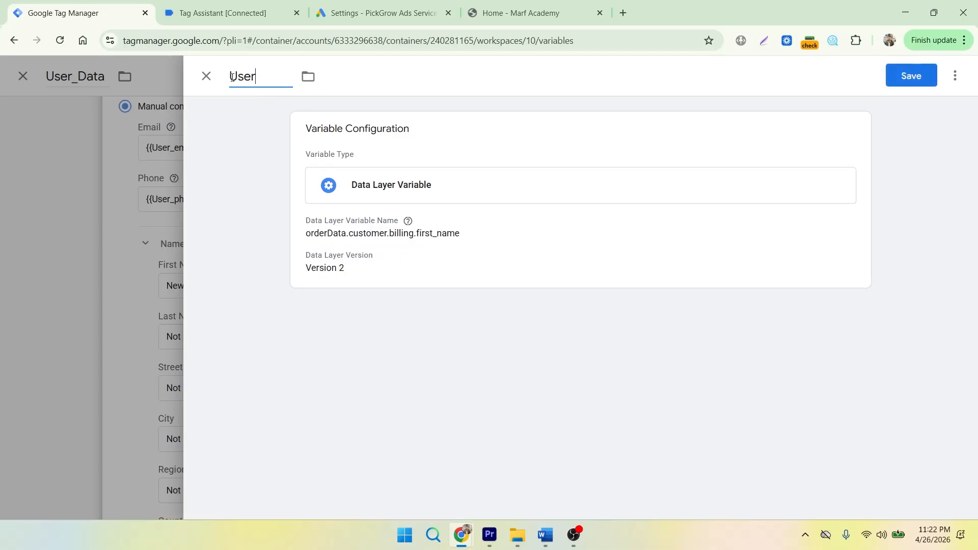
type("_first_name")
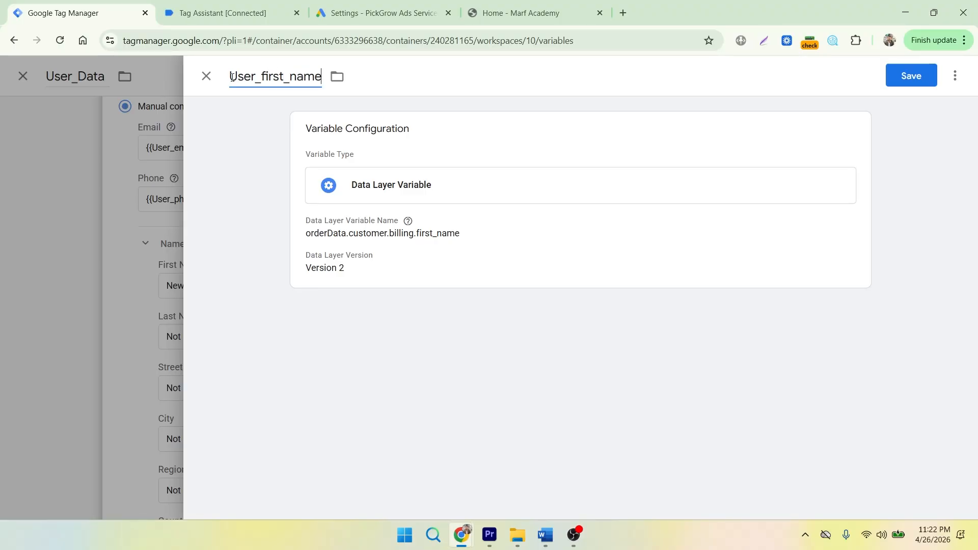
left_click(911, 77)
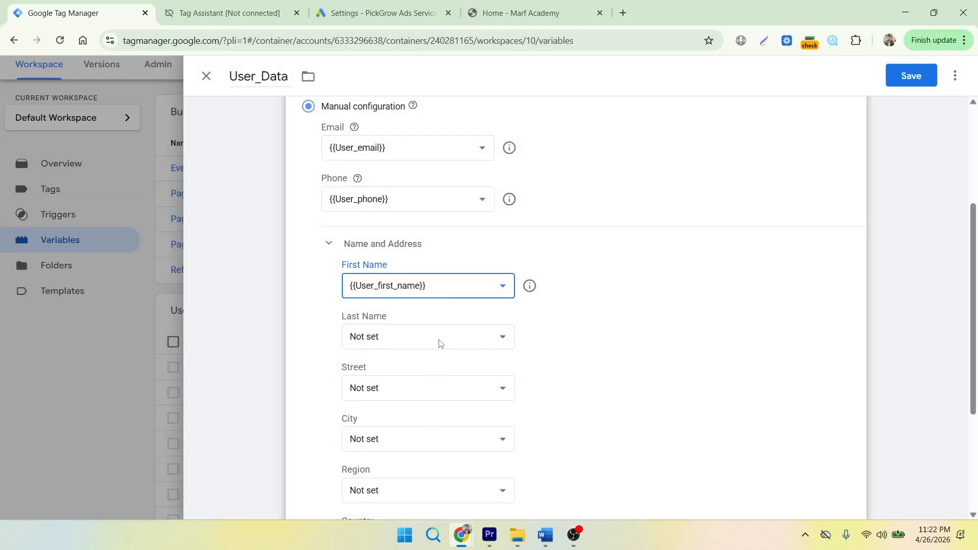
Start a new variable for the Last Name field, choosing Data Layer Variable as its type
left_click(439, 341)
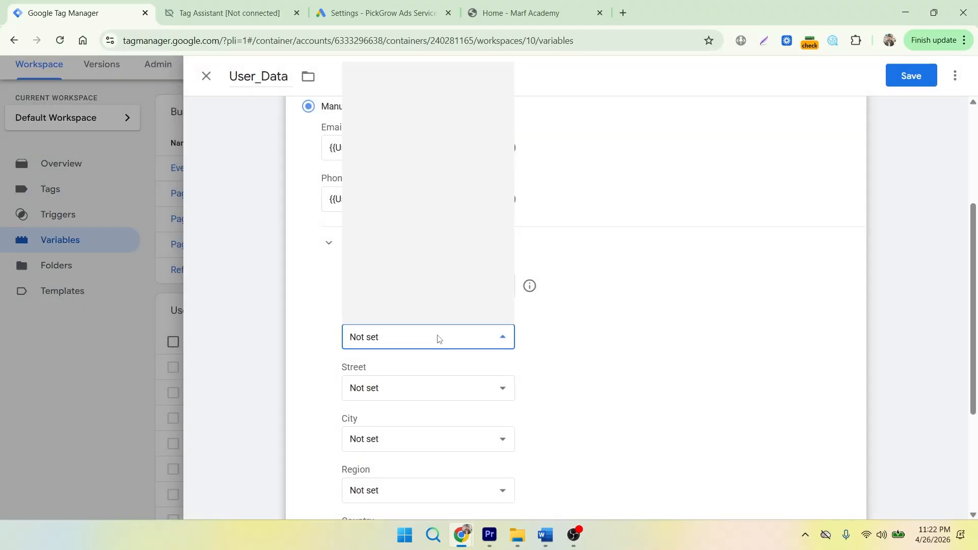
left_click(435, 313)
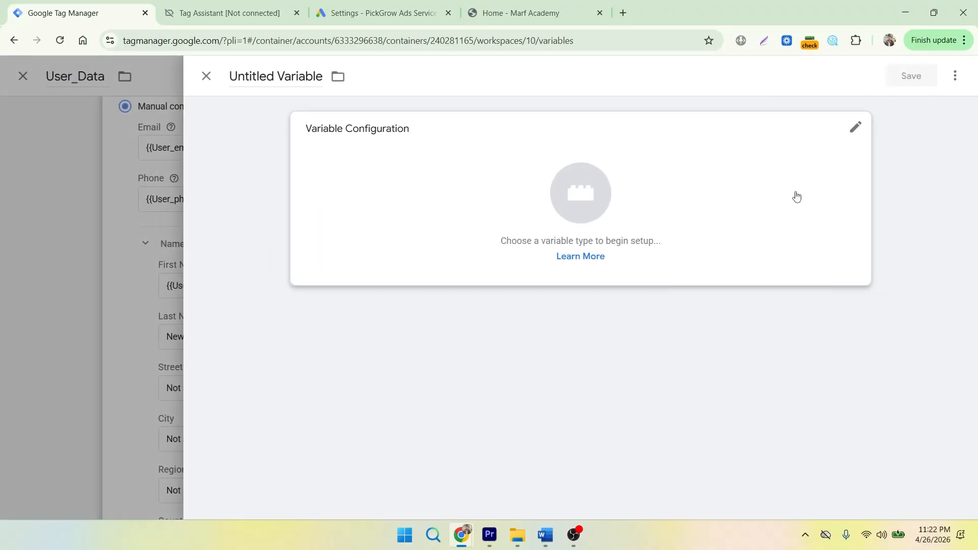
left_click(540, 275)
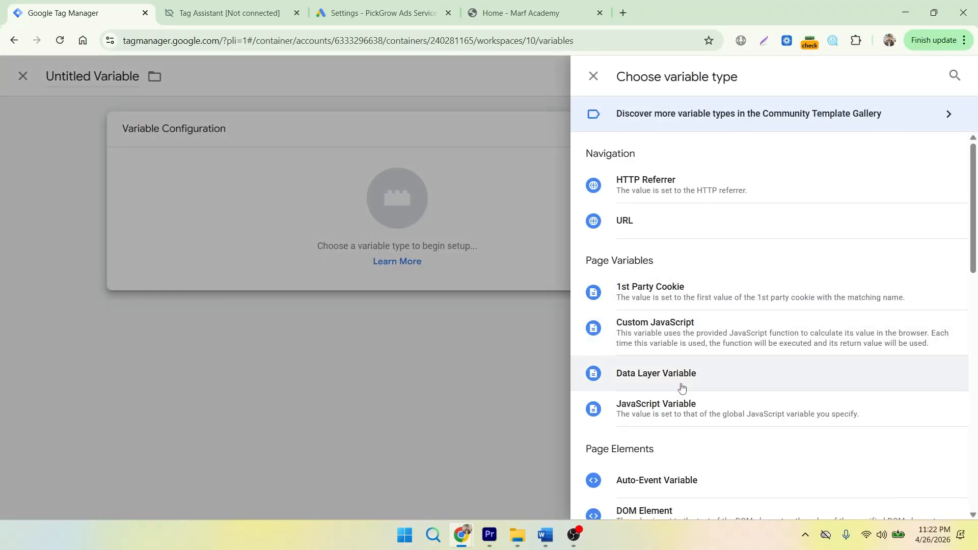
left_click(668, 376)
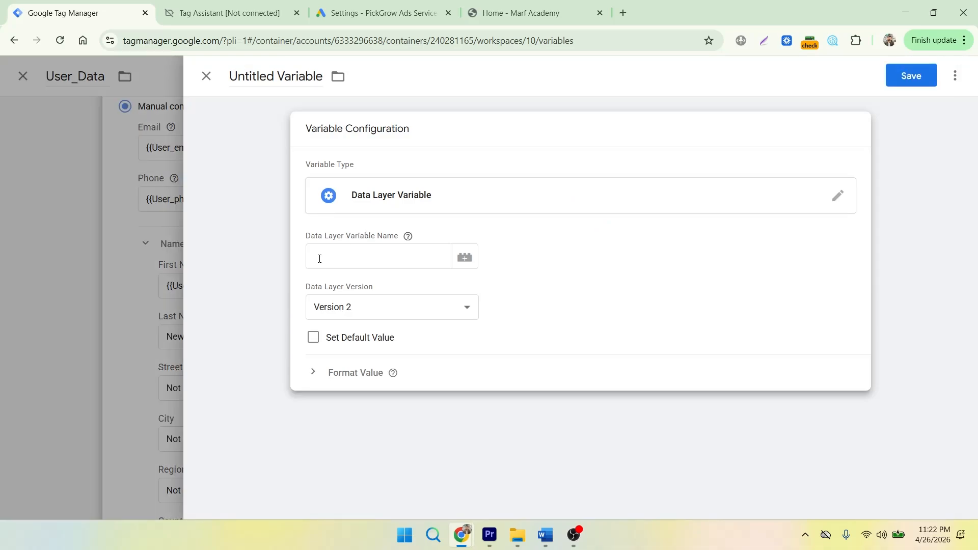
Set the Data Layer Variable Name to orderData.customer.billing.last_name
left_click(320, 258)
type("o")
left_click(339, 256)
type("rderData.")
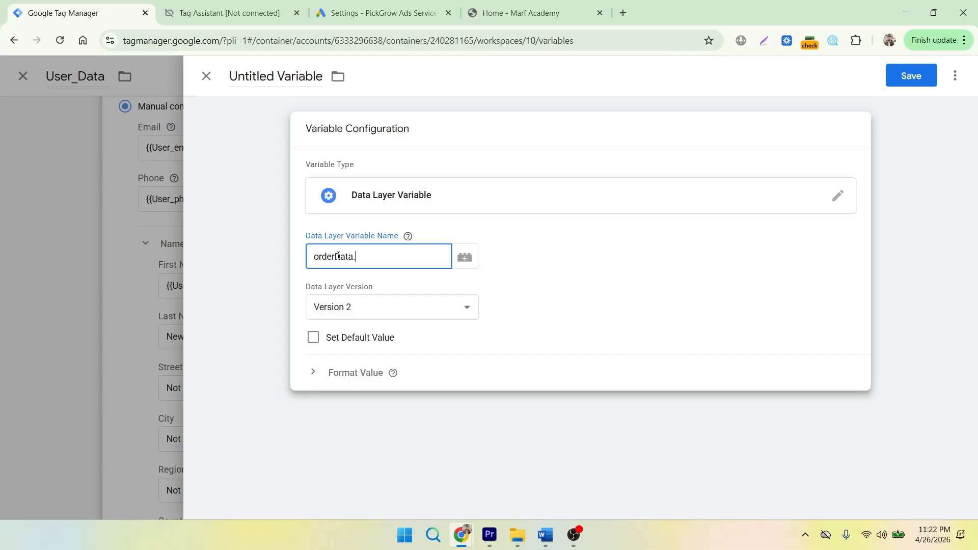
type("customer.billing.last")
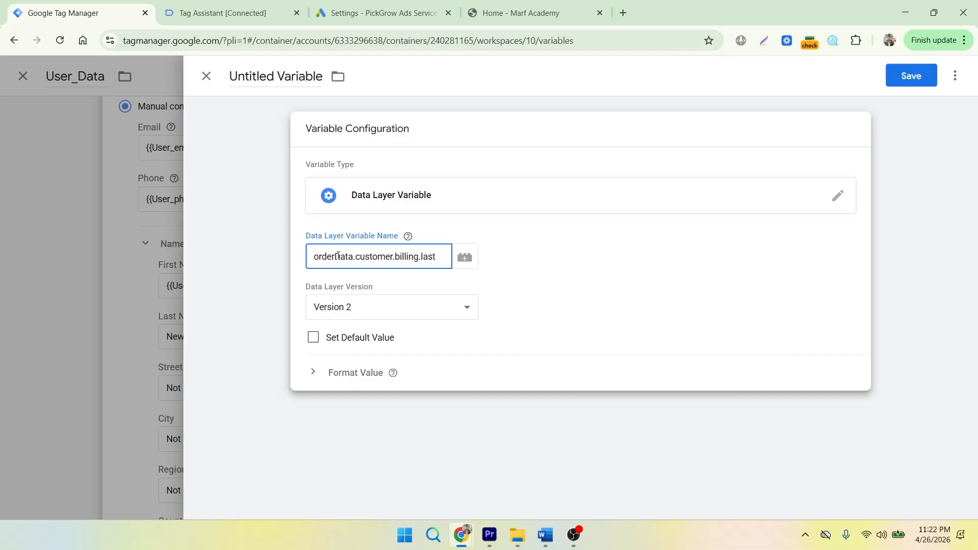
type("_name")
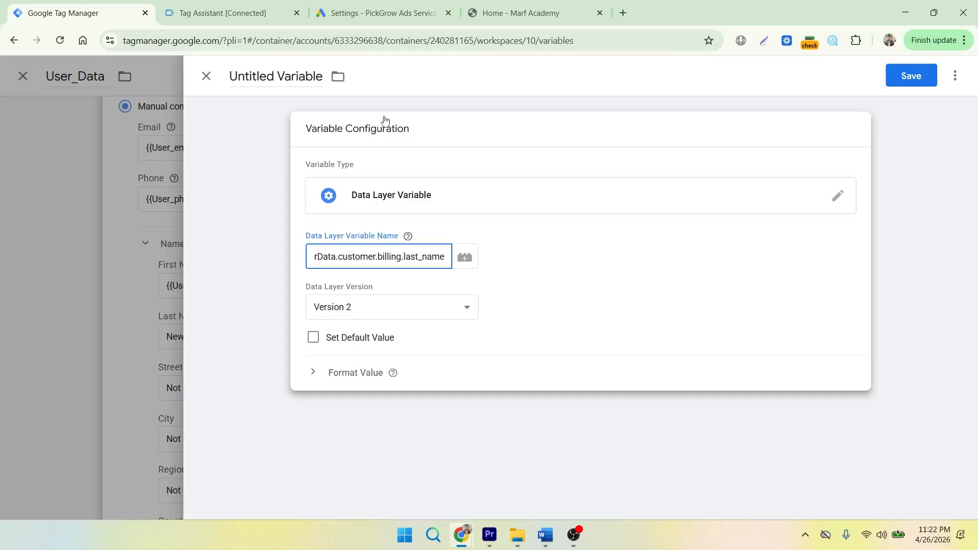
Name the last-name variable User_last_name and save it to the Last Name field
left_click_drag(319, 77, 233, 84)
key("BackSpace")
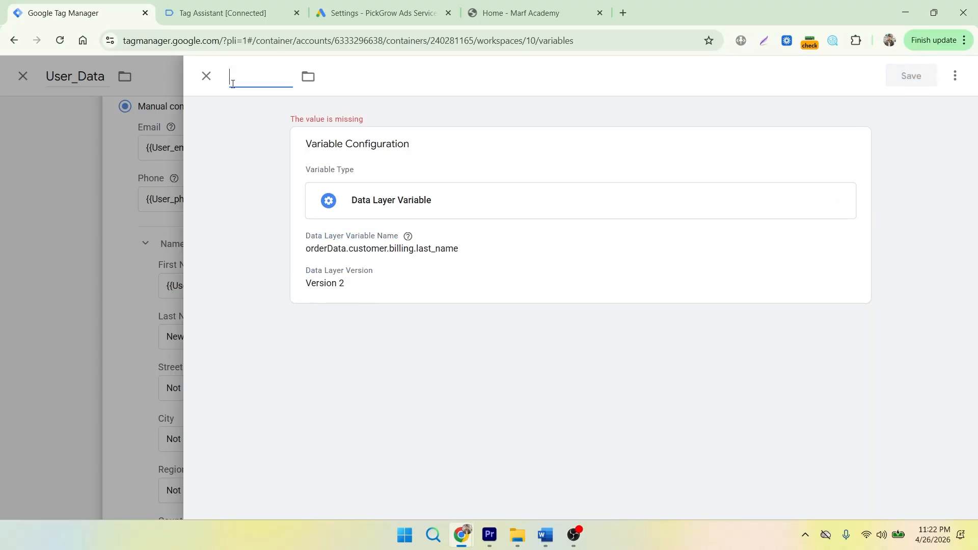
type("User_")
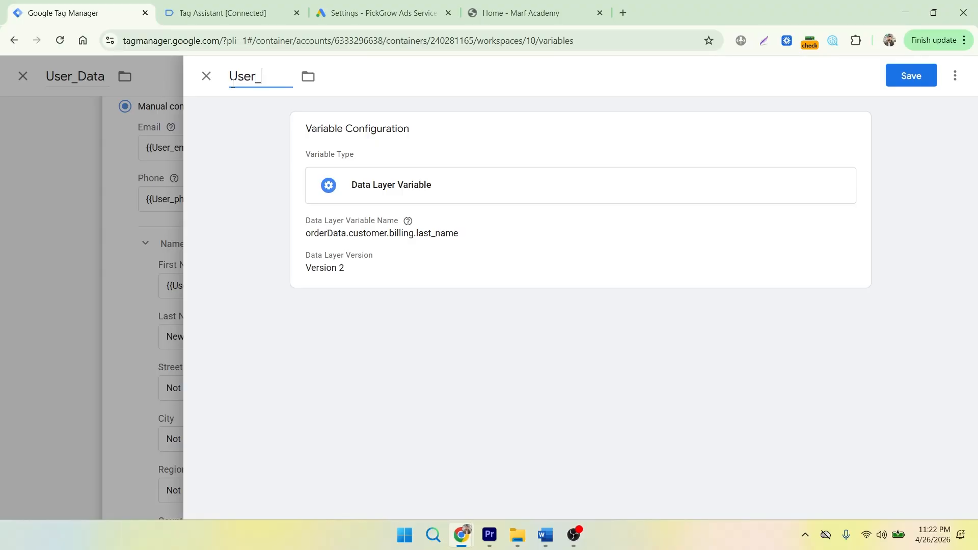
type("last_name")
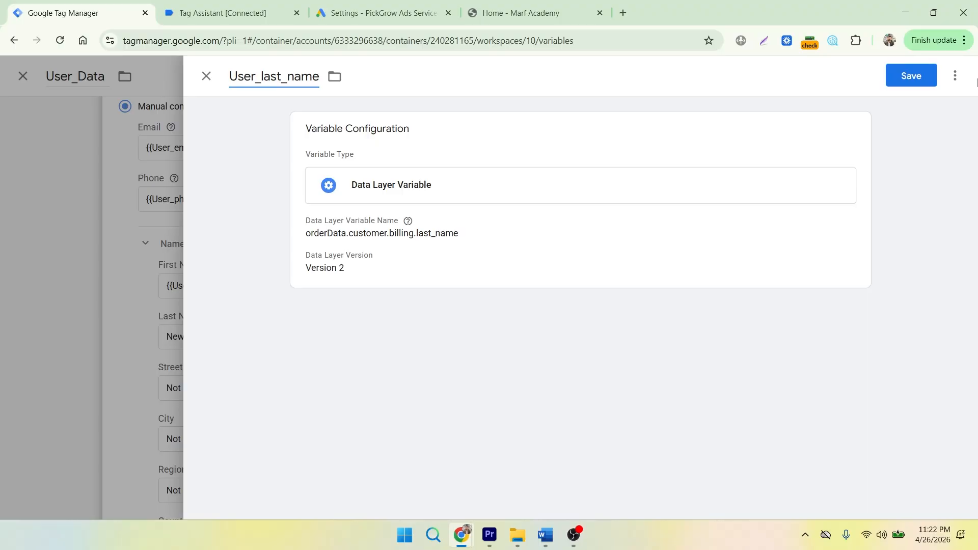
left_click(920, 76)
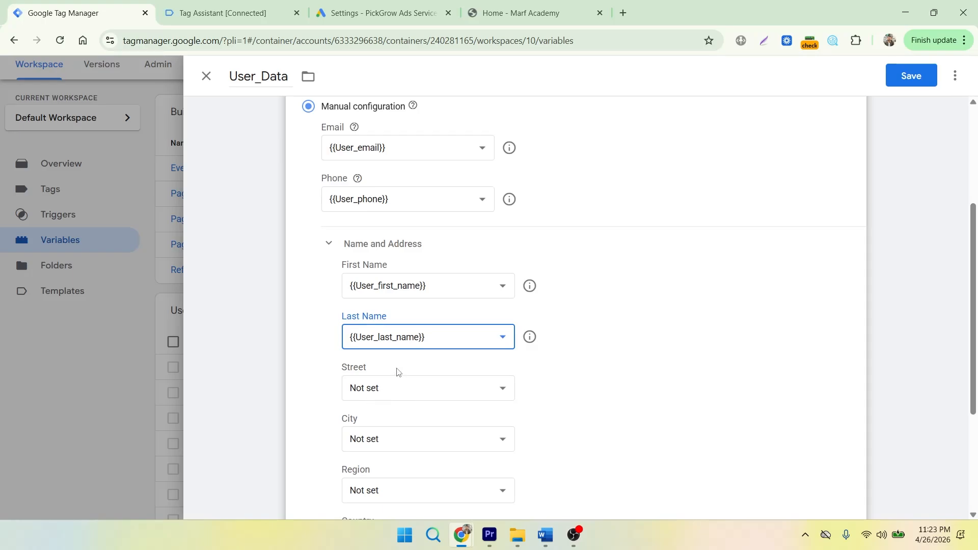
Check the billing address keys of the purchase event in Tag Assistant and return to Google Tag Manager
left_click(210, 14)
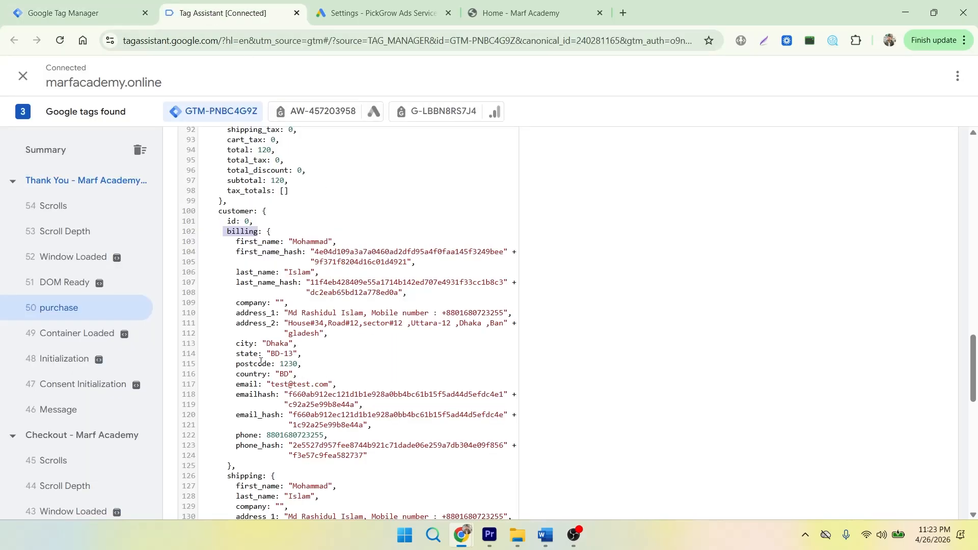
left_click_drag(233, 313, 273, 328)
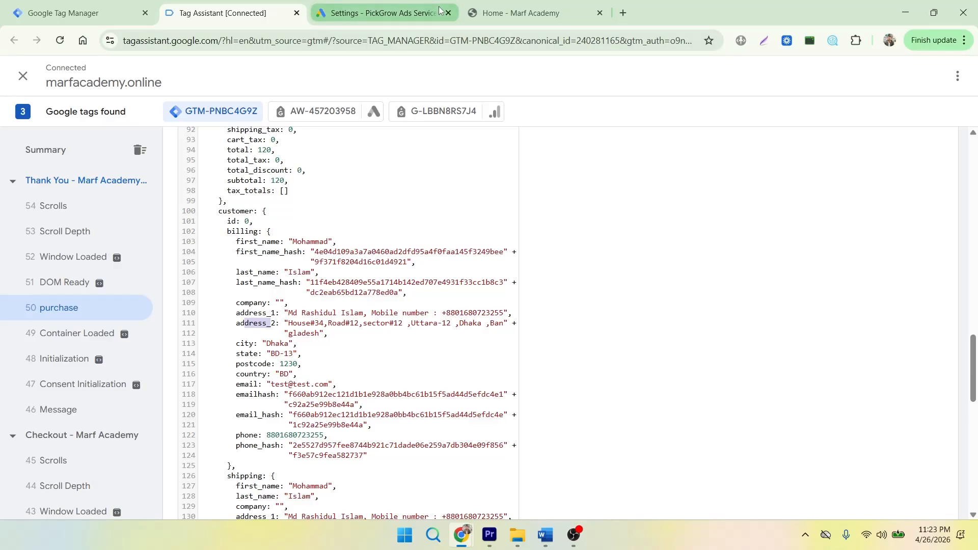
left_click(366, 16)
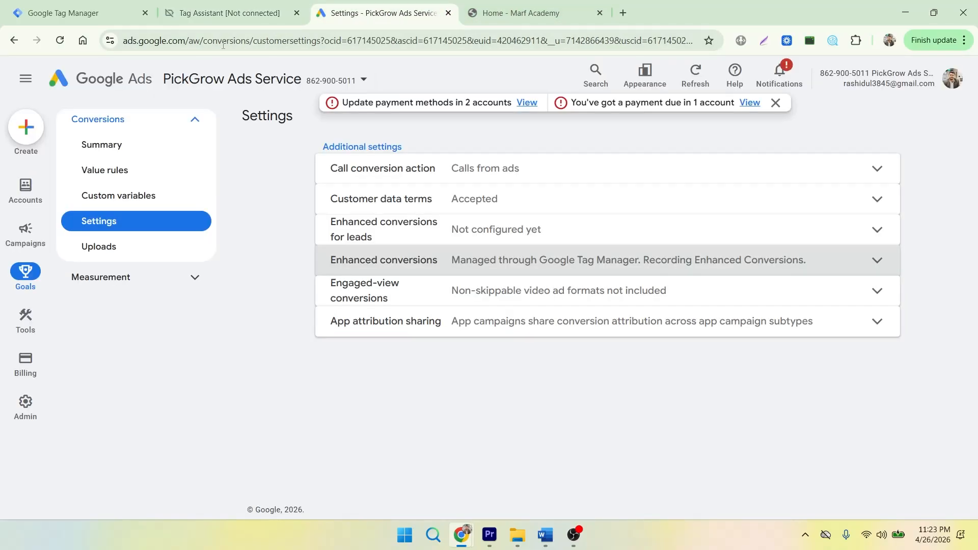
left_click(99, 13)
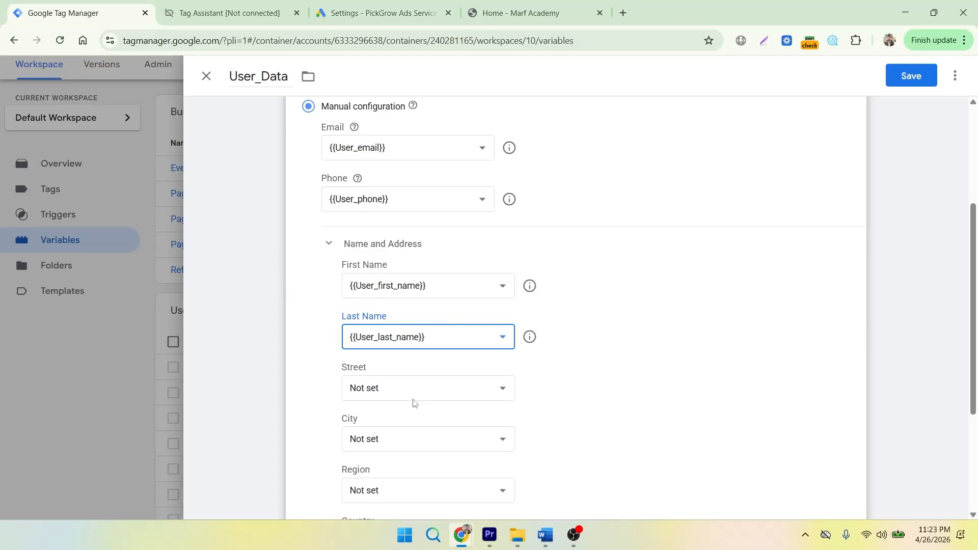
Create a Data Layer Variable for the City field with the Data Layer Variable Name orderData.customer.billing.city
scroll(408, 386, "down", 2)
left_click(404, 319)
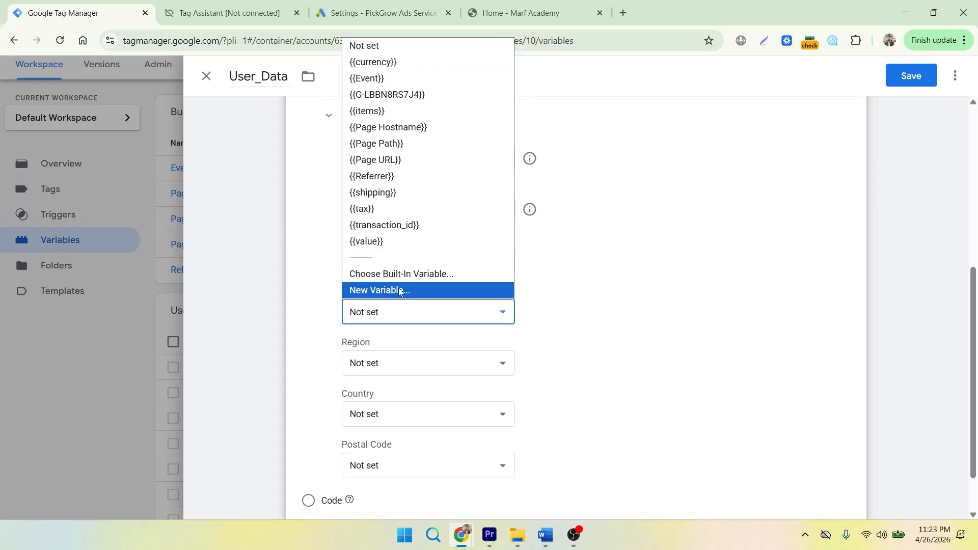
left_click(400, 292)
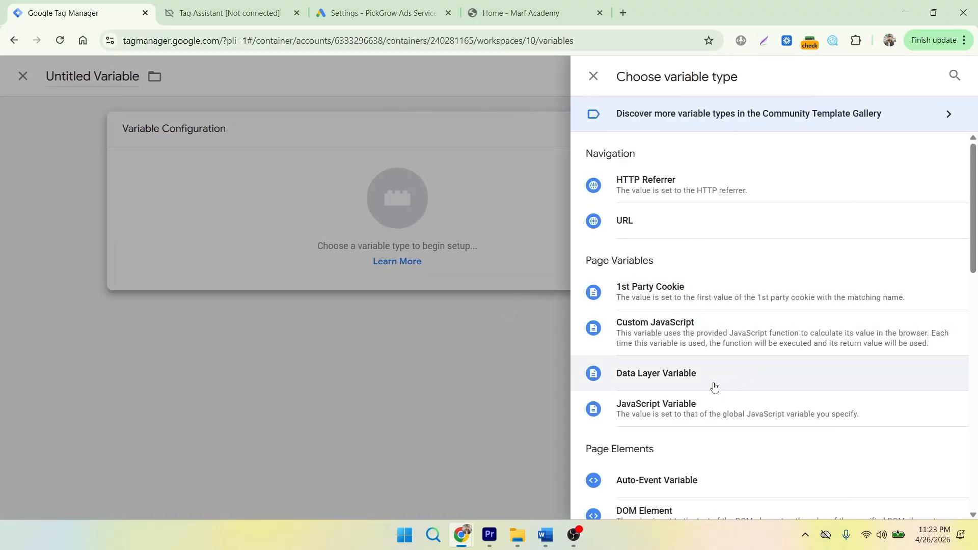
left_click(689, 378)
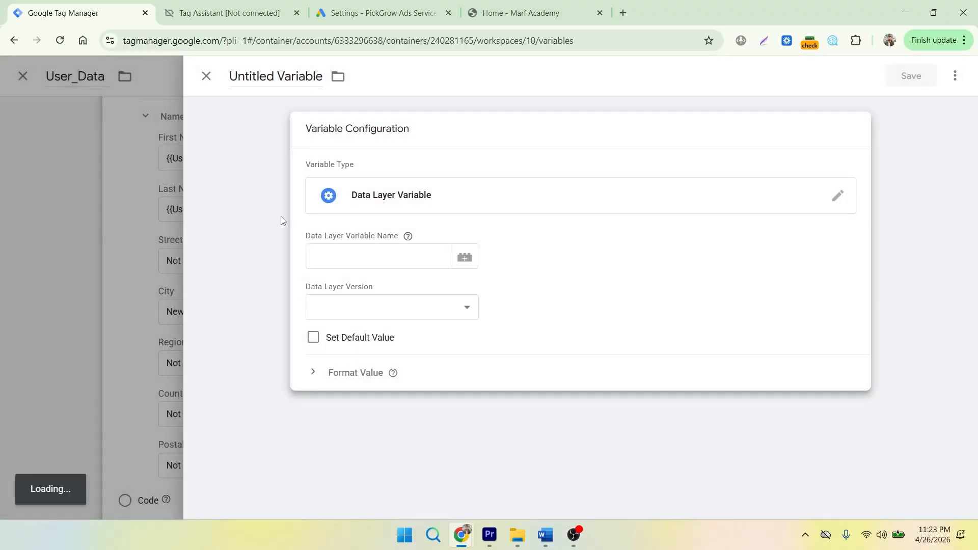
left_click(319, 250)
type("ord")
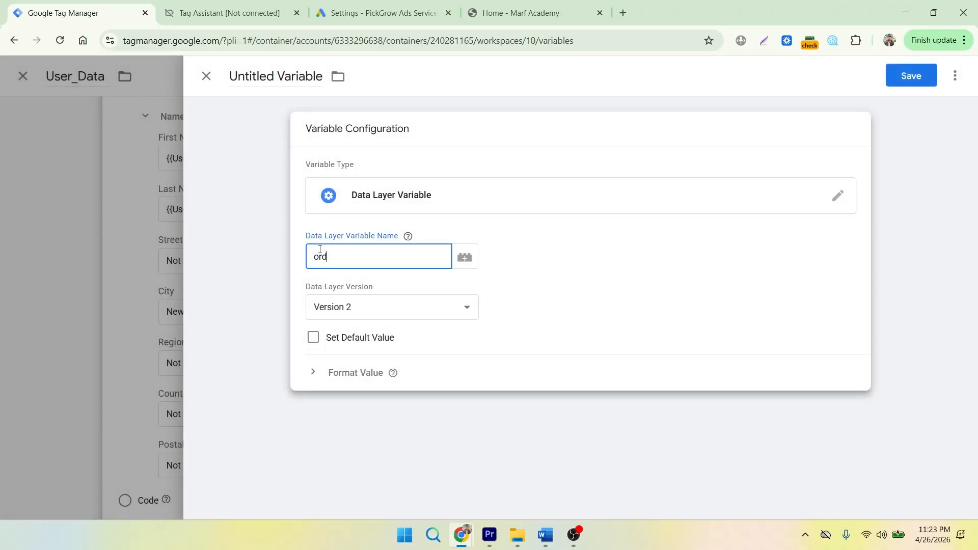
type("erData.customer.billing.city")
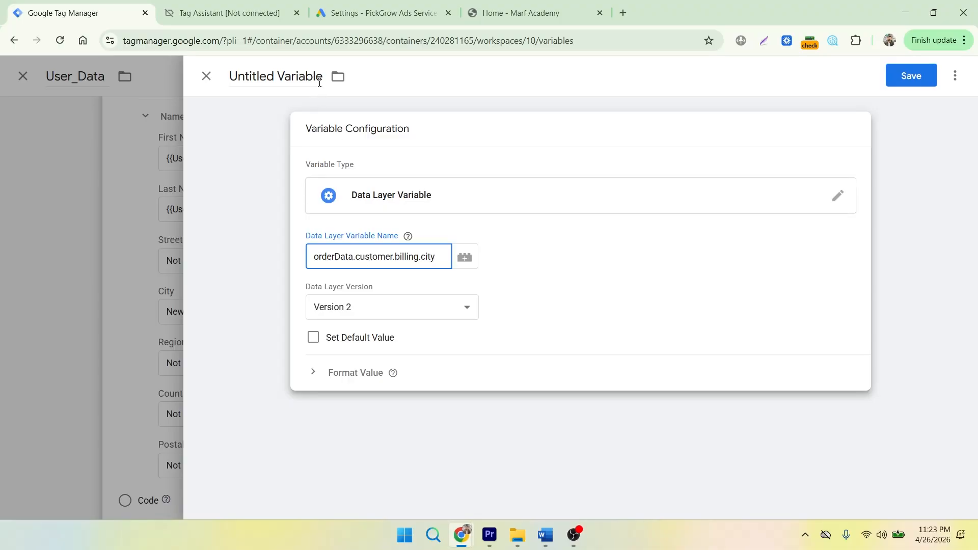
Name the city variable User_city and save it to the City field
left_click(321, 78)
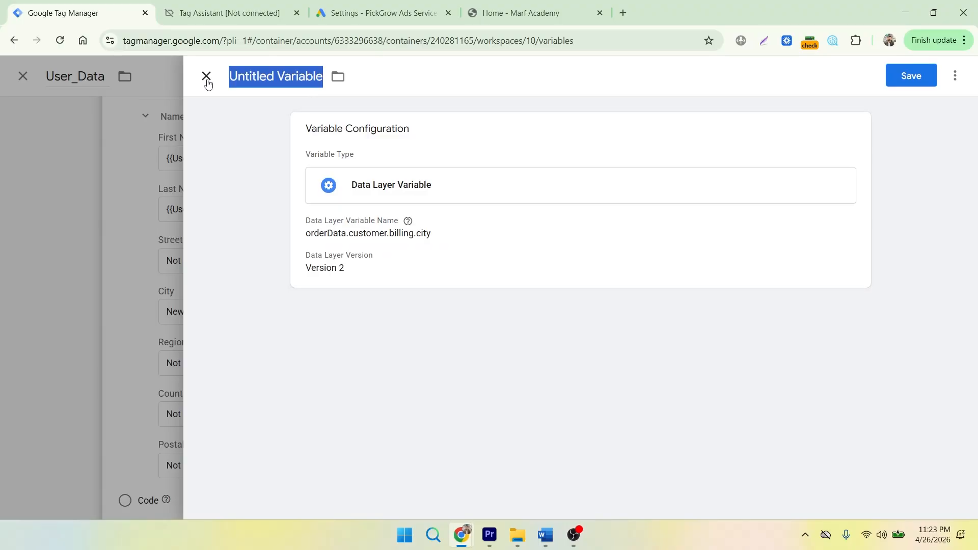
key("BackSpace")
type("User")
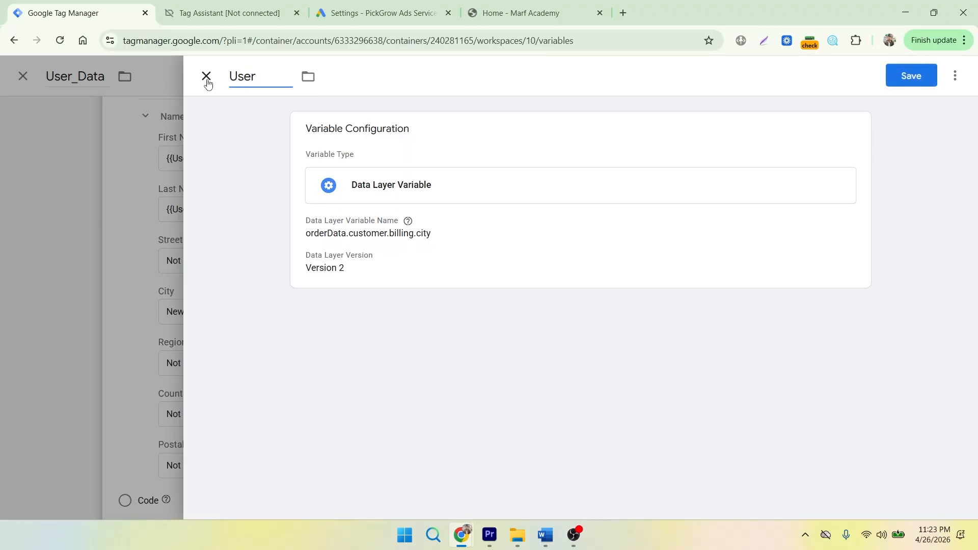
type("_city")
left_click(905, 80)
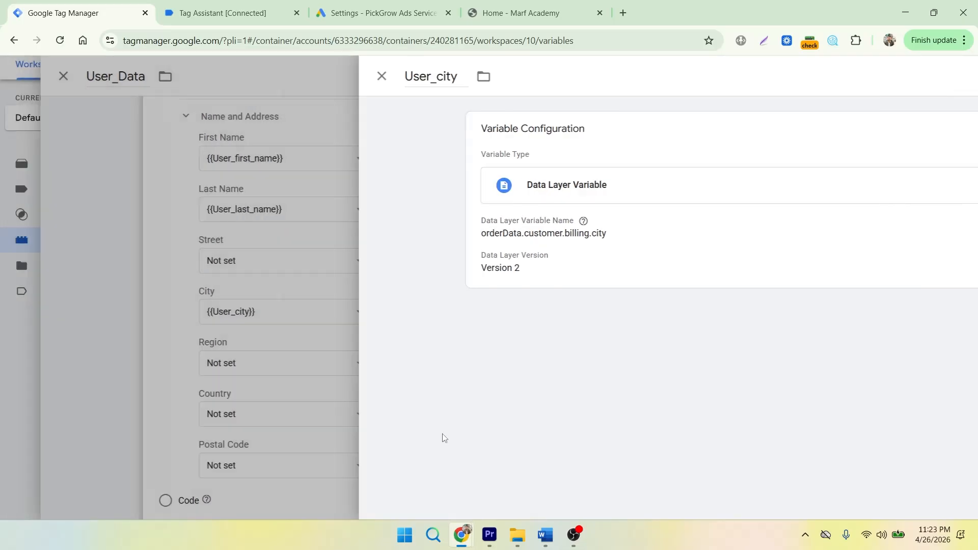
scroll(494, 387, "down", 2)
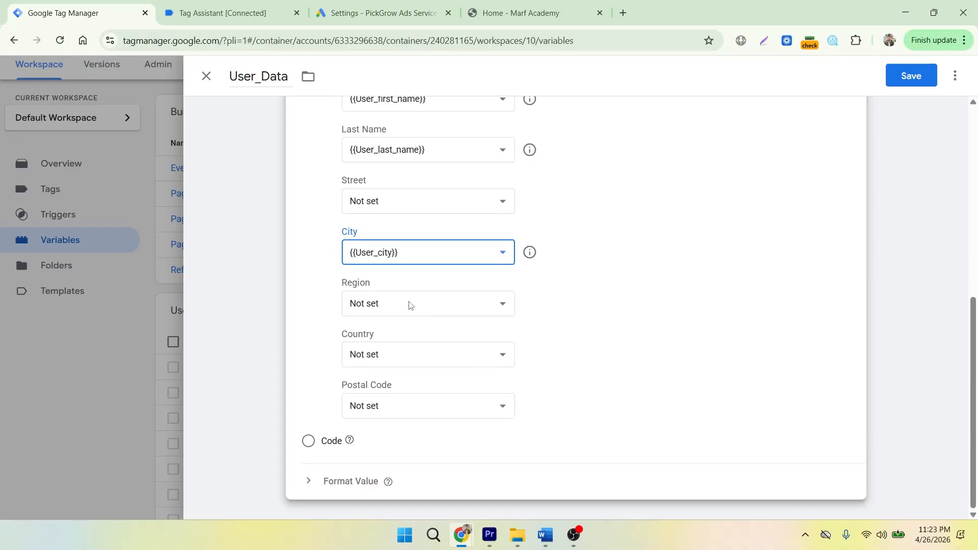
Check the billing state key of the purchase event in Tag Assistant and return to Google Tag Manager
left_click(240, 14)
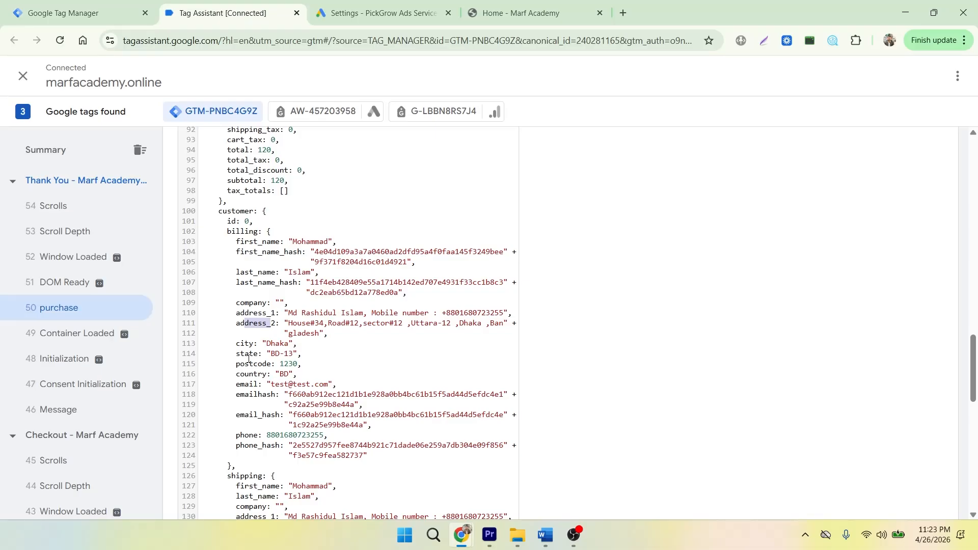
left_click_drag(237, 356, 259, 354)
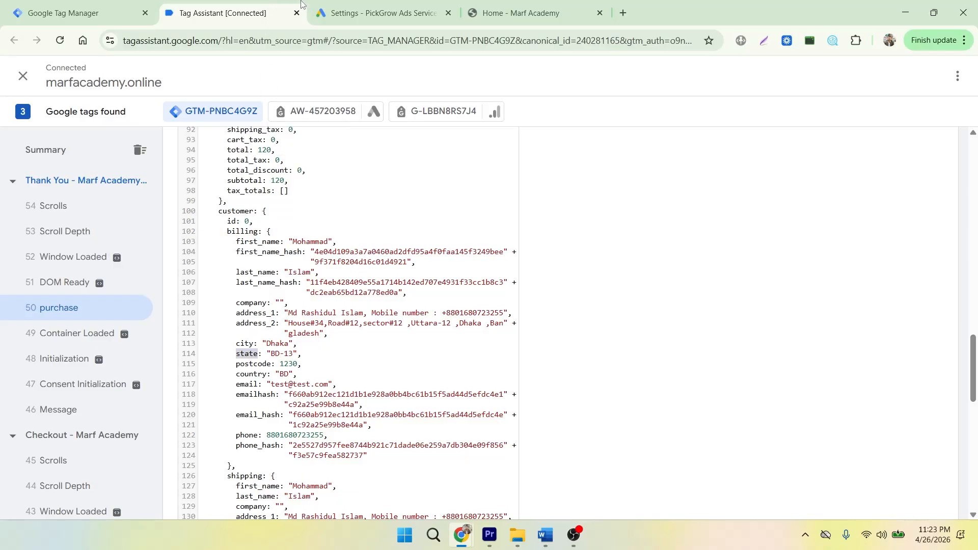
left_click(92, 7)
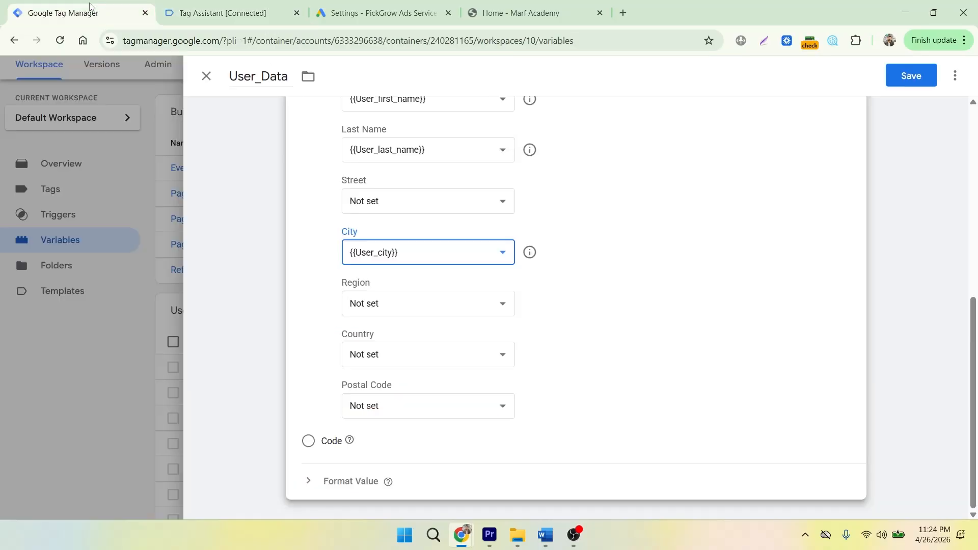
Create a Data Layer Variable for the Region field with the Data Layer Variable Name orderData.customer.billing.state
left_click(389, 303)
left_click(398, 276)
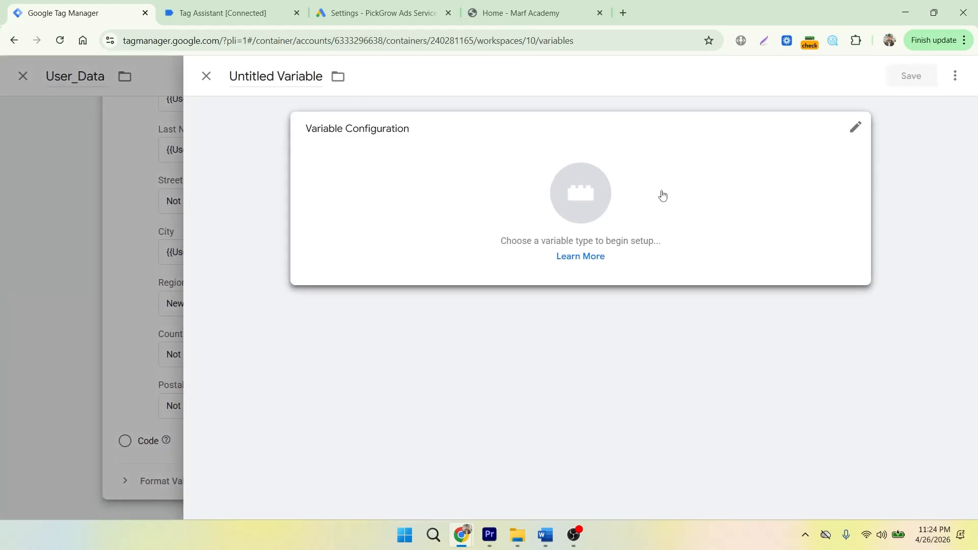
left_click(661, 195)
left_click(677, 390)
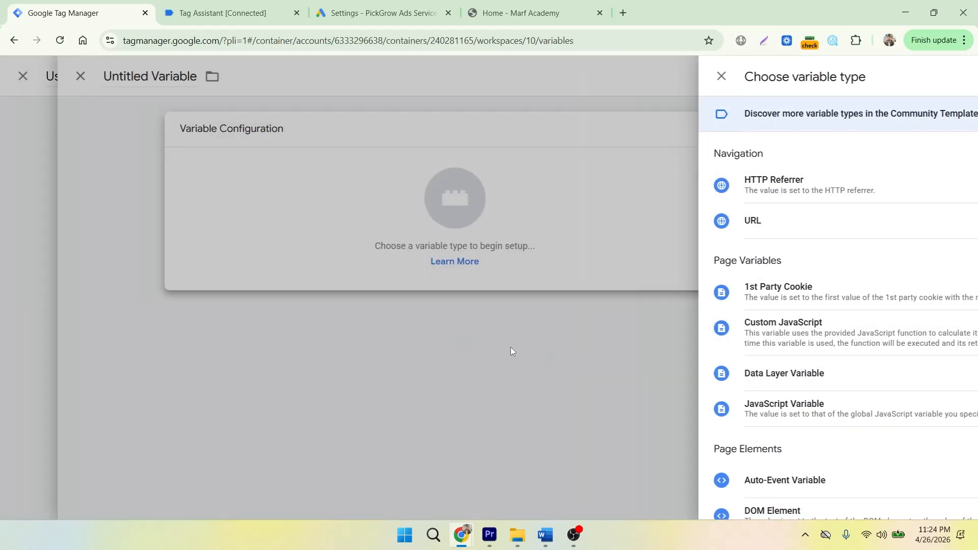
left_click(335, 263)
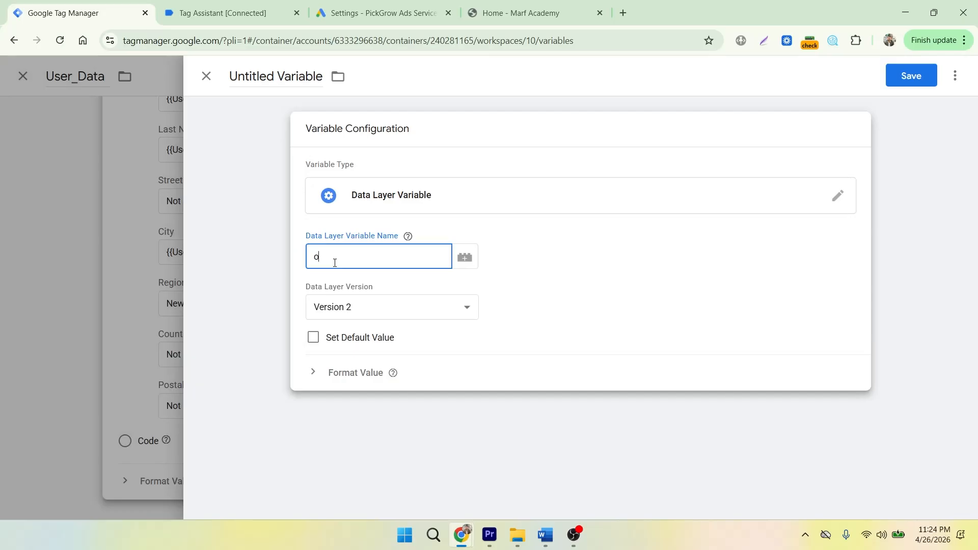
type("rderData.customer.billing")
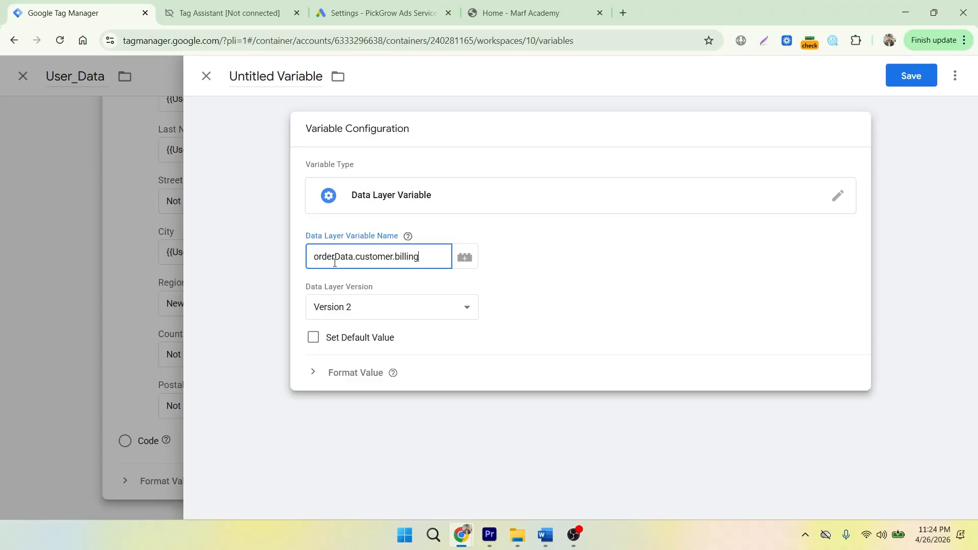
type(".state")
Name the state variable User_state and save it to the Region field
left_click_drag(319, 81, 218, 97)
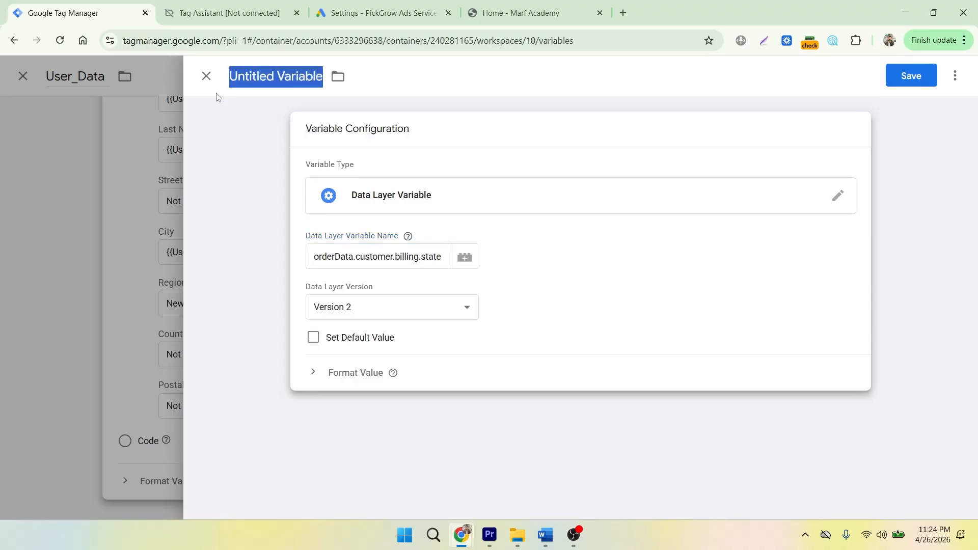
key("BackSpace")
type("User")
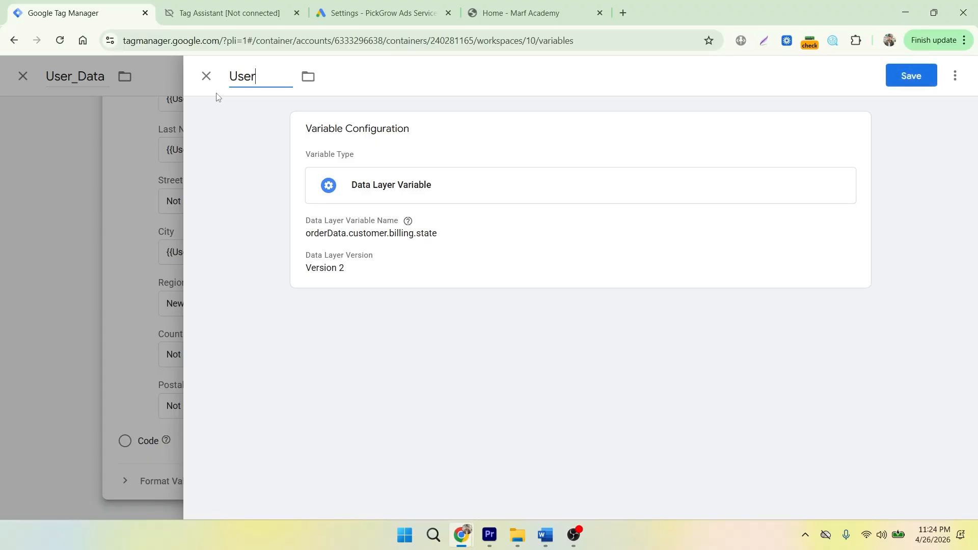
type("_state")
left_click(899, 76)
Recheck the billing keys in Tag Assistant and create a Data Layer Variable for the Country field with the name orderData.customer.billing.country
left_click(214, 12)
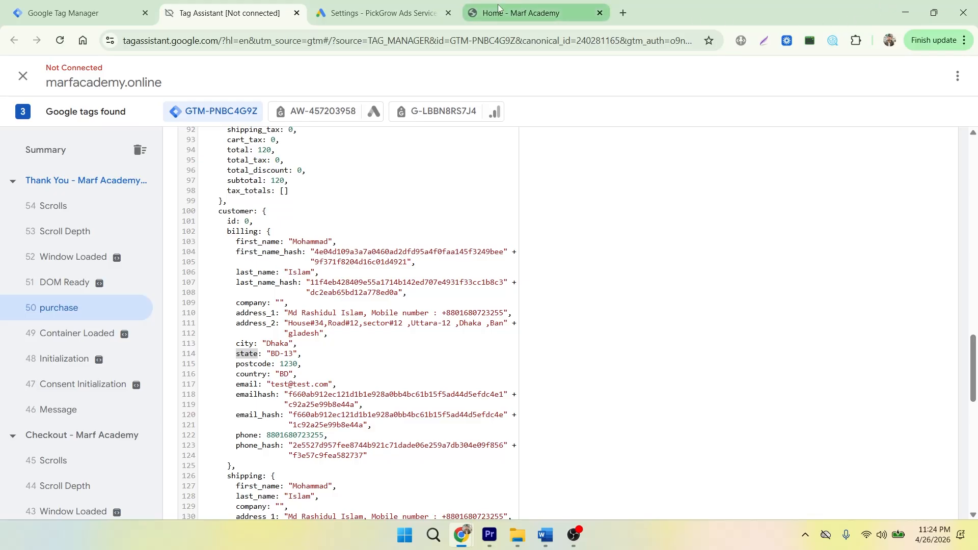
left_click(108, 3)
left_click(398, 355)
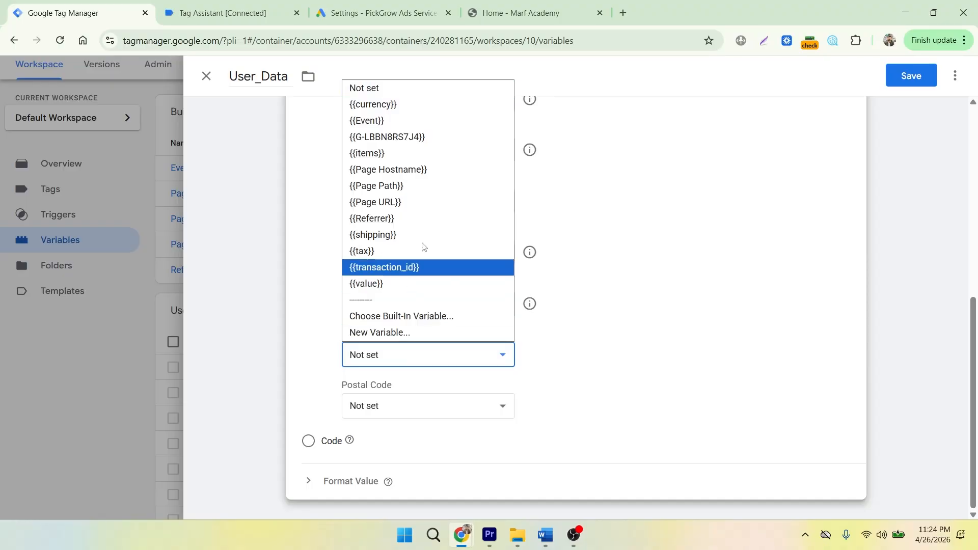
left_click(403, 337)
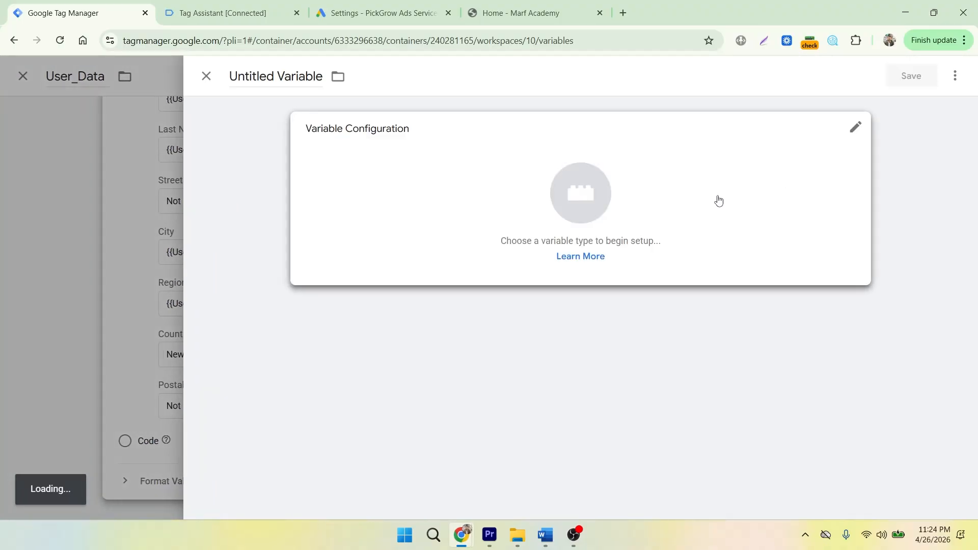
left_click(717, 199)
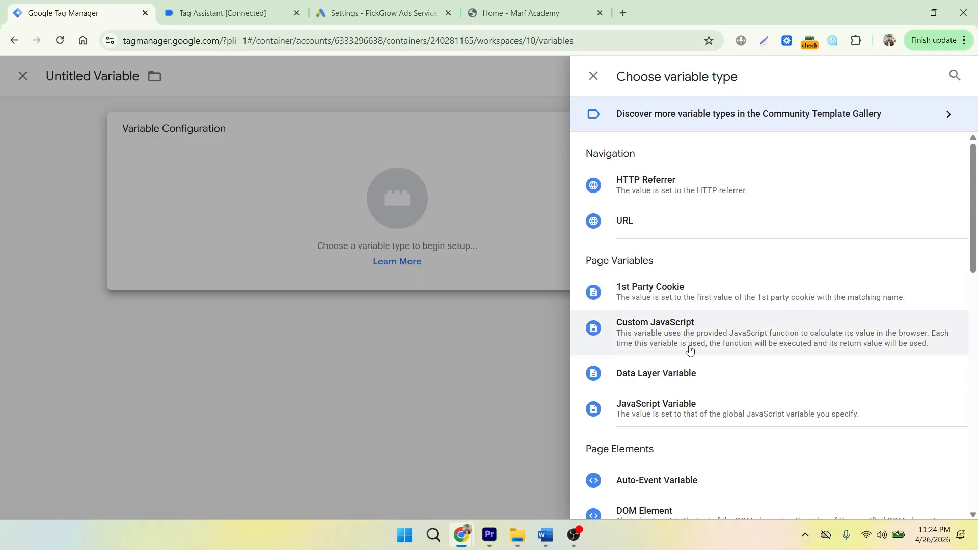
left_click(683, 375)
left_click(357, 264)
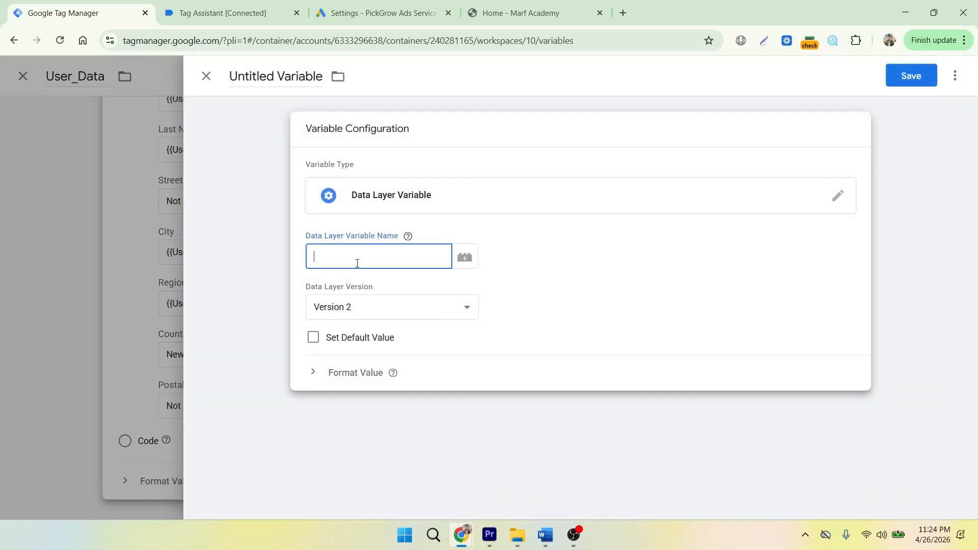
type("orderData.custto")
key("BackSpace")
type("omer.billi")
type("ng.count")
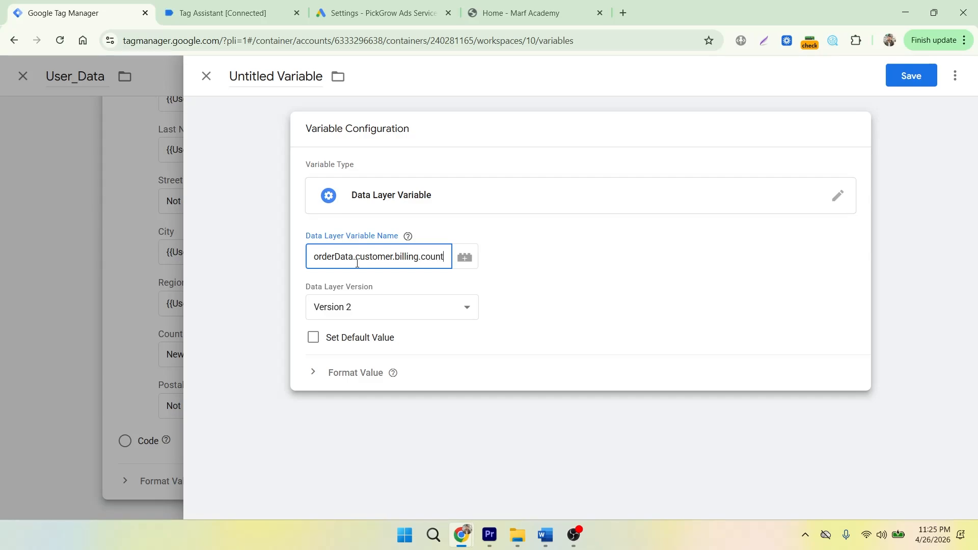
type("ry")
left_click(407, 236)
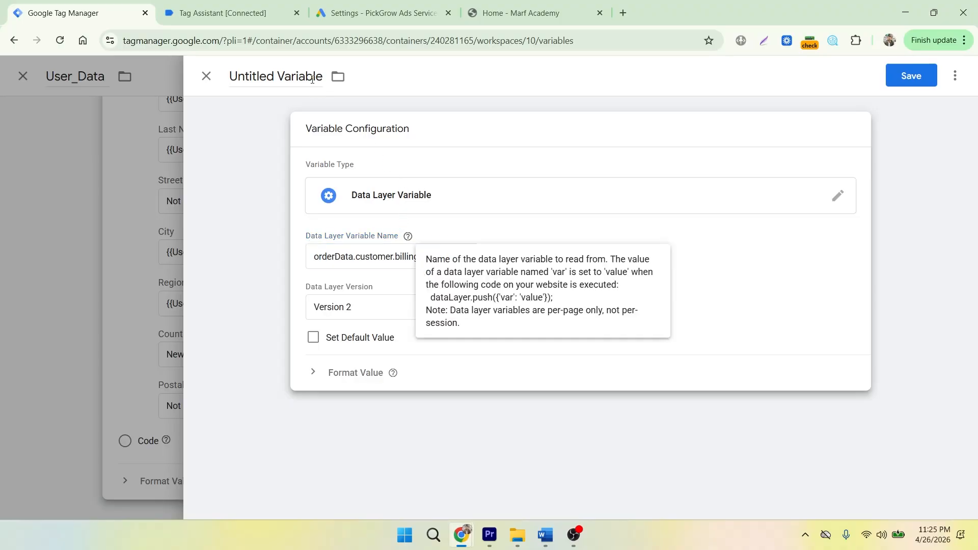
Name the country variable user_country and save it to the Country field
left_click_drag(322, 76, 228, 84)
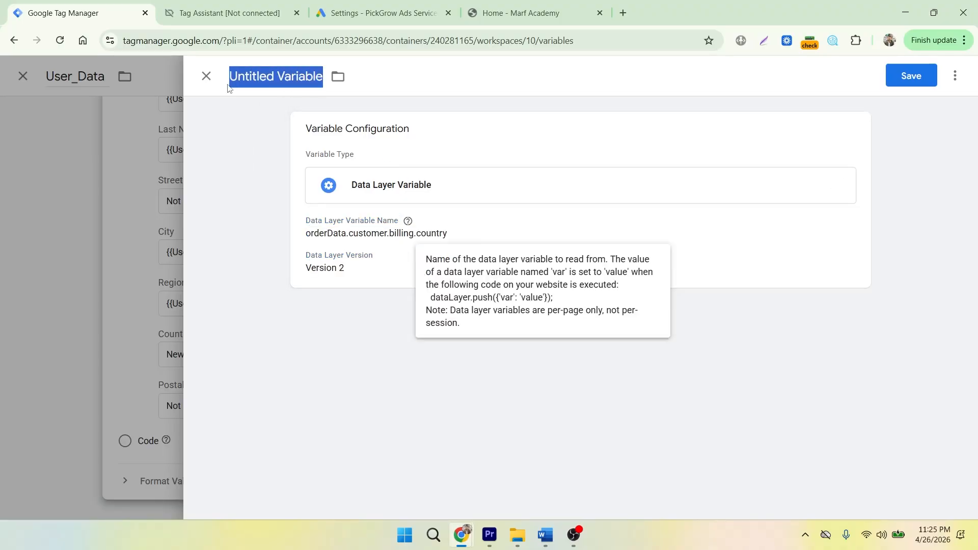
key("BackSpace")
type("user")
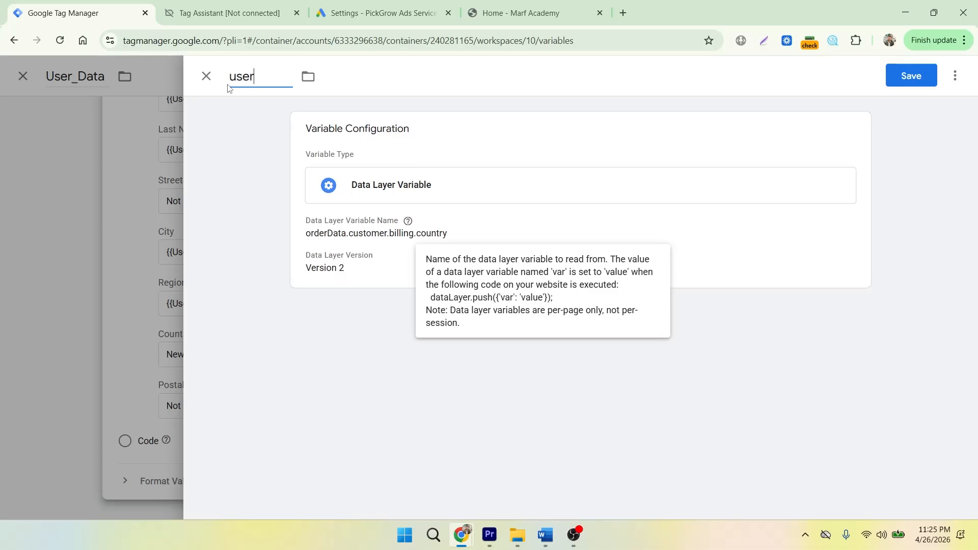
type("_country")
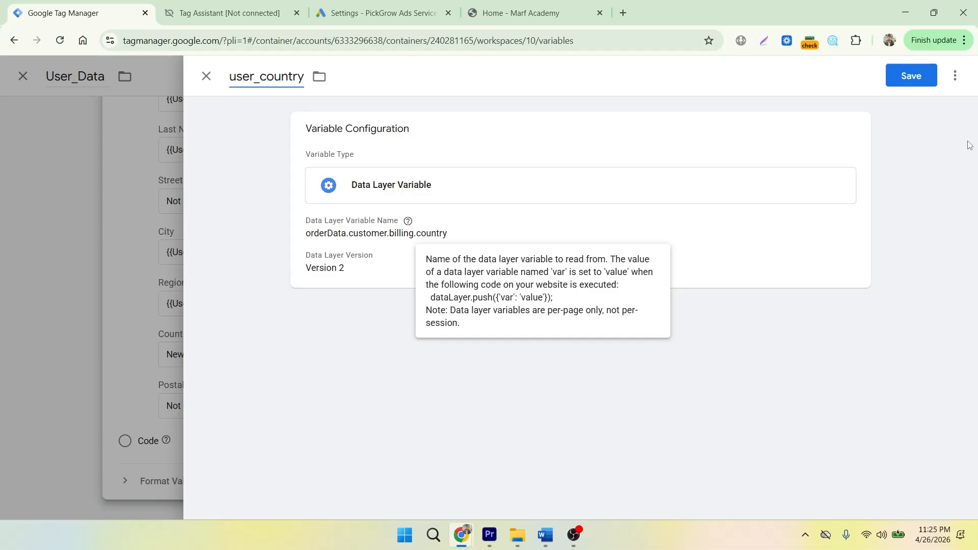
left_click(911, 76)
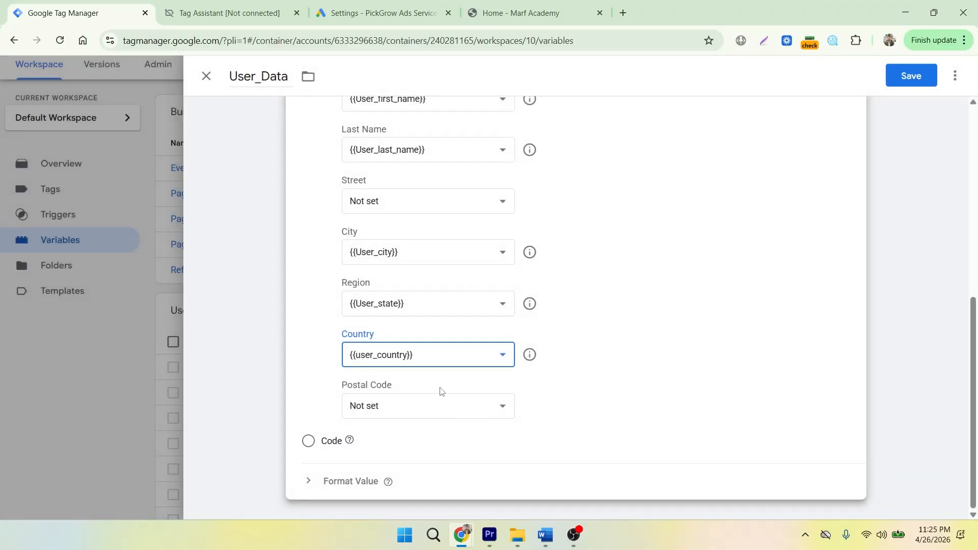
Create a Data Layer Variable for the Postal Code field named orderData.customer.billing.postcode and verify the key in Tag Assistant
left_click(408, 410)
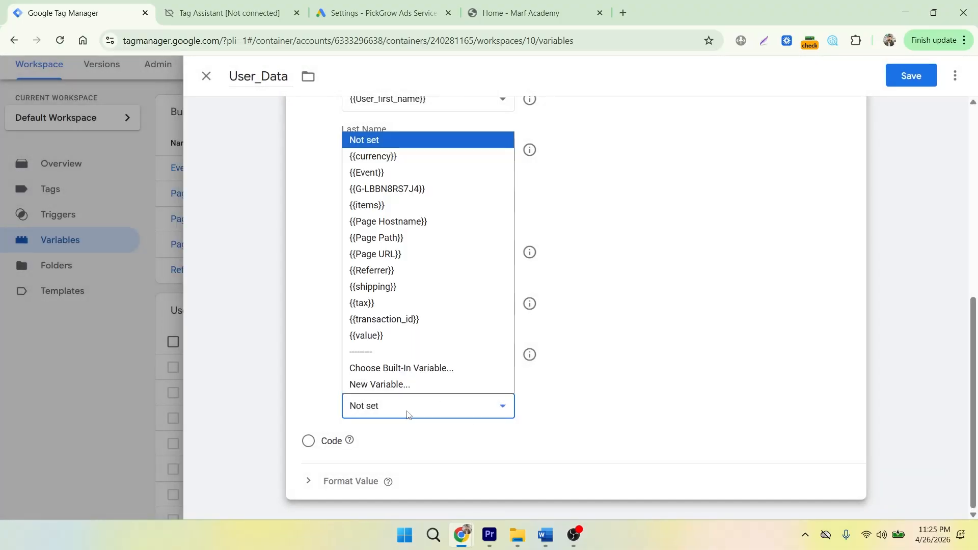
left_click(411, 384)
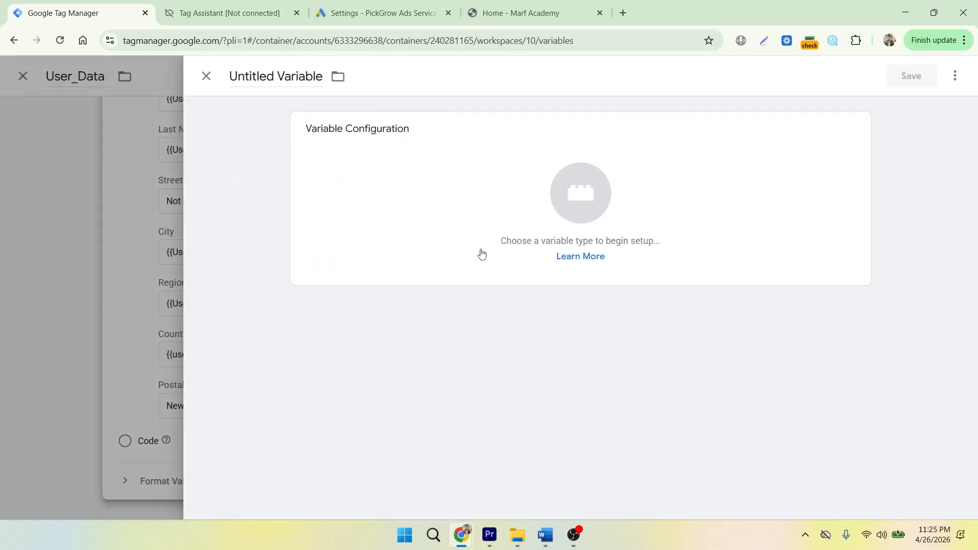
left_click(454, 214)
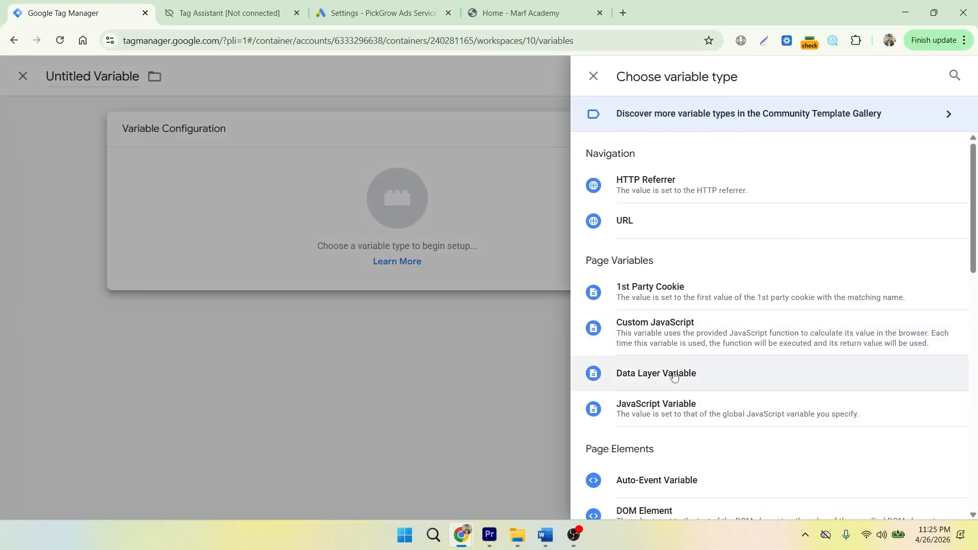
left_click(671, 375)
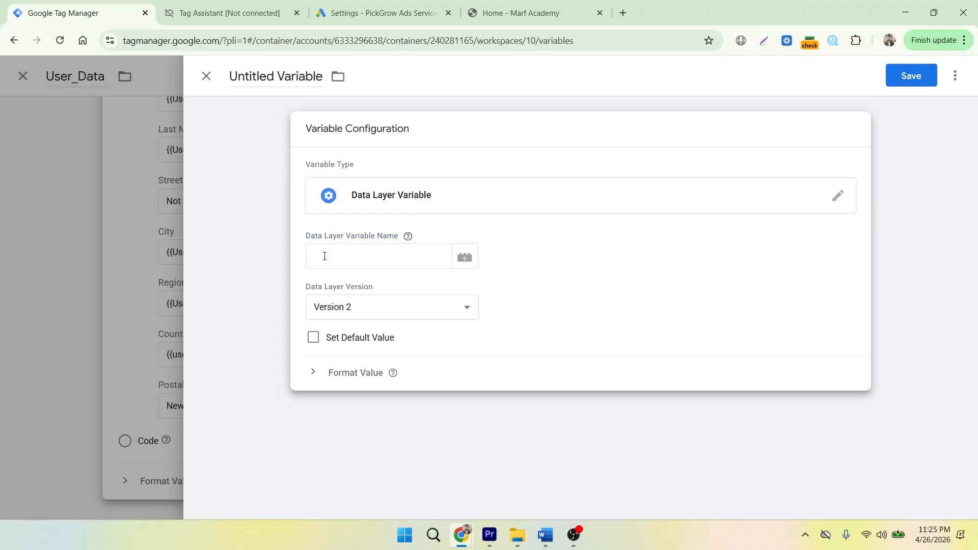
left_click(337, 253)
type("orderData.cu")
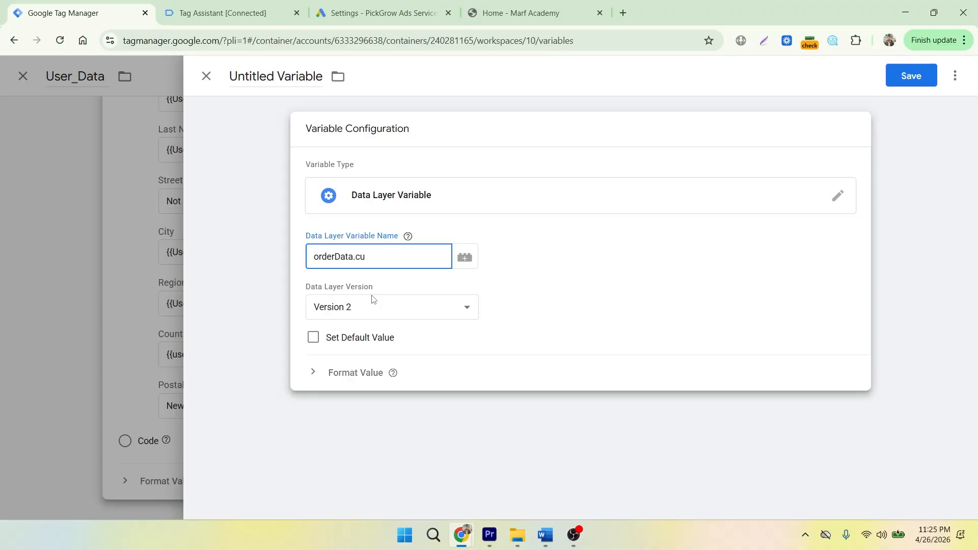
type("stomer.billing.postcode")
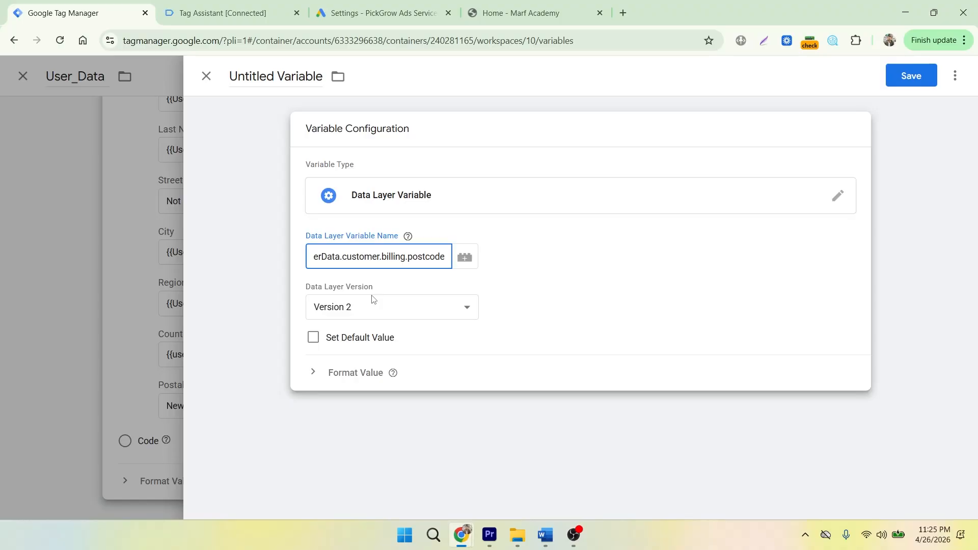
key("ctrl+Tab")
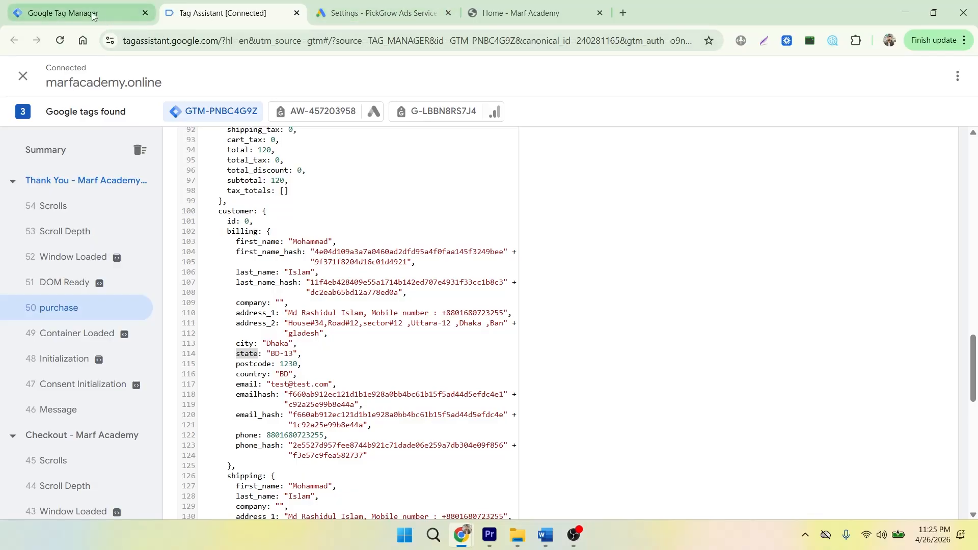
left_click(77, 13)
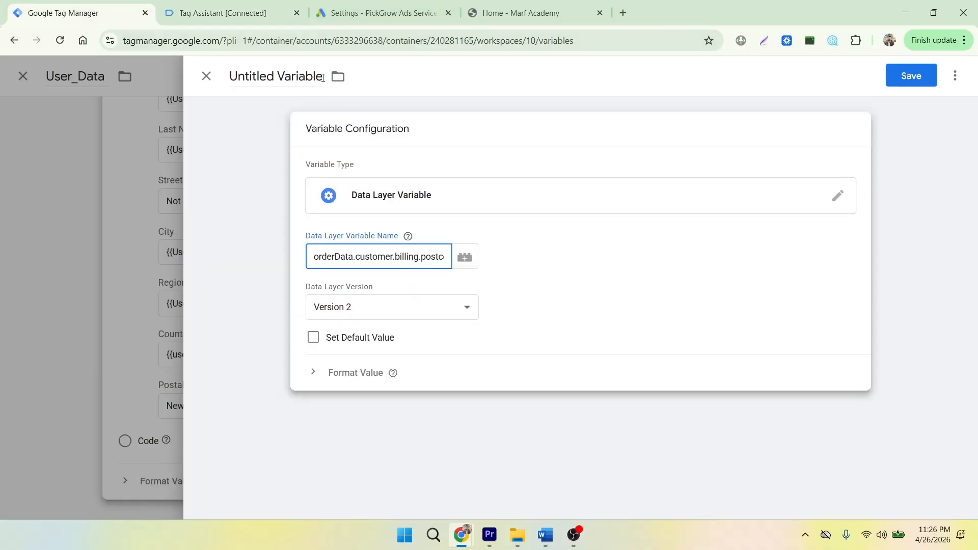
Name the postal code variable user_postcode and save it to the Postal Code field
left_click(243, 84)
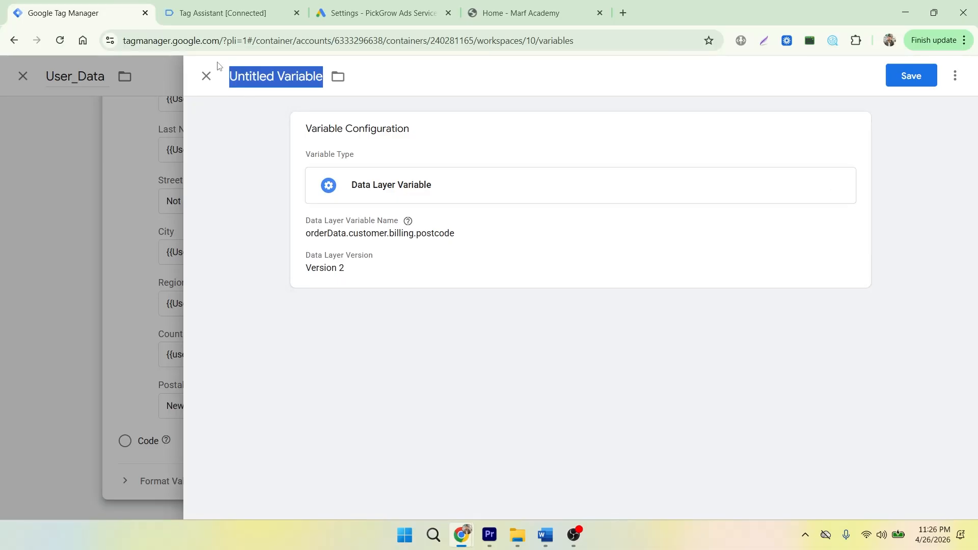
key("BackSpace")
type("user")
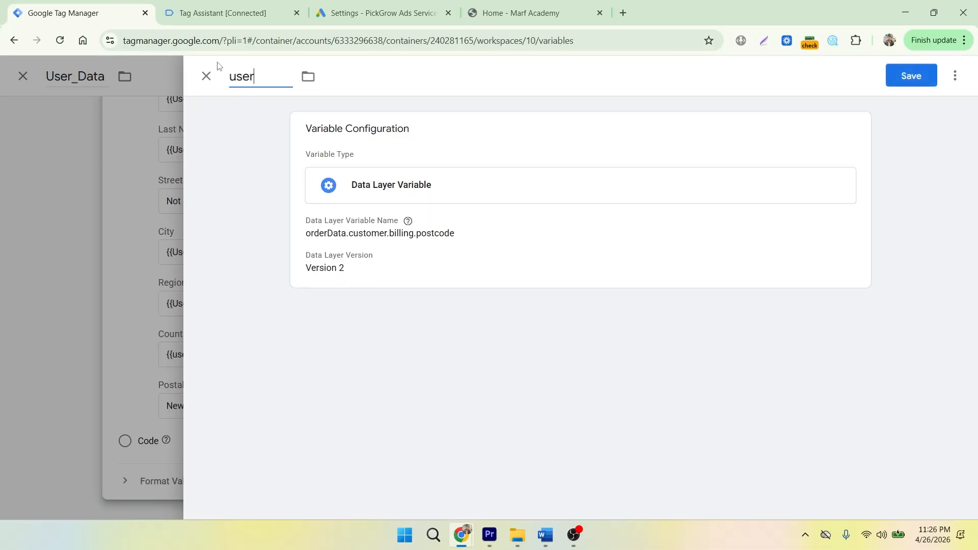
type("_postcode")
left_click(910, 76)
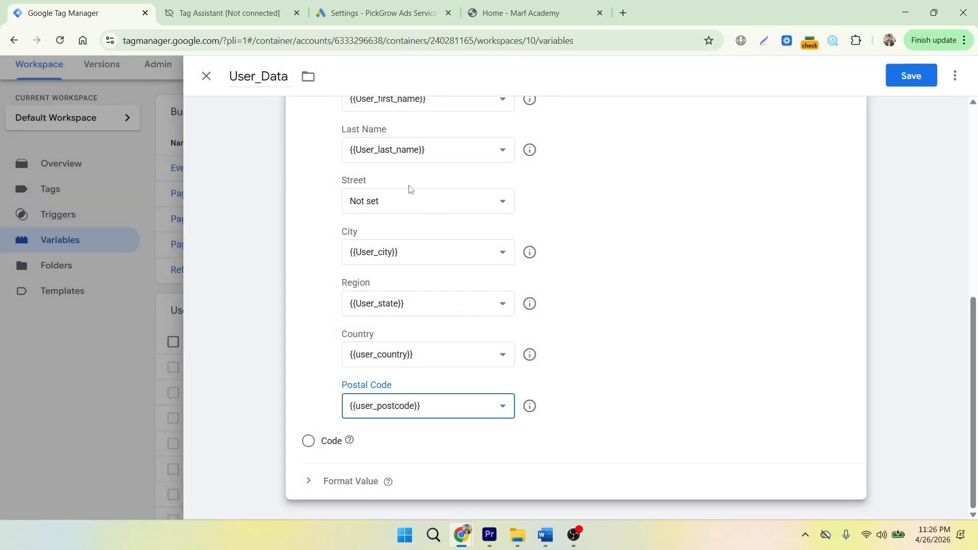
Save the User_Data variable and open the Gads_purchase conversion tracking tag
scroll(408, 190, "up", 7)
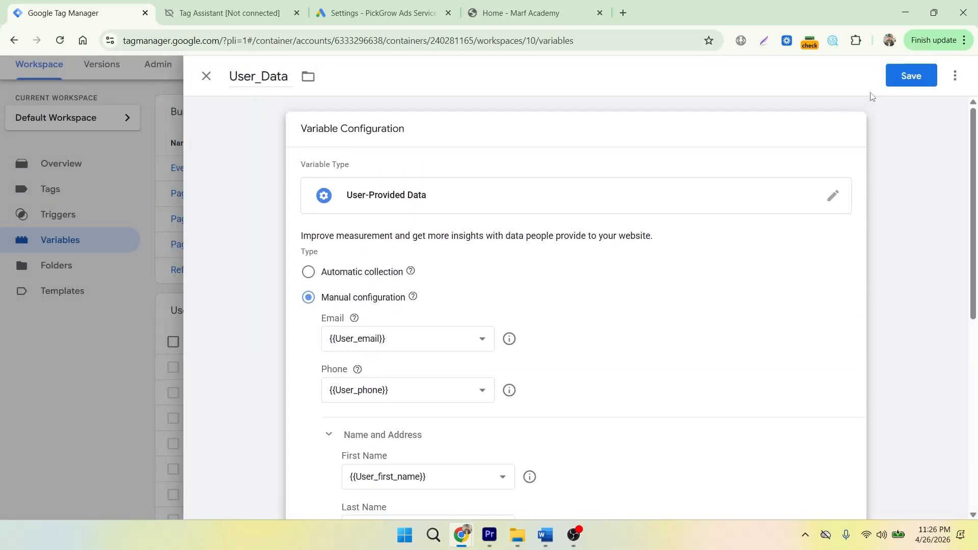
left_click(911, 75)
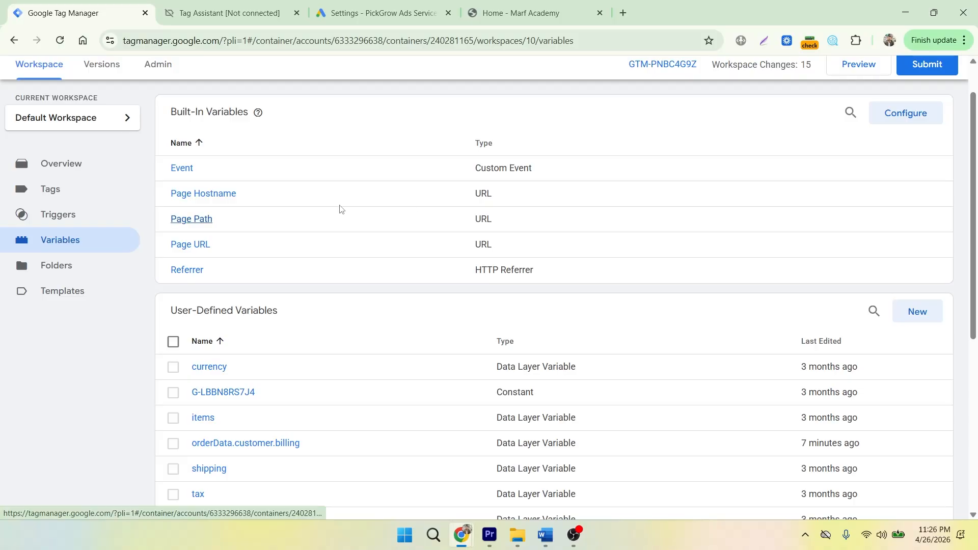
left_click(85, 198)
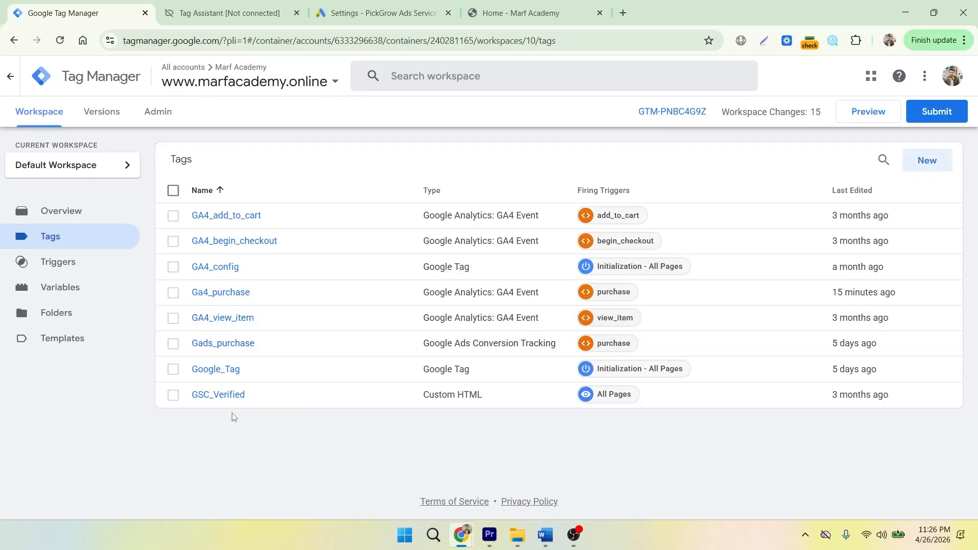
left_click(223, 343)
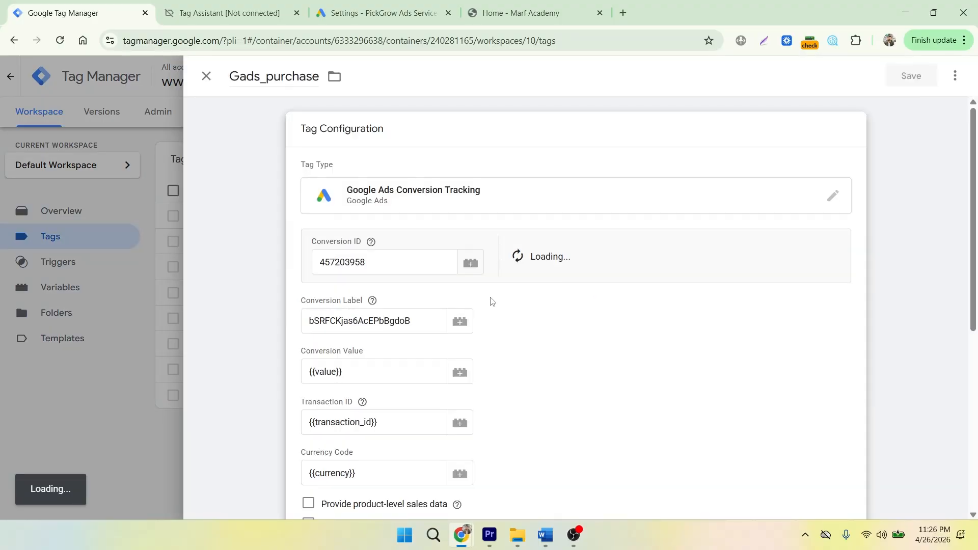
Copy the Conversion ID from the Gads_purchase tag and close the tag without changing it
left_click(371, 262)
left_click_drag(370, 262, 305, 266)
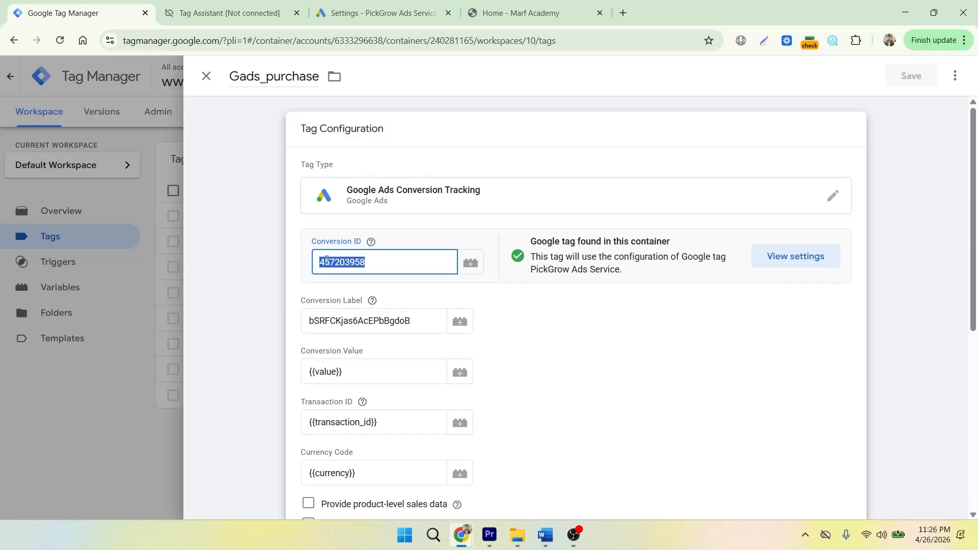
right_click(328, 264)
left_click(351, 247)
left_click(329, 309)
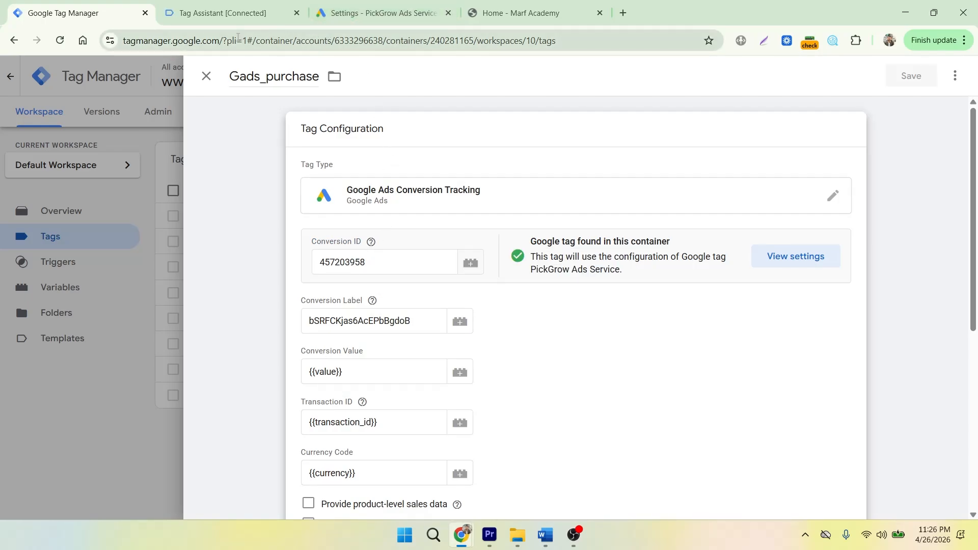
mouse_move(217, 11)
left_click(206, 76)
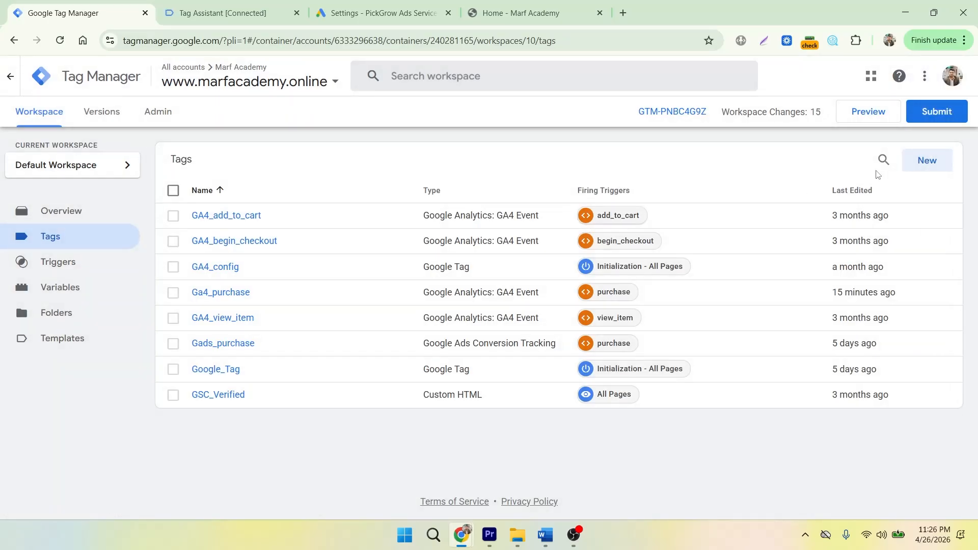
Create a new tag with the Google Ads User-provided Data Event type
left_click(923, 164)
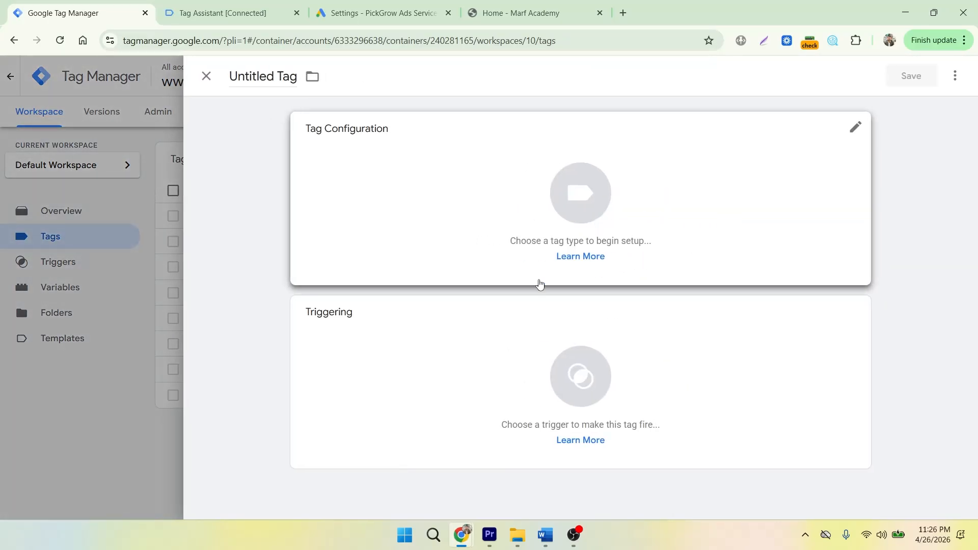
left_click(538, 282)
left_click(708, 227)
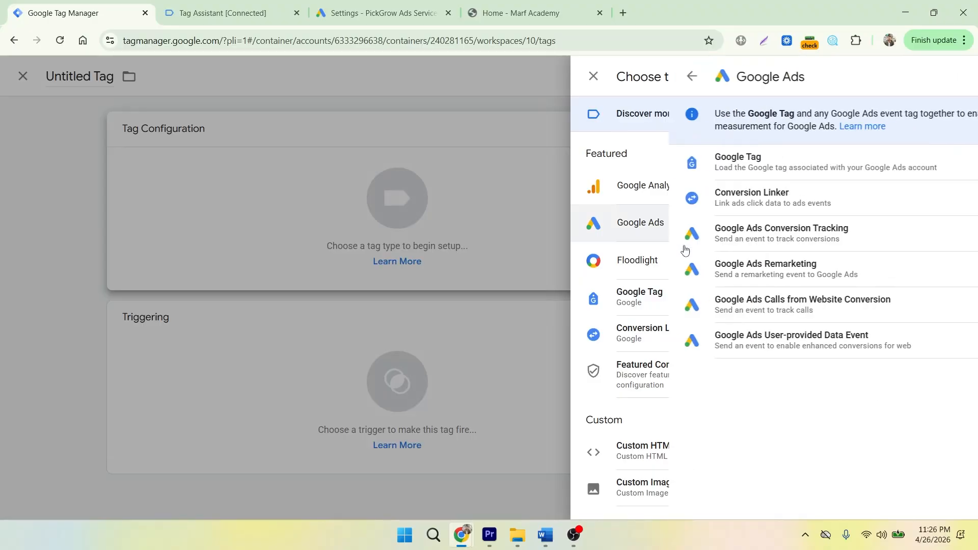
left_click(717, 342)
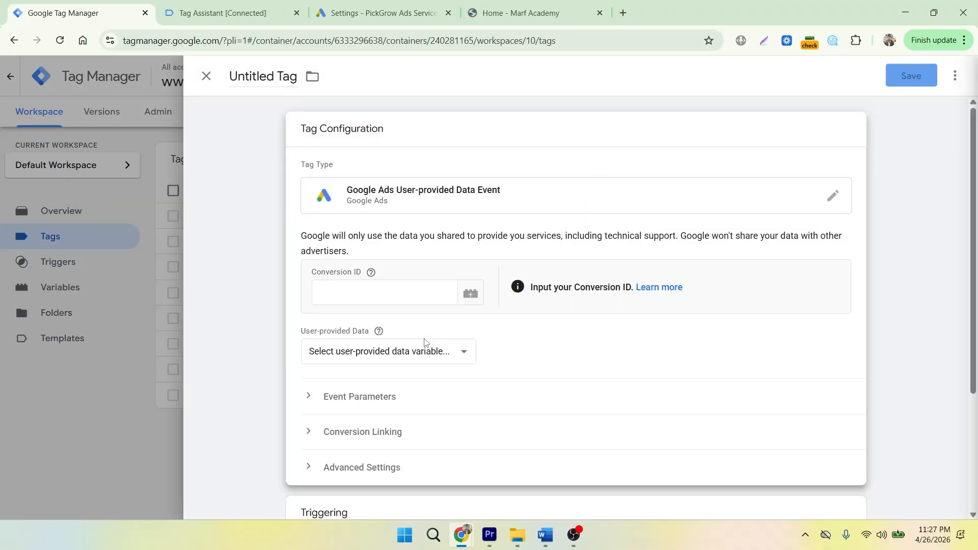
Paste the copied Conversion ID into the new tag and set its User-provided Data to {{User_Data}}
left_click(357, 298)
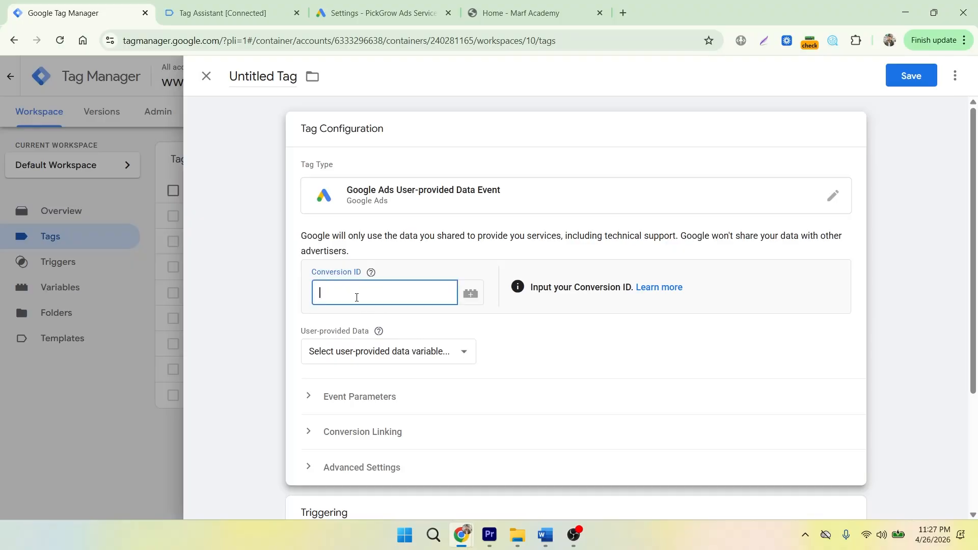
key("ctrl+v")
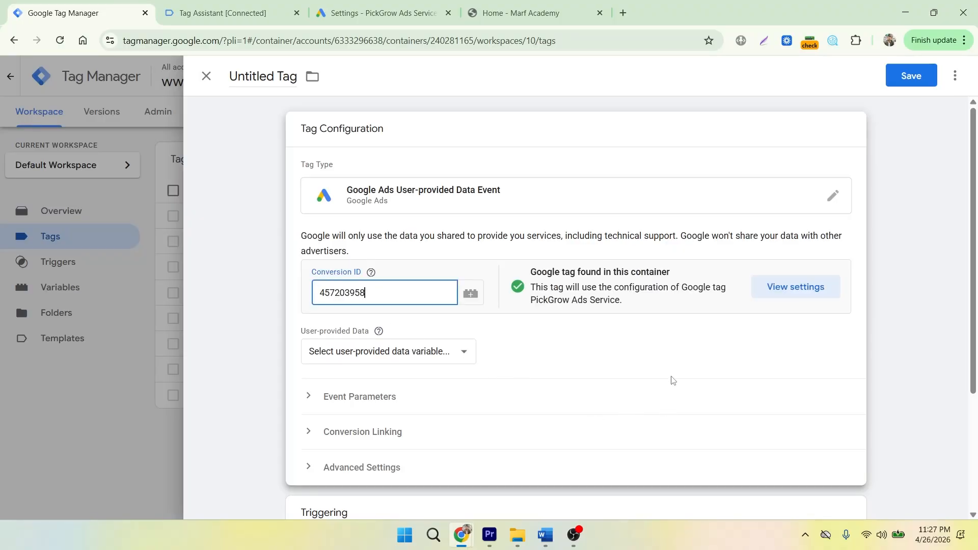
left_click(671, 376)
left_click(352, 355)
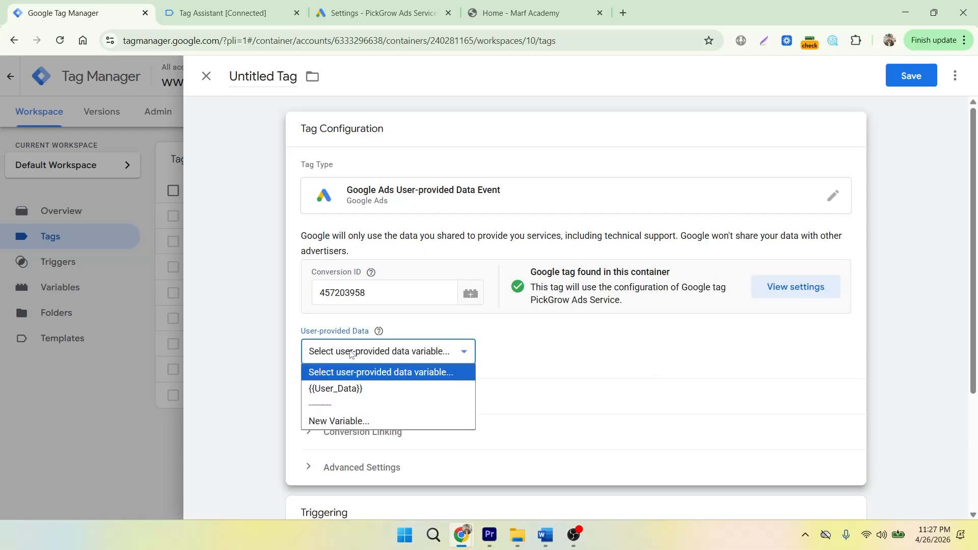
left_click(341, 387)
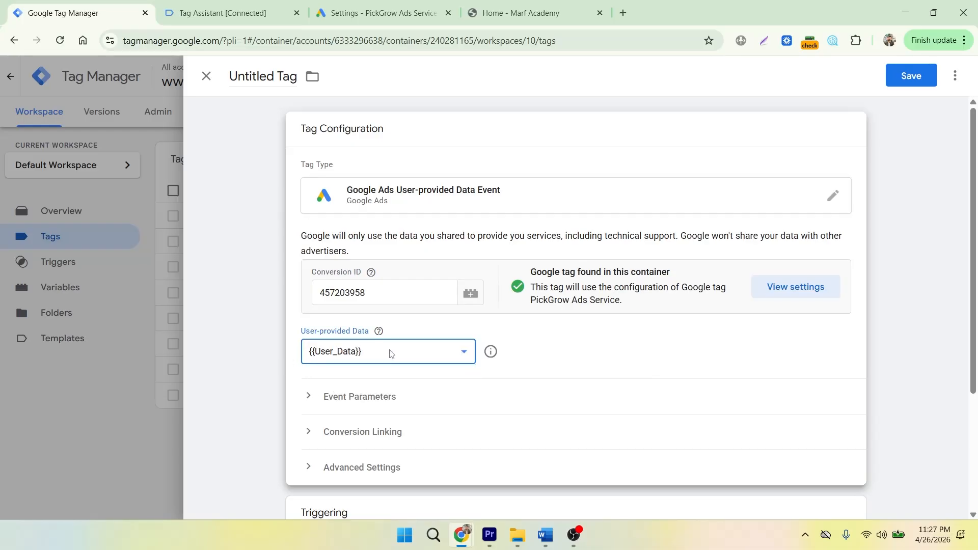
Assign the purchase custom event as the firing trigger of the new tag
scroll(393, 353, "down", 2)
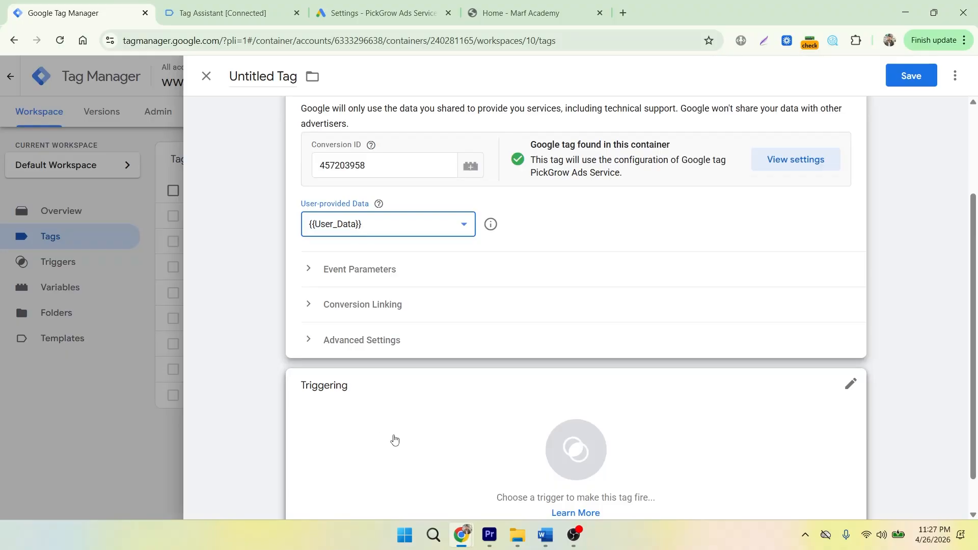
scroll(448, 356, "down", 1)
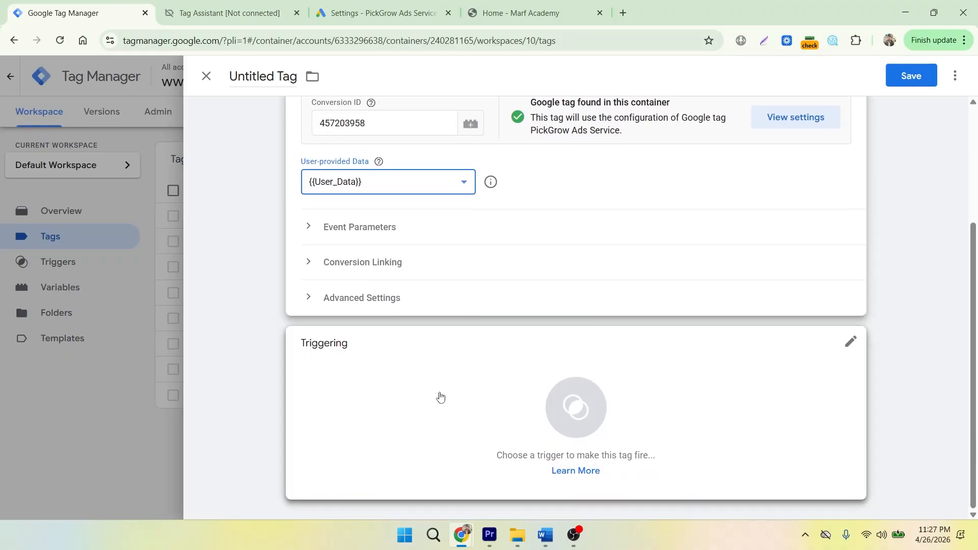
left_click(439, 395)
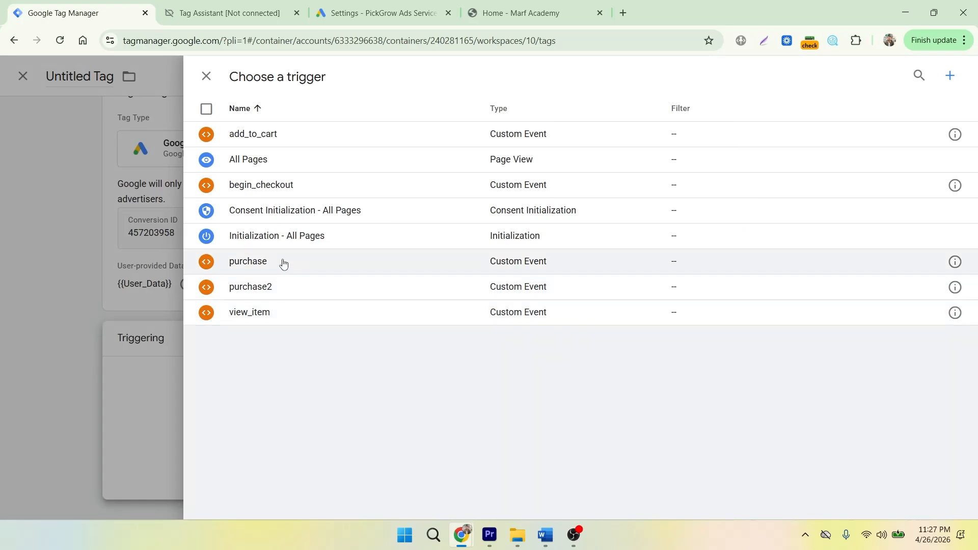
left_click(281, 262)
Check the purchase trigger's event name against the event value in Tag Assistant's data layer, and return to the new tag
left_click(402, 437)
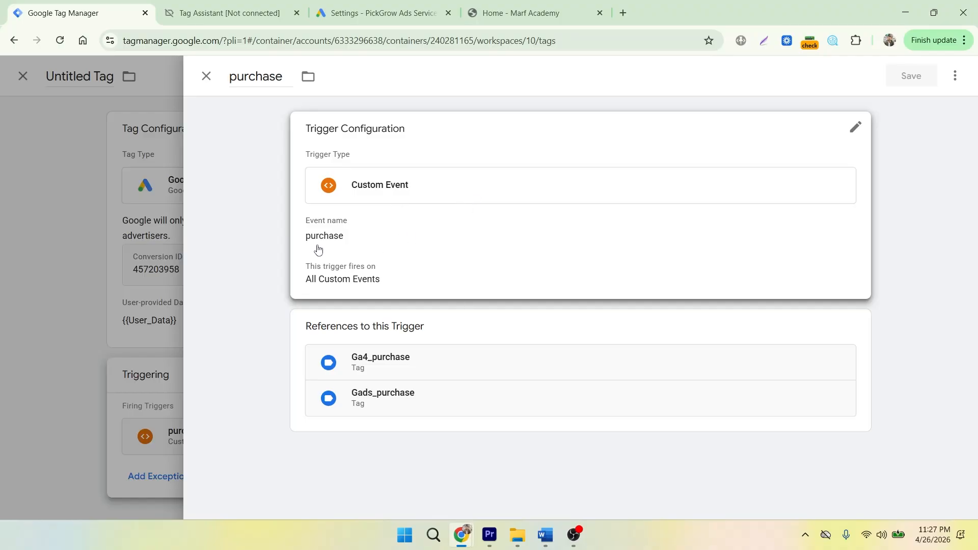
left_click(213, 4)
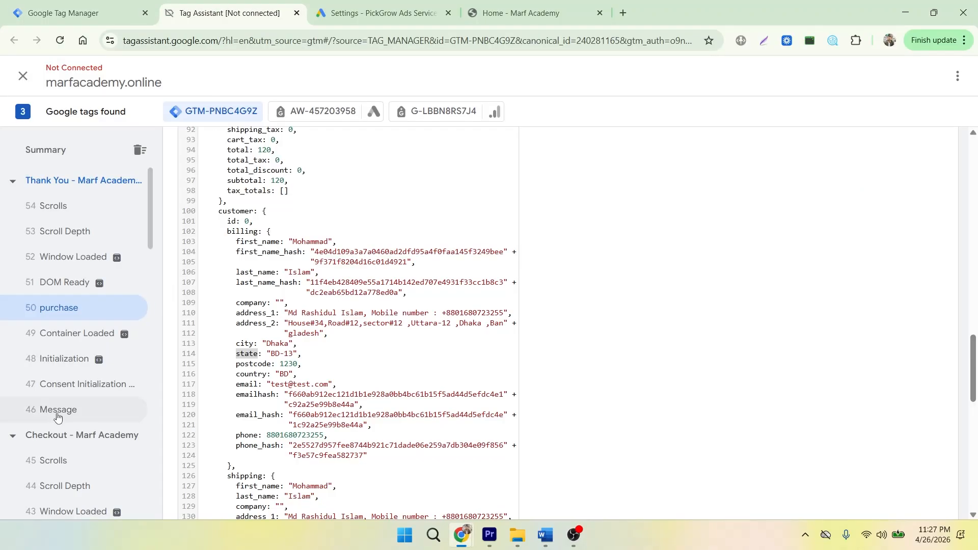
scroll(348, 321, "up", 5)
scroll(348, 320, "up", 8)
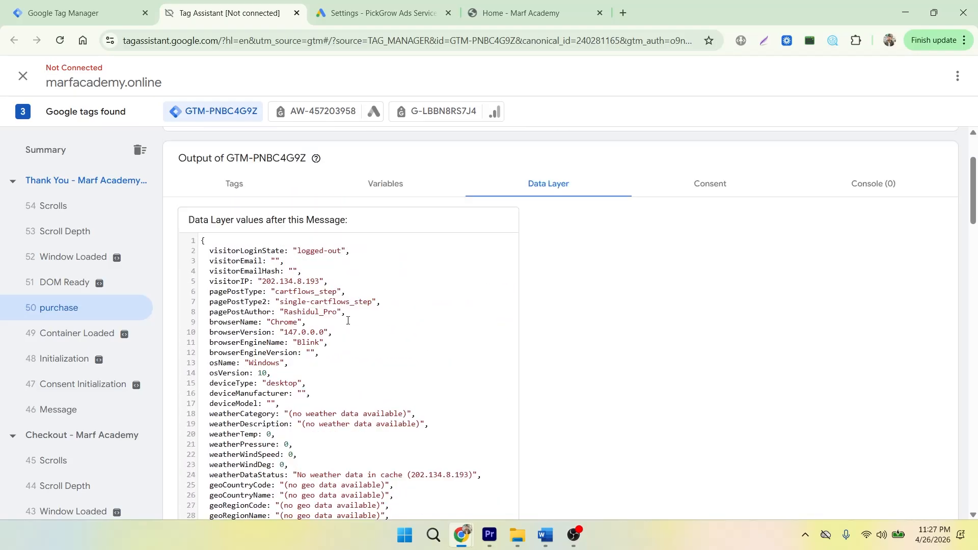
scroll(346, 319, "down", 20)
scroll(345, 317, "down", 9)
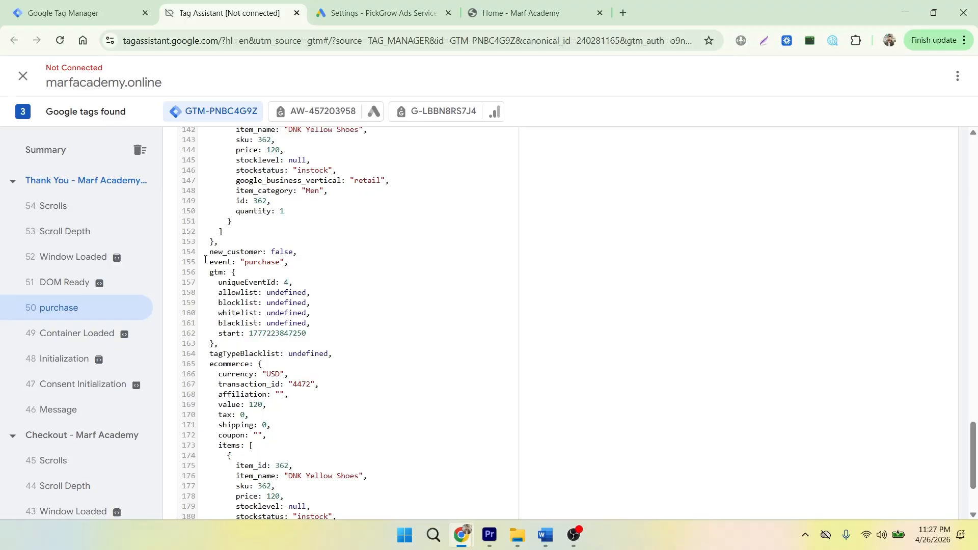
left_click_drag(205, 260, 285, 262)
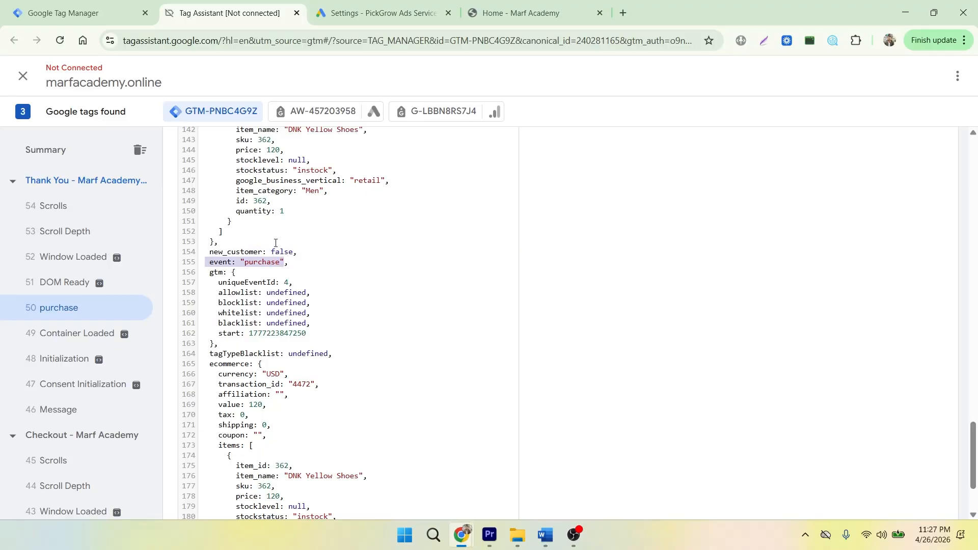
left_click(102, 13)
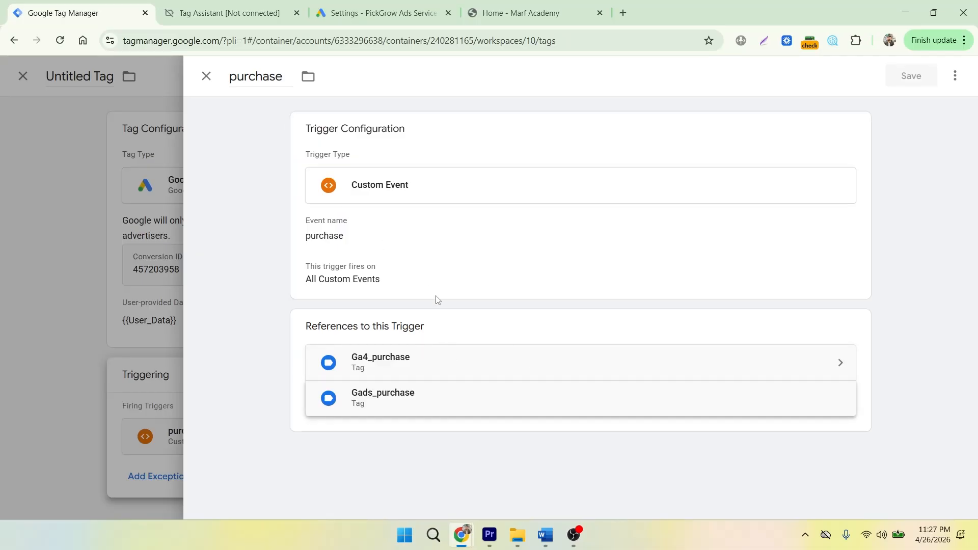
left_click(206, 76)
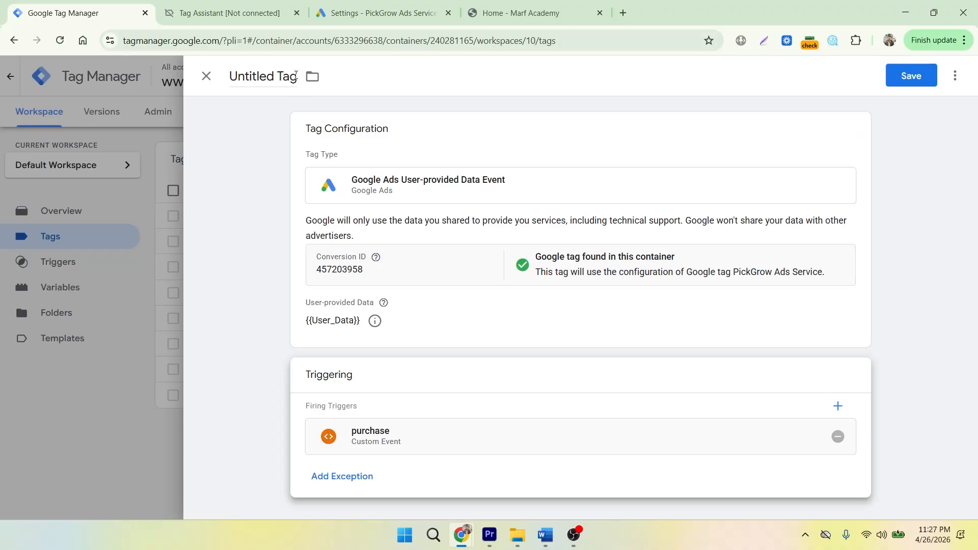
Name the new tag User_provided_Data and save it
left_click_drag(296, 75, 223, 80)
key("BackSpace")
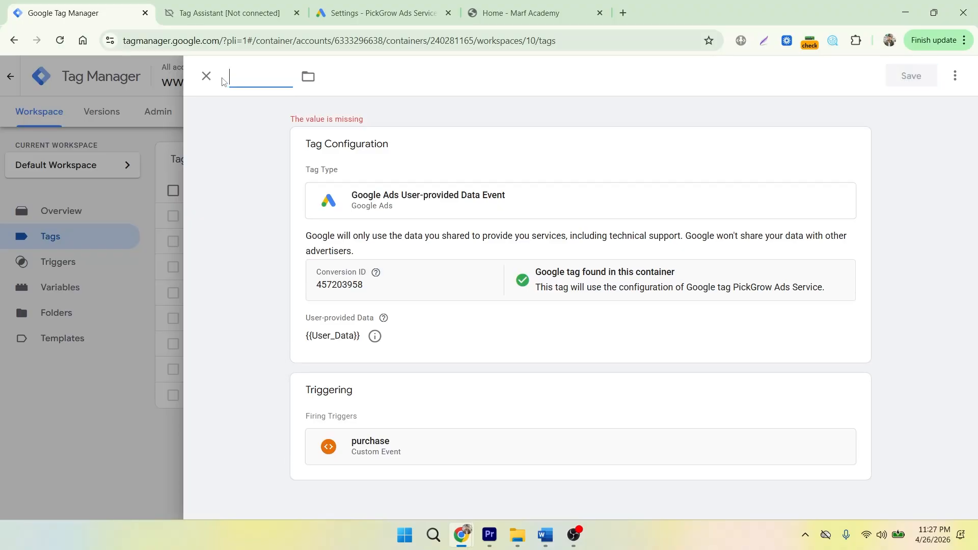
type("User")
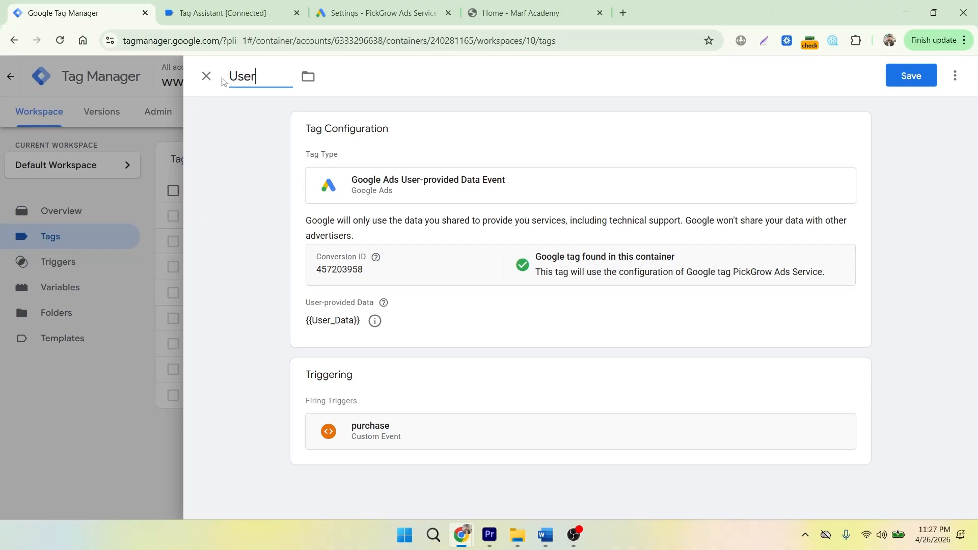
type("_provided")
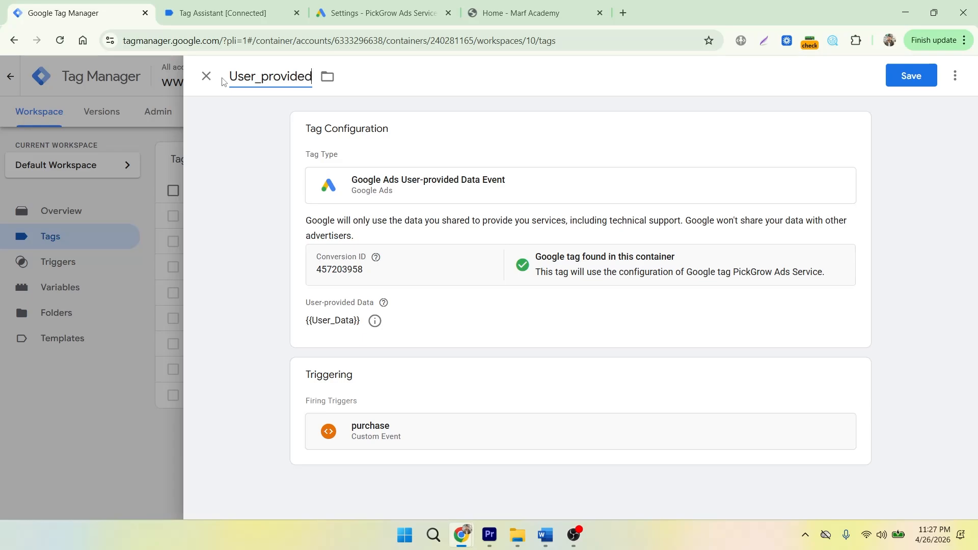
type("_Data")
left_click(890, 76)
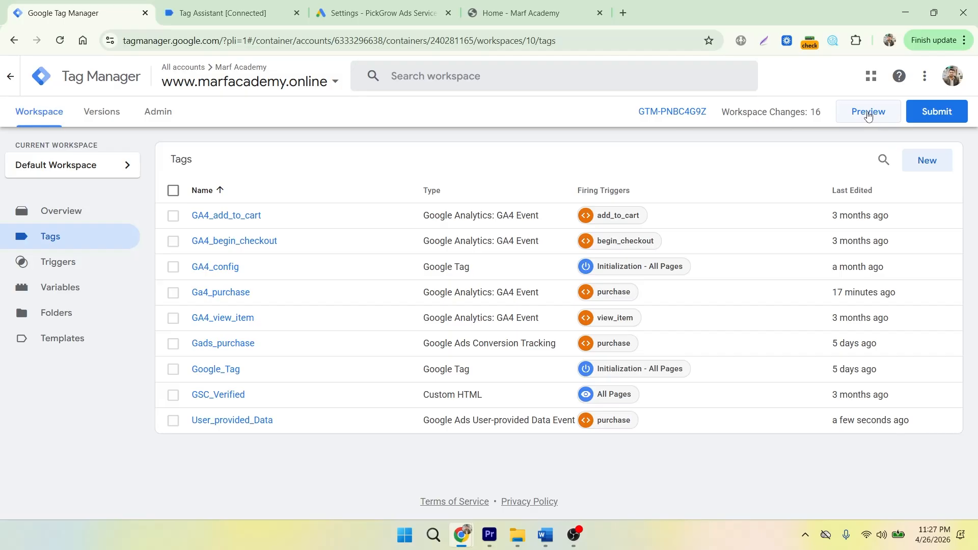
Publish the workspace changes to Live as a version named User_data and return to the workspace
left_click(940, 114)
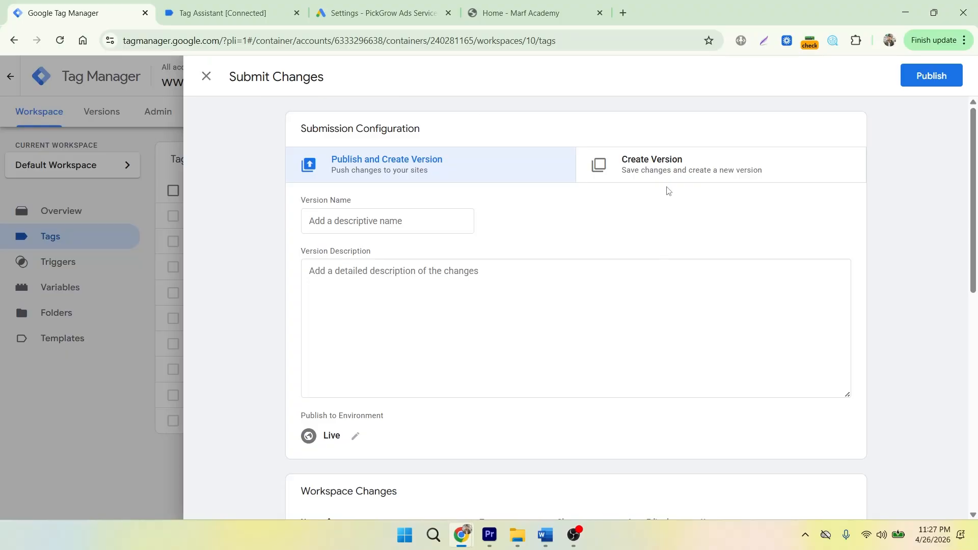
left_click(346, 225)
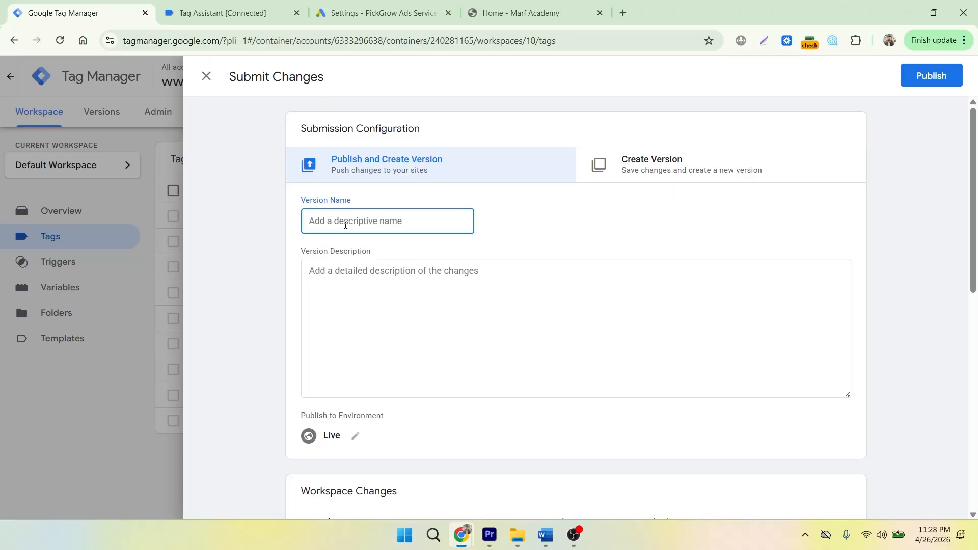
type("User_data")
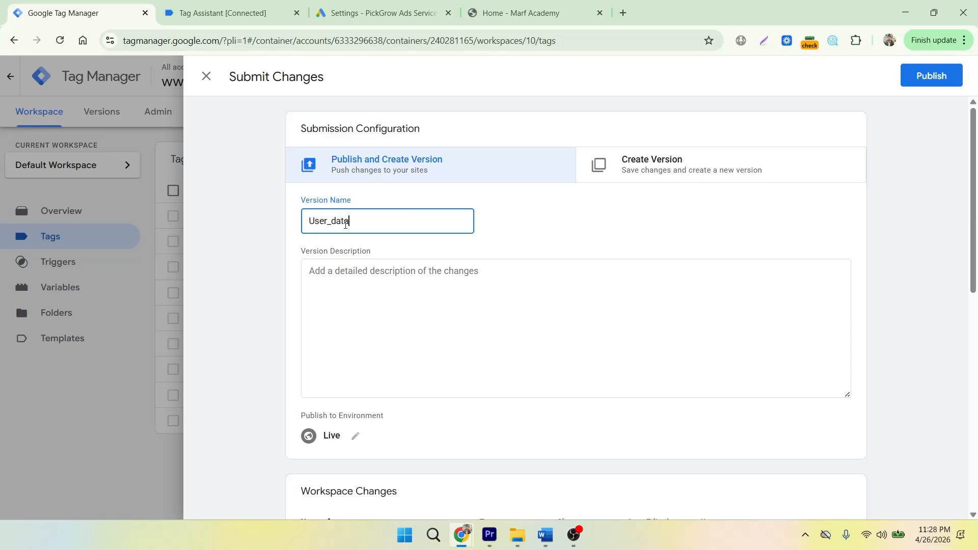
left_click(932, 76)
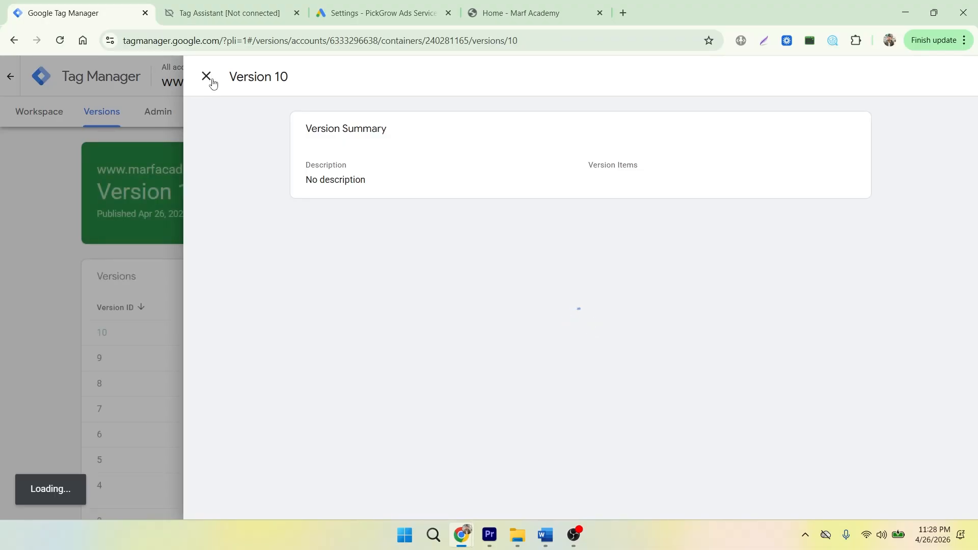
left_click(207, 77)
left_click(66, 119)
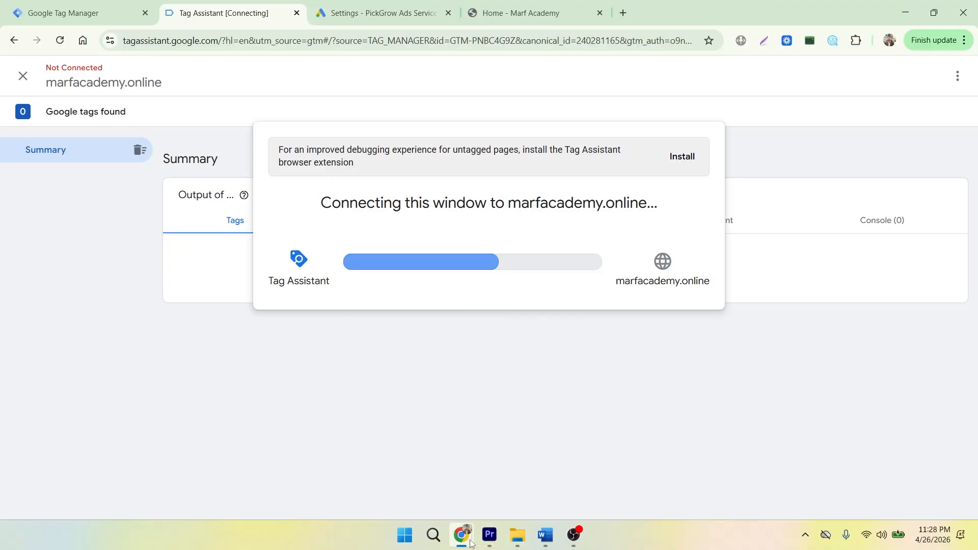
left_click(487, 526)
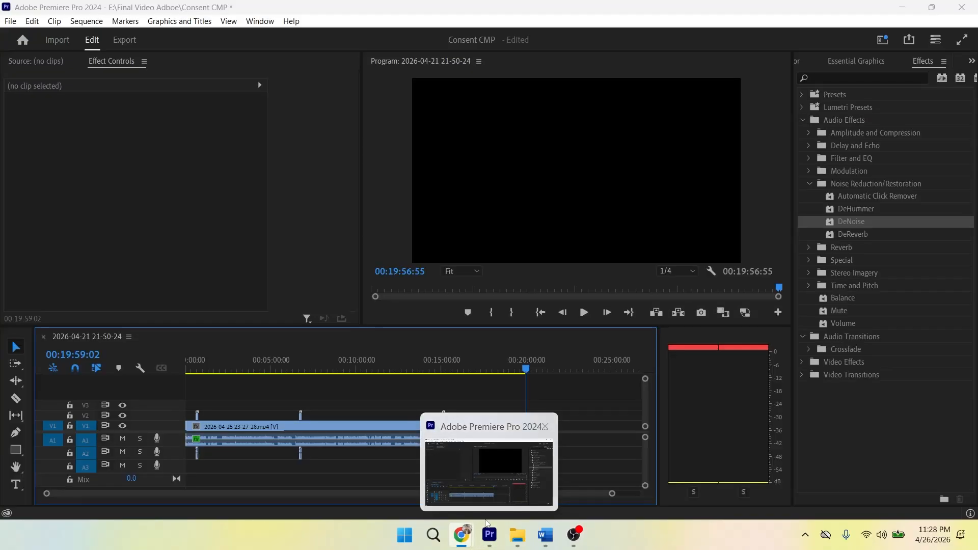
left_click(462, 534)
left_click(431, 484)
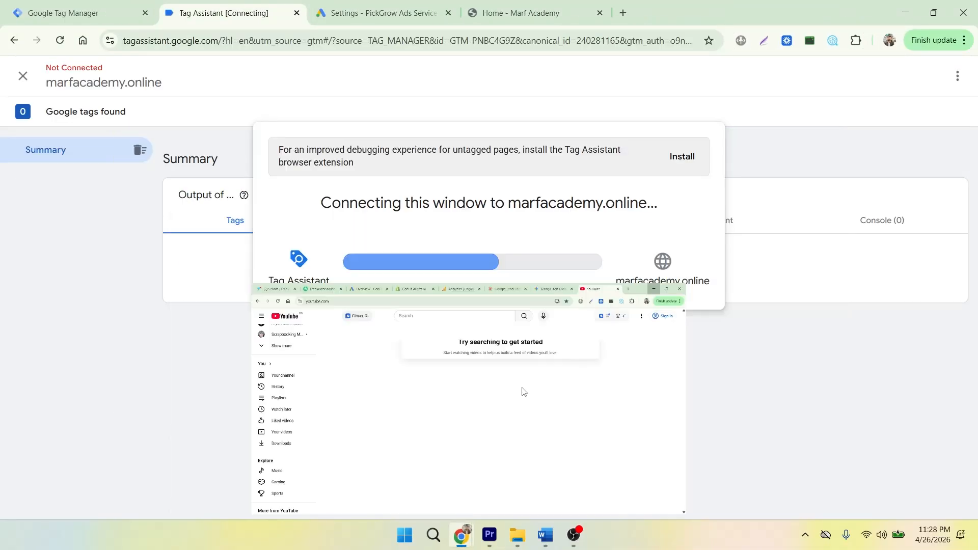
left_click(897, 11)
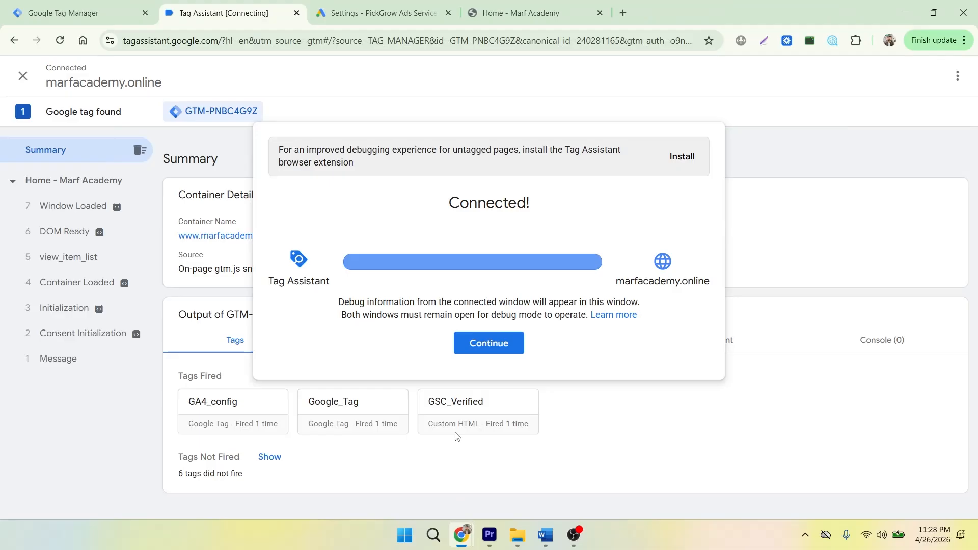
Continue into the connected Tag Assistant session and bring up the Marf Academy home page opened in debug mode
left_click(495, 344)
mouse_move(466, 543)
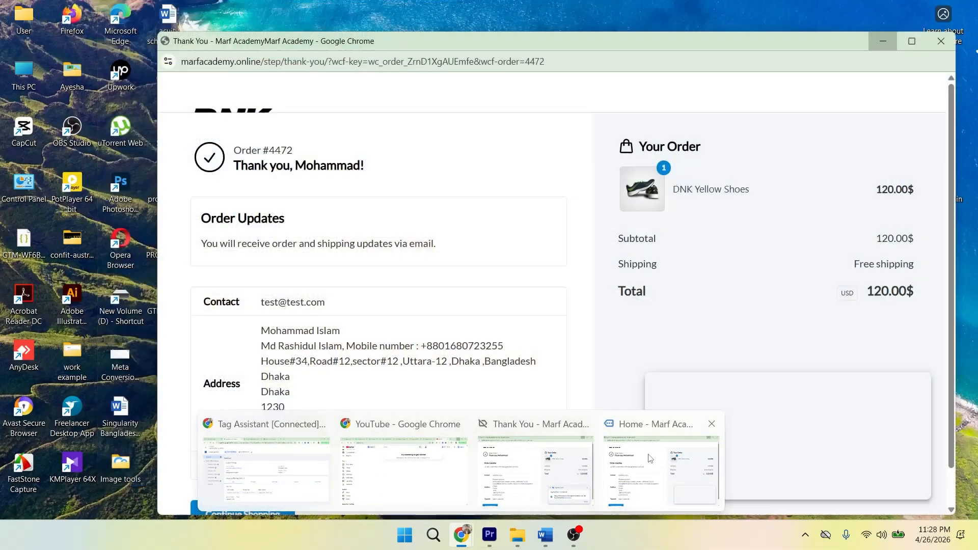
left_click(619, 461)
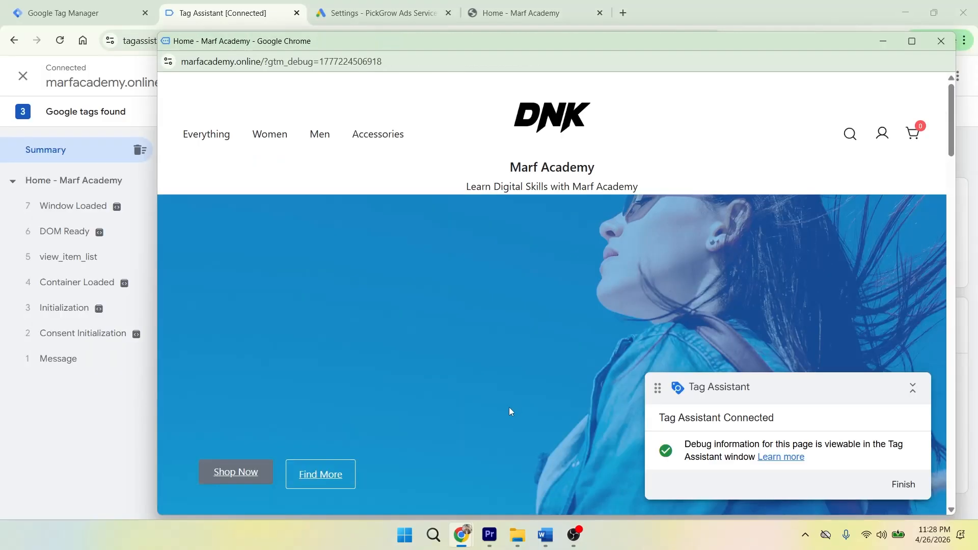
scroll(431, 270, "down", 8)
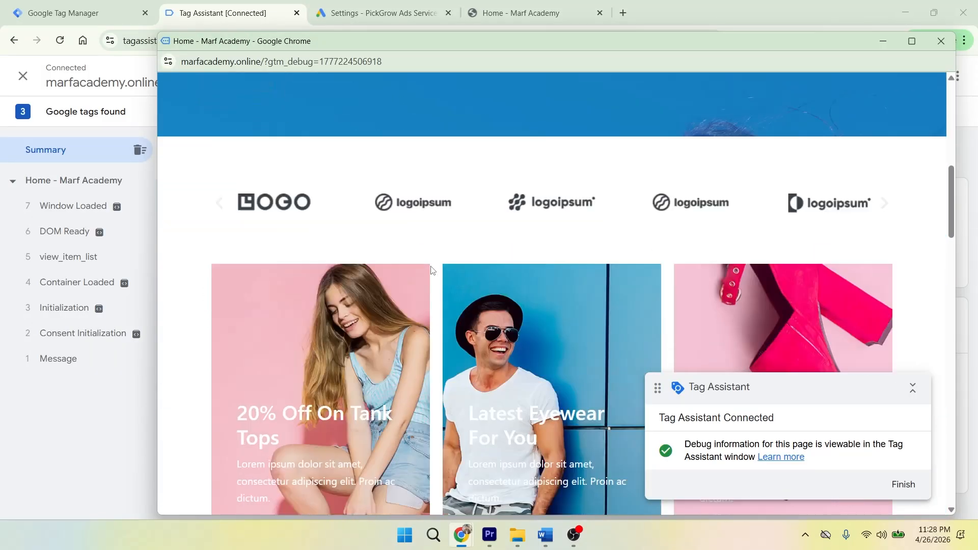
Add the DNK Yellow Shoes product from the Marf Academy store to the cart and view the cart
scroll(431, 270, "down", 10)
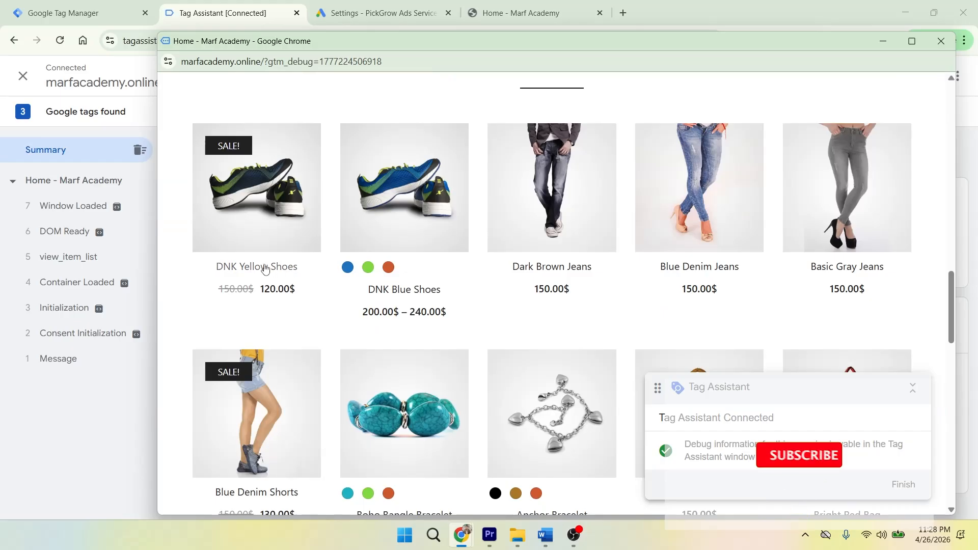
left_click(265, 268)
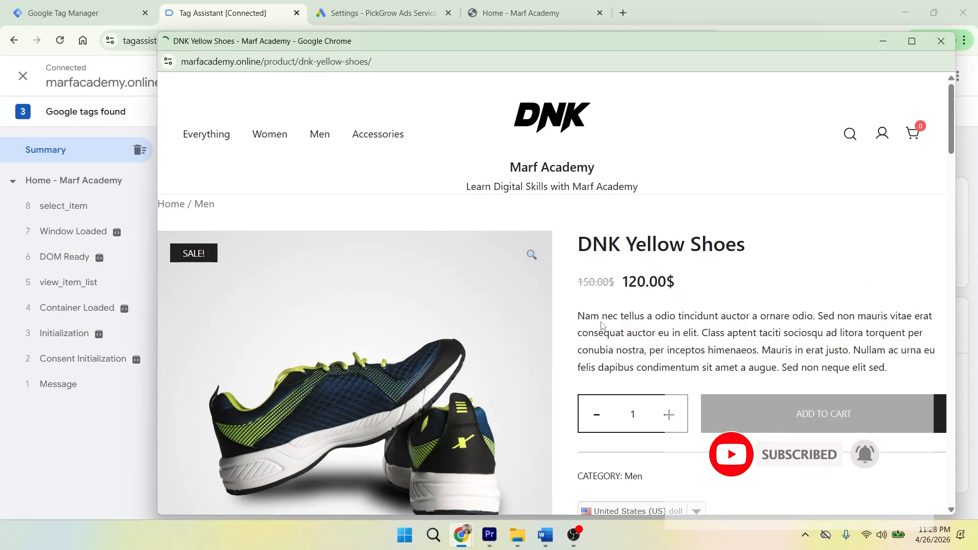
left_click(815, 414)
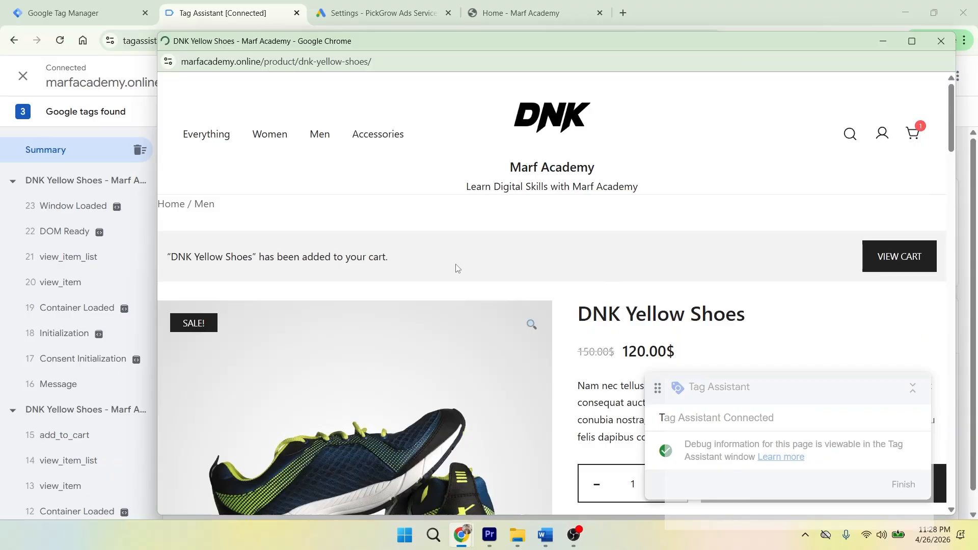
scroll(448, 275, "down", 5)
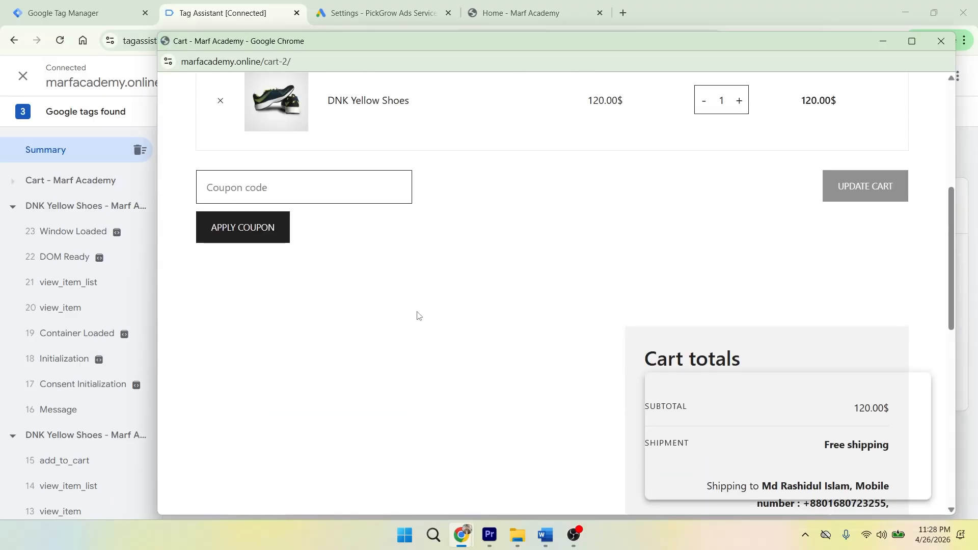
Proceed from the cart to checkout and place the order for the shoes with the prefilled billing details
scroll(417, 315, "down", 10)
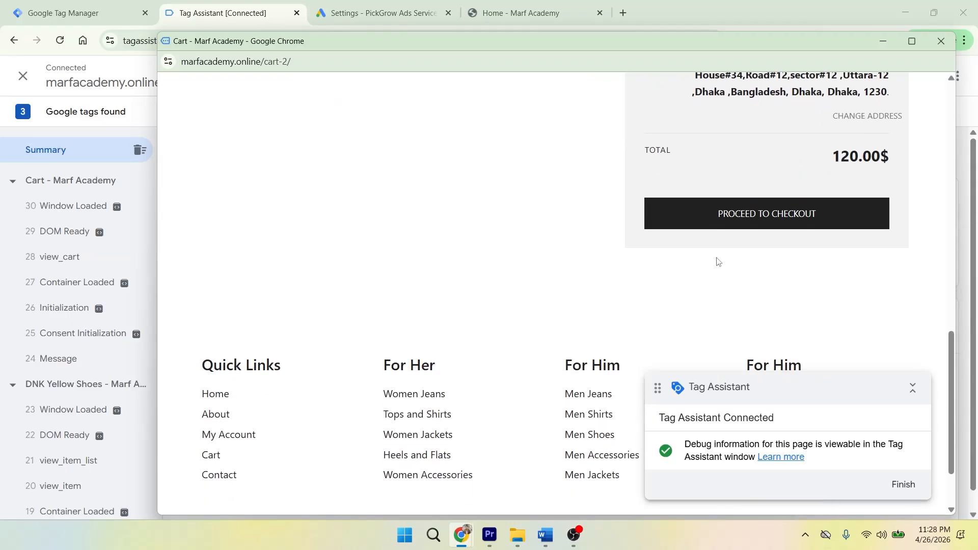
left_click(805, 222)
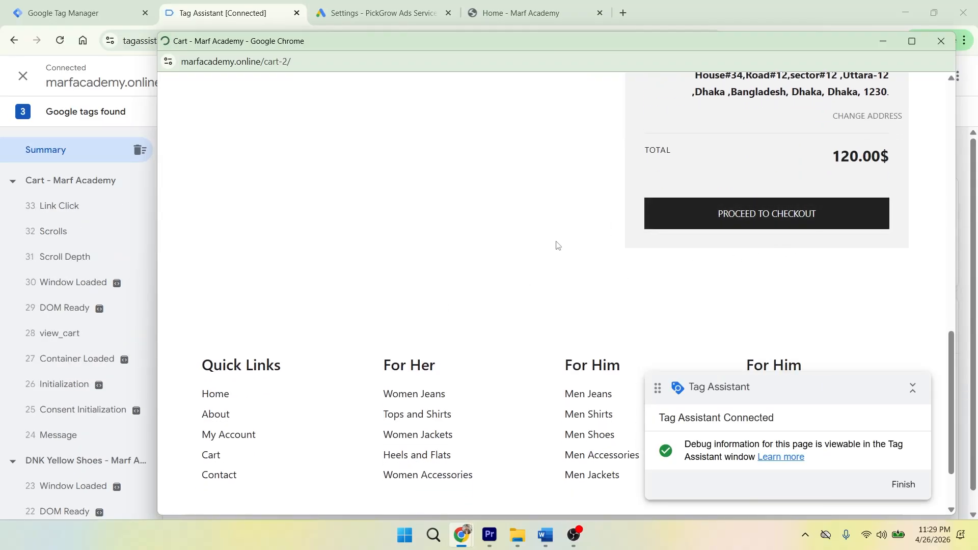
scroll(471, 262, "down", 4)
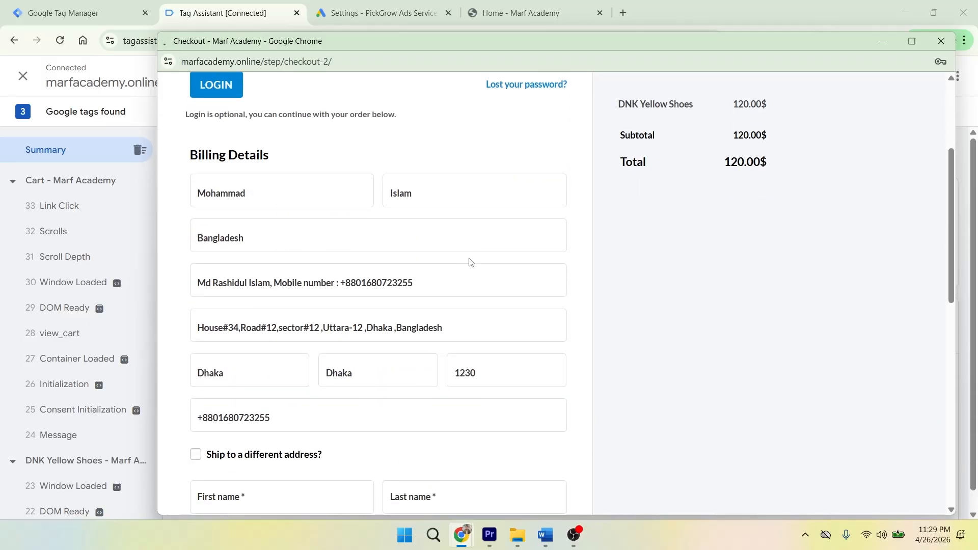
scroll(469, 257, "down", 6)
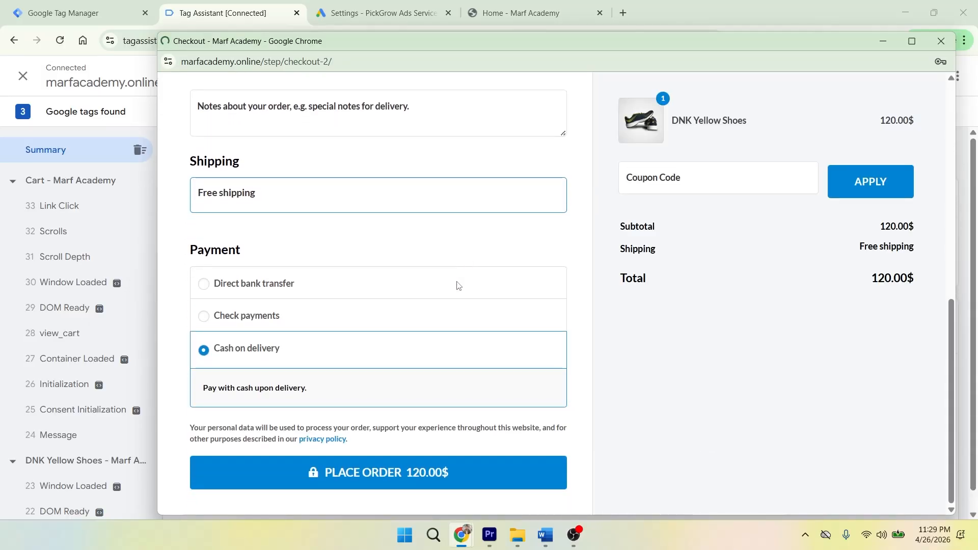
left_click(359, 473)
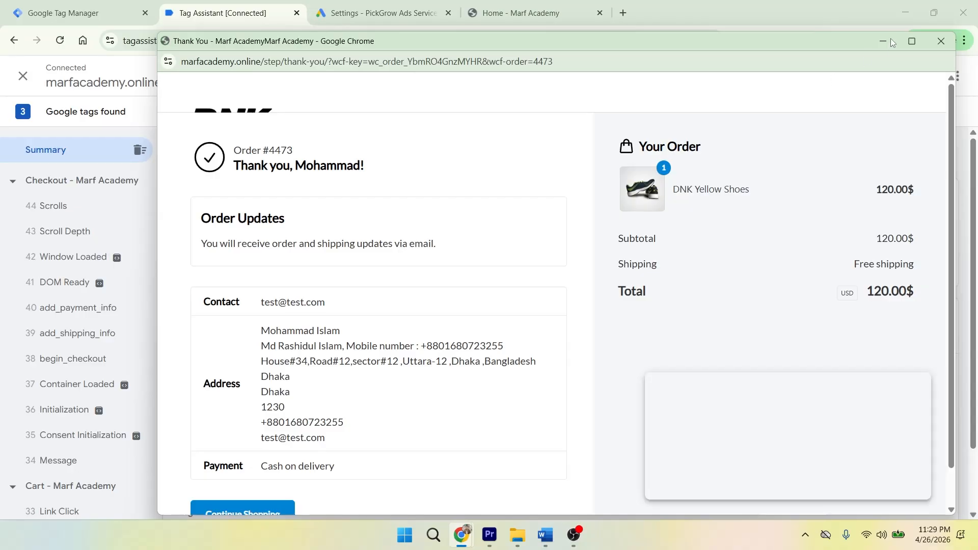
Return to Tag Assistant and bring up the variables of the thank-you page's purchase event
left_click(889, 42)
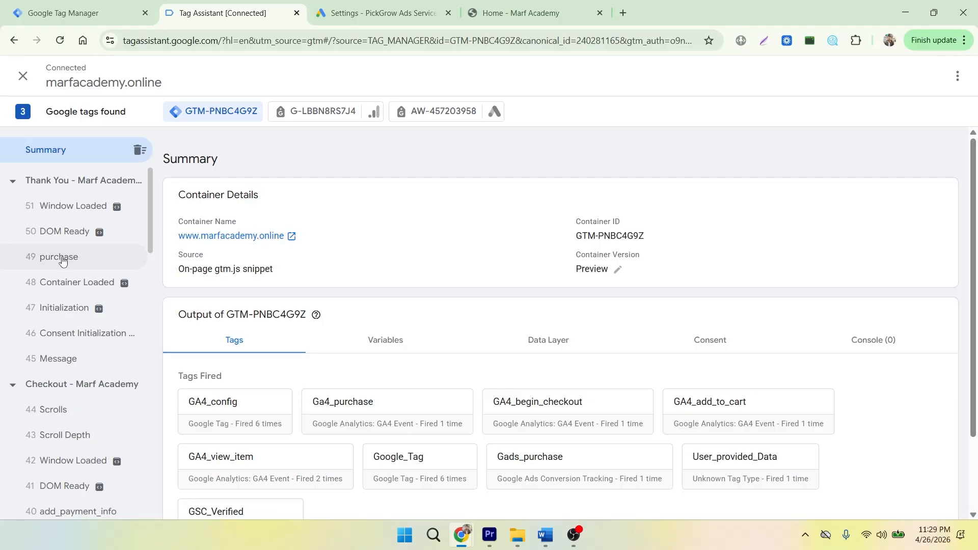
left_click(62, 259)
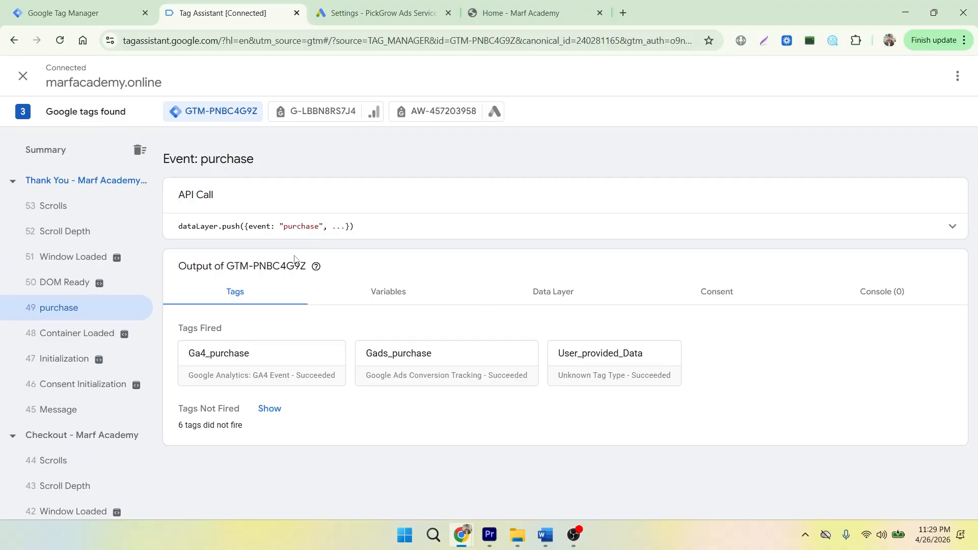
left_click(387, 293)
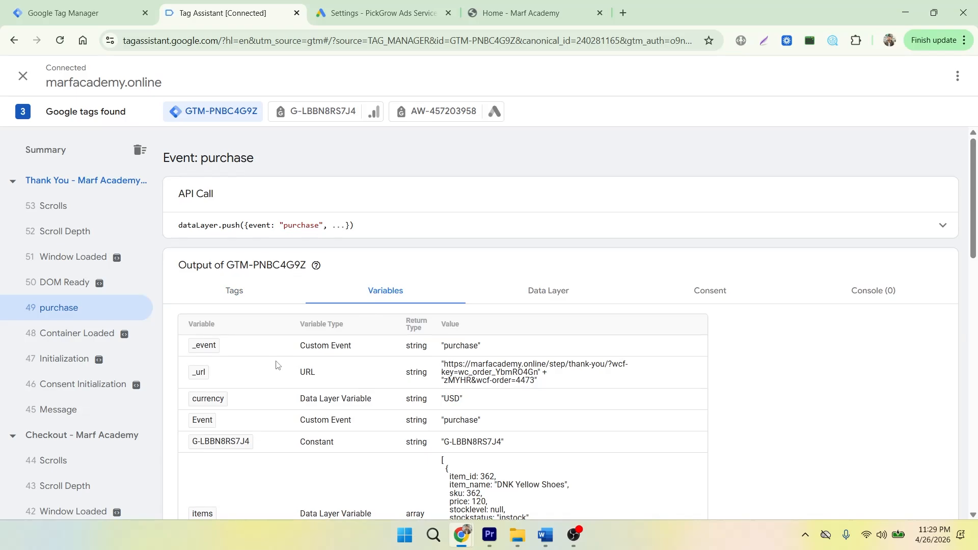
Examine the values captured on the purchase event for User_Data and the individual email, name, phone, postcode and state variables
scroll(276, 365, "down", 5)
scroll(276, 365, "down", 3)
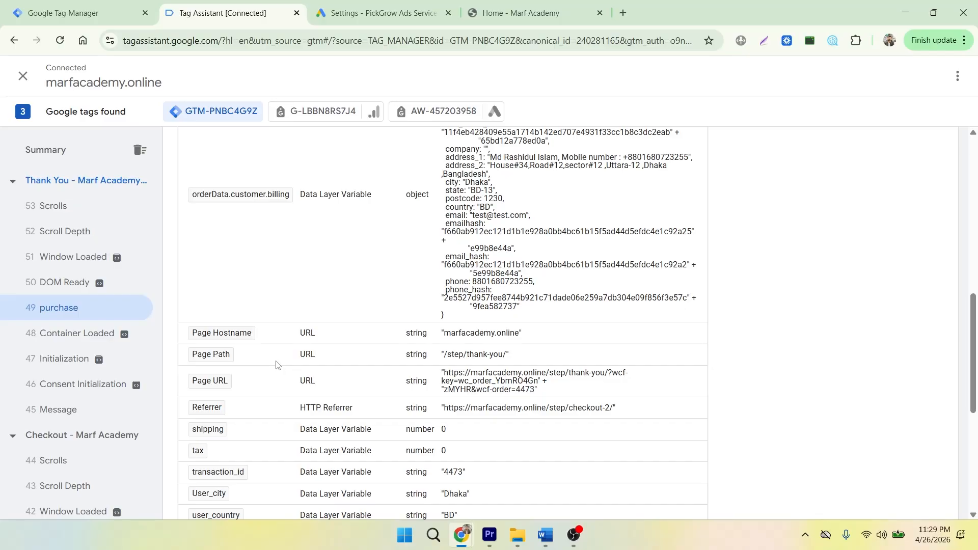
scroll(277, 365, "down", 1)
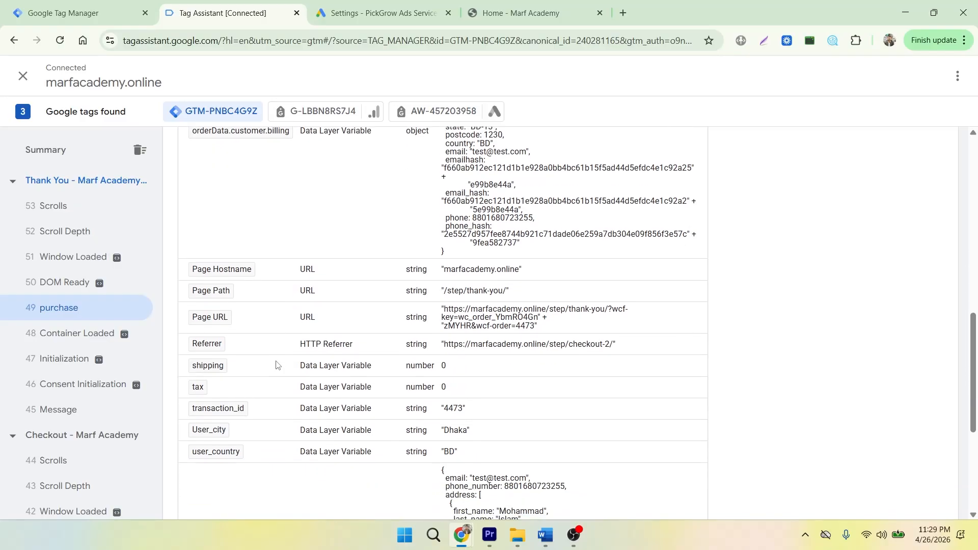
scroll(276, 365, "down", 2)
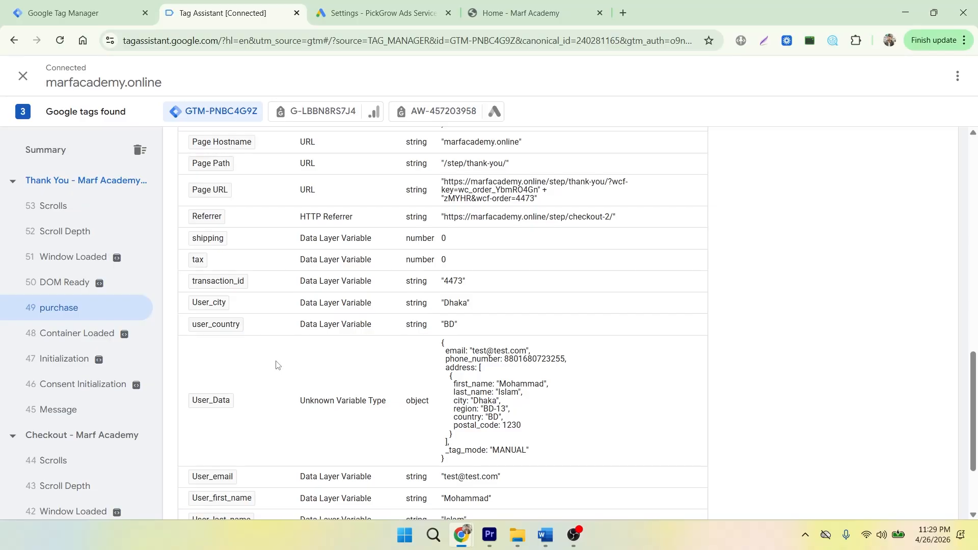
scroll(276, 365, "down", 1)
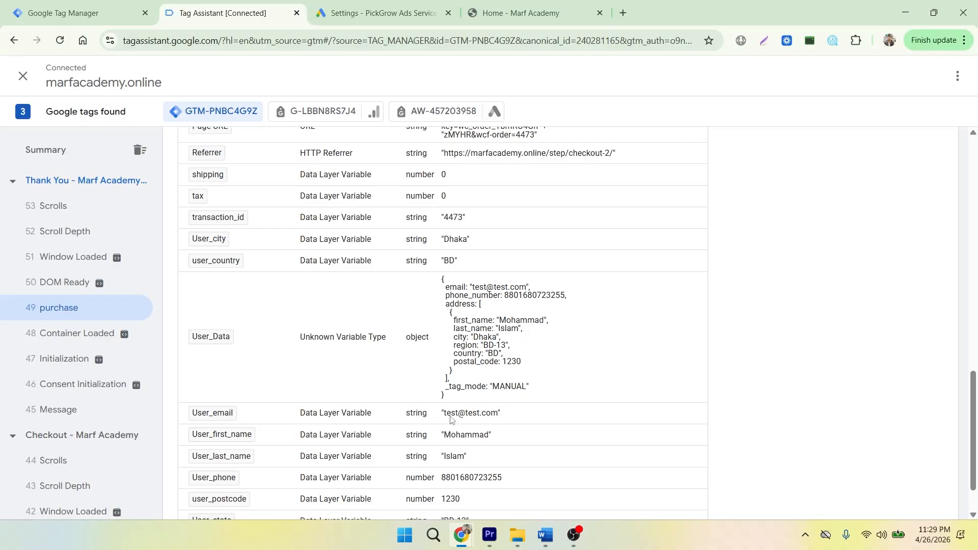
left_click_drag(446, 414, 507, 417)
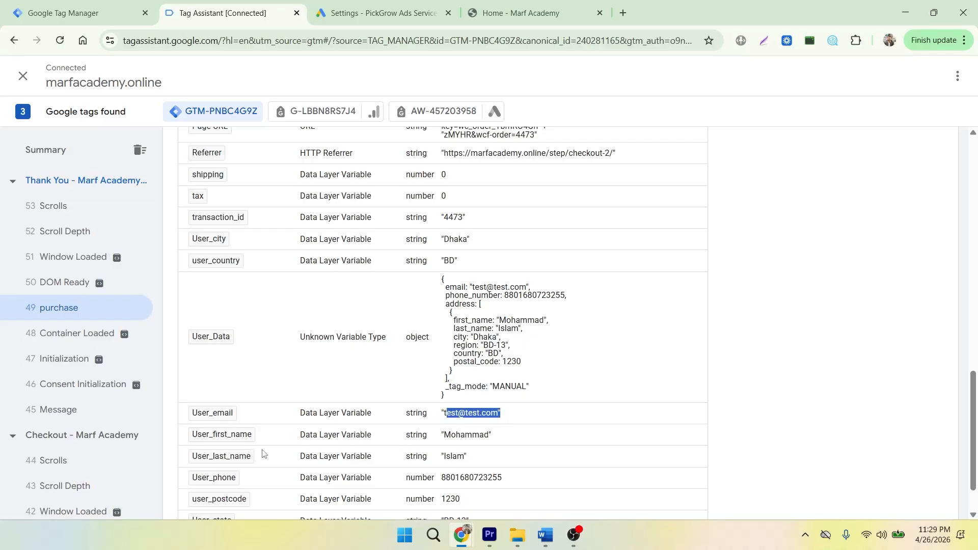
scroll(450, 481, "down", 2)
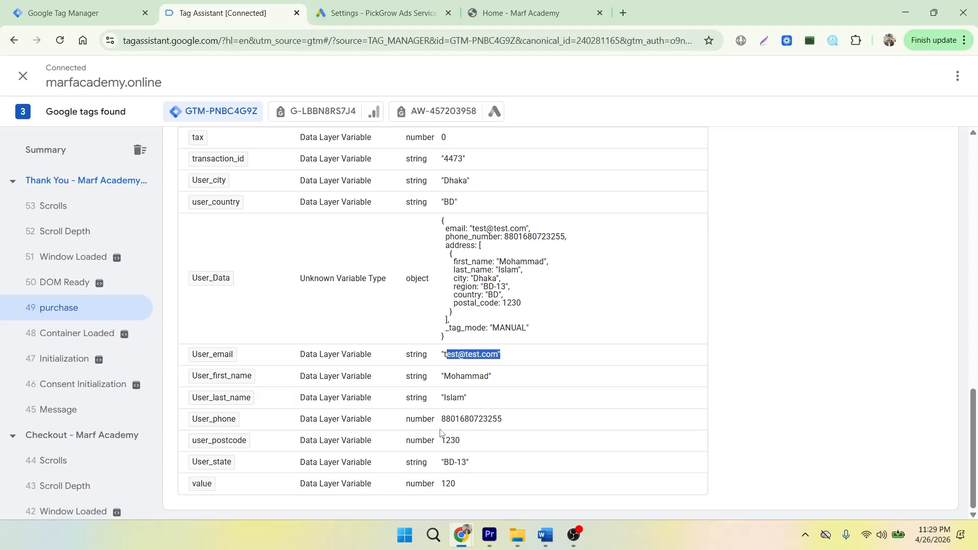
Open the second User provided data hit of the fired User_provided_Data tag and turn on formatting for its parameters
scroll(421, 274, "up", 13)
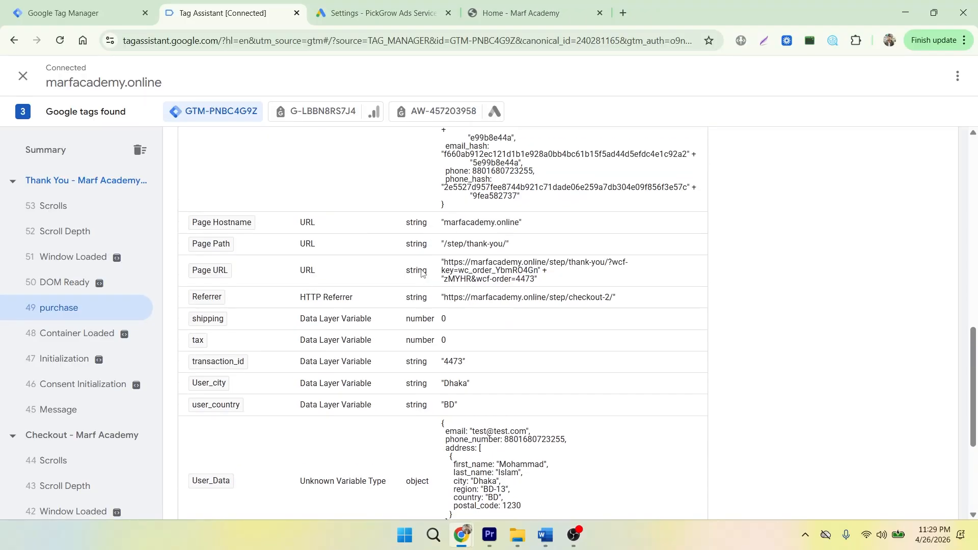
scroll(421, 273, "up", 3)
left_click(246, 291)
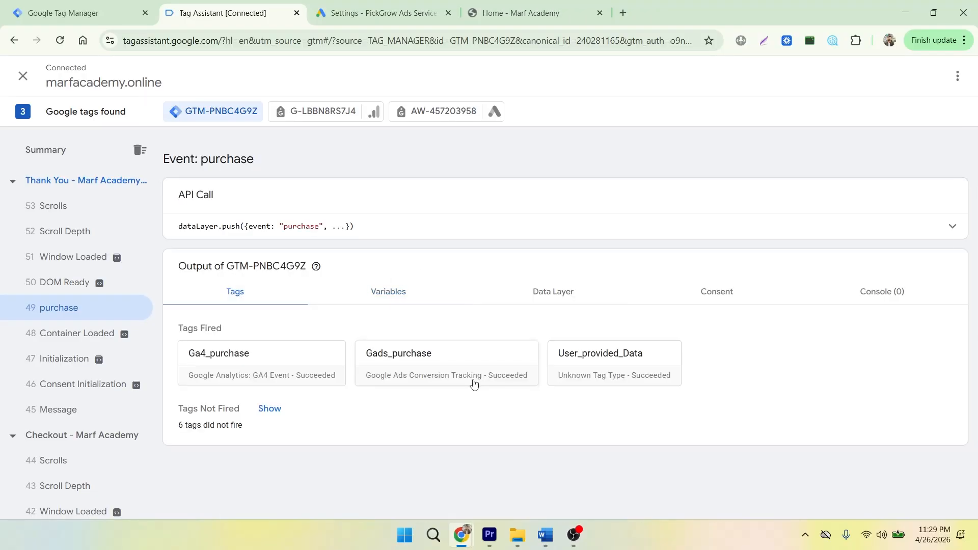
left_click(560, 355)
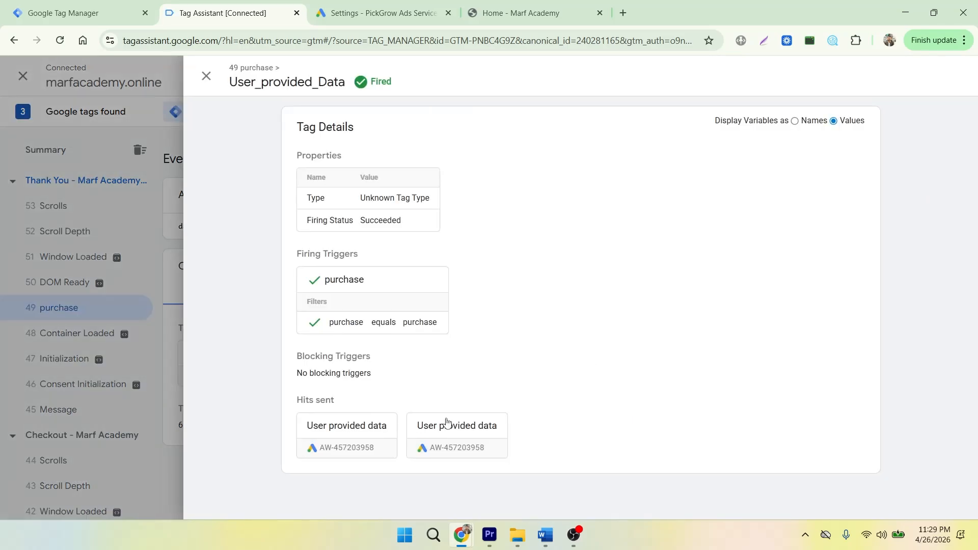
left_click(455, 435)
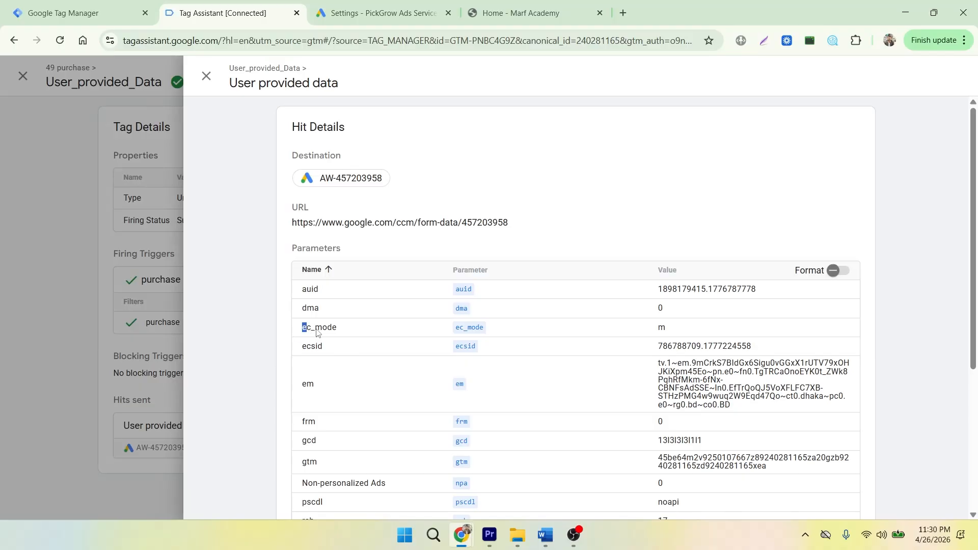
left_click_drag(301, 330, 344, 337)
left_click(839, 274)
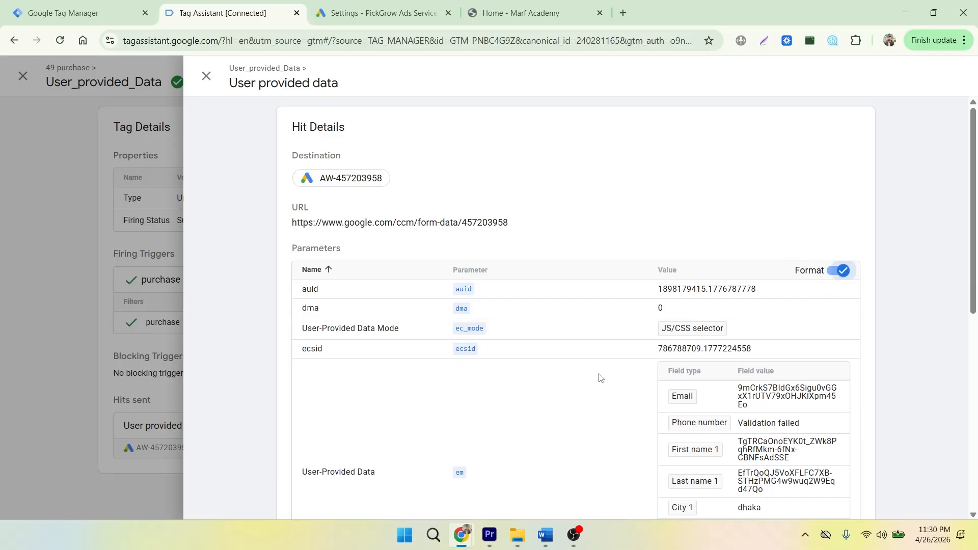
Review the hashed email and other User-Provided Data fields in the hit, and close the hit details
scroll(600, 378, "down", 1)
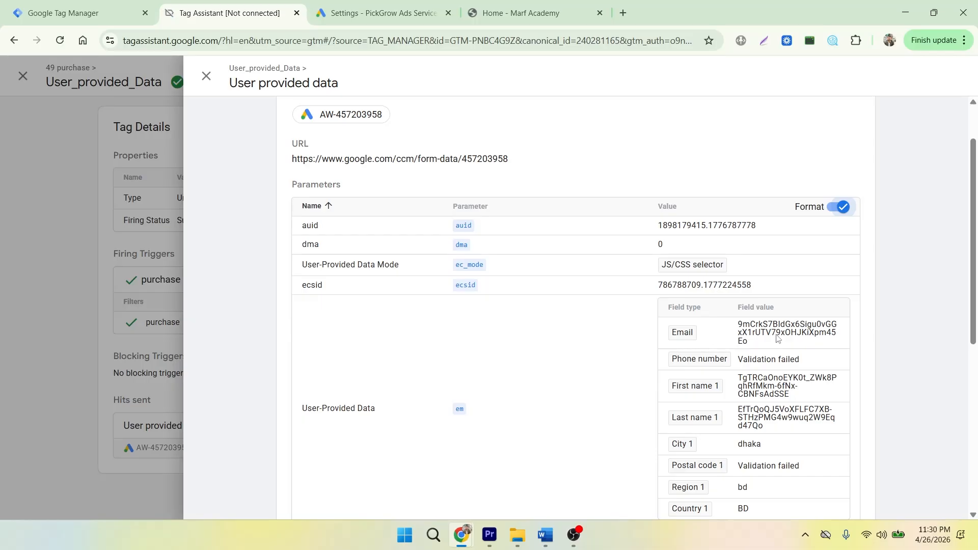
left_click_drag(766, 345, 734, 325)
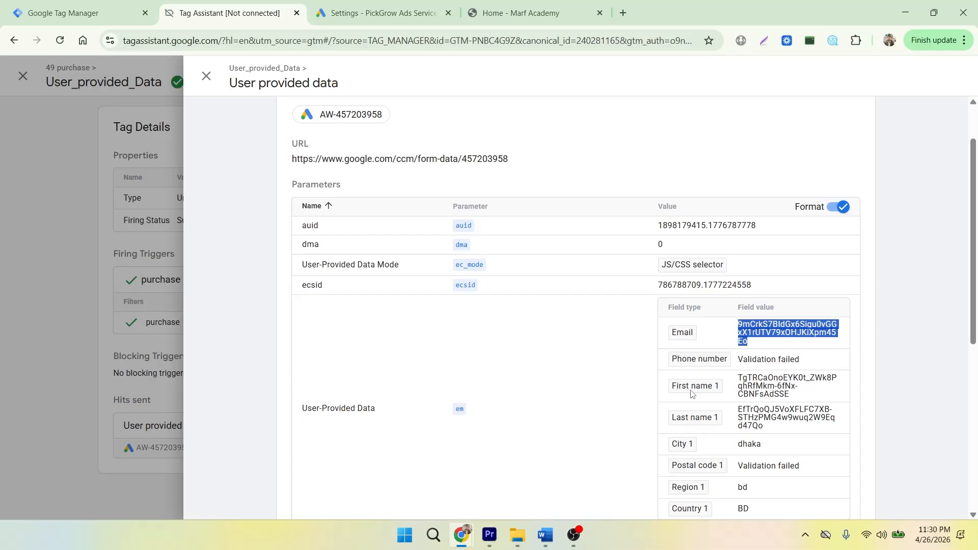
scroll(750, 434, "down", 3)
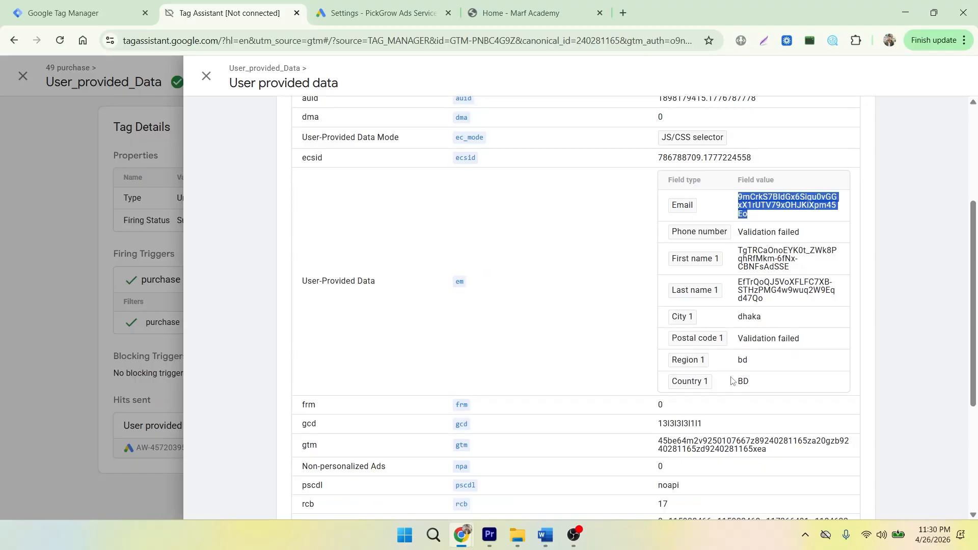
scroll(715, 400, "down", 1)
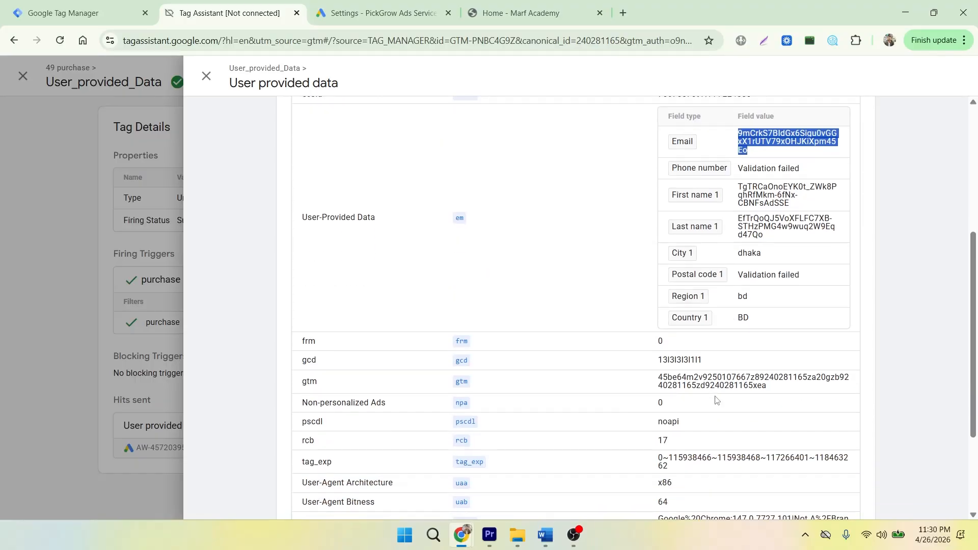
scroll(649, 331, "up", 3)
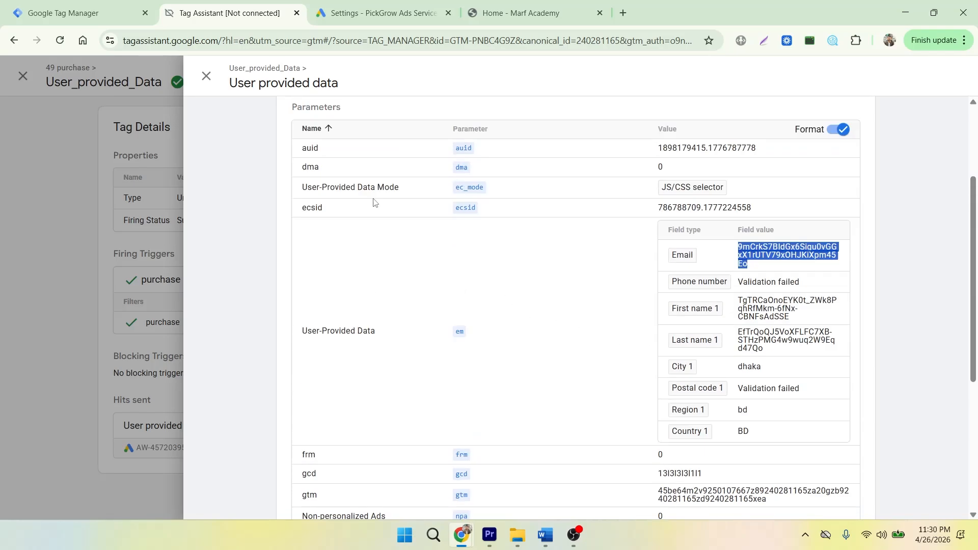
left_click(206, 77)
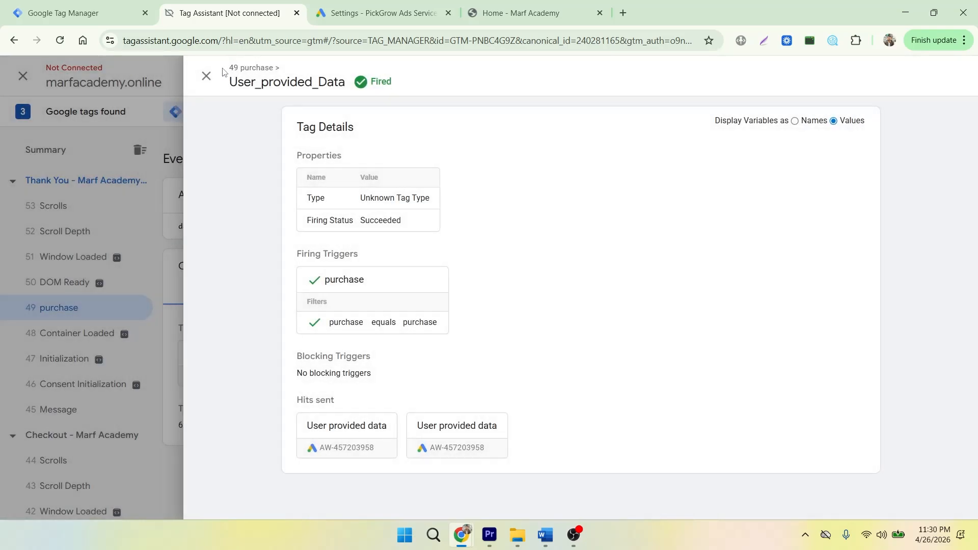